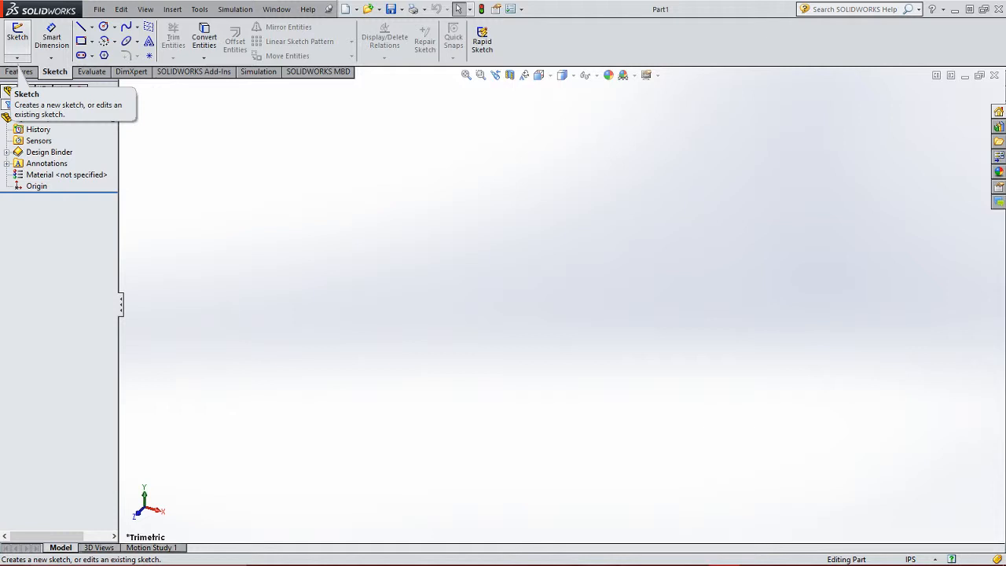
On the Front Plane, sketch an open, I-shaped right-side profile of seven connected lines, with the top about 2.27 in and the base about 3.14 in wide.
left_click(17, 35)
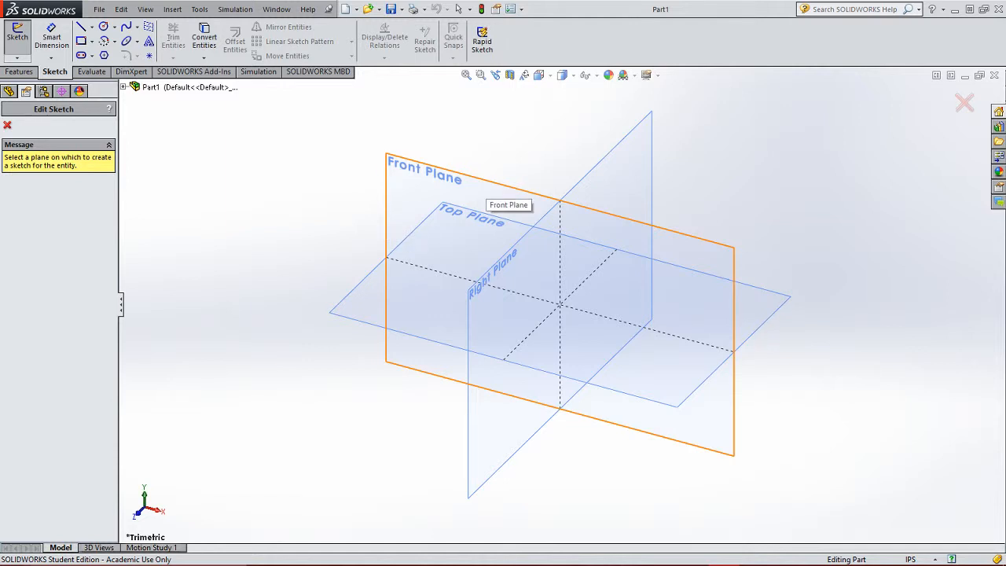
left_click(483, 182)
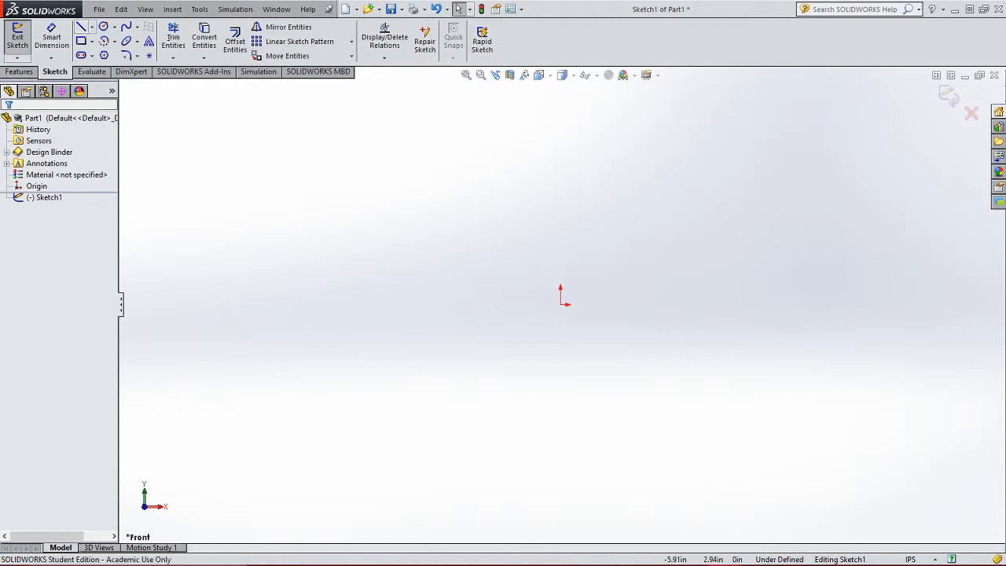
left_click(81, 27)
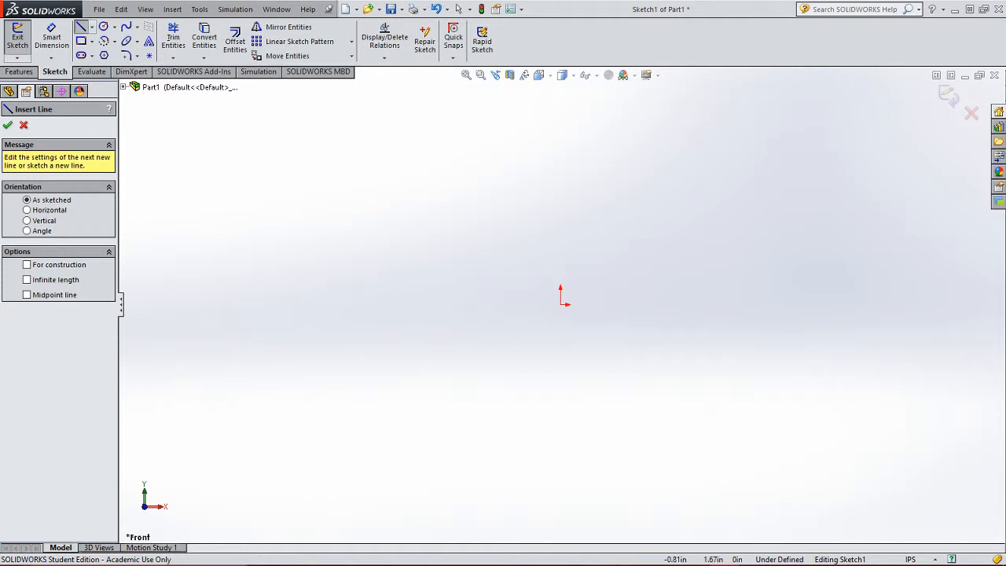
left_click(499, 165)
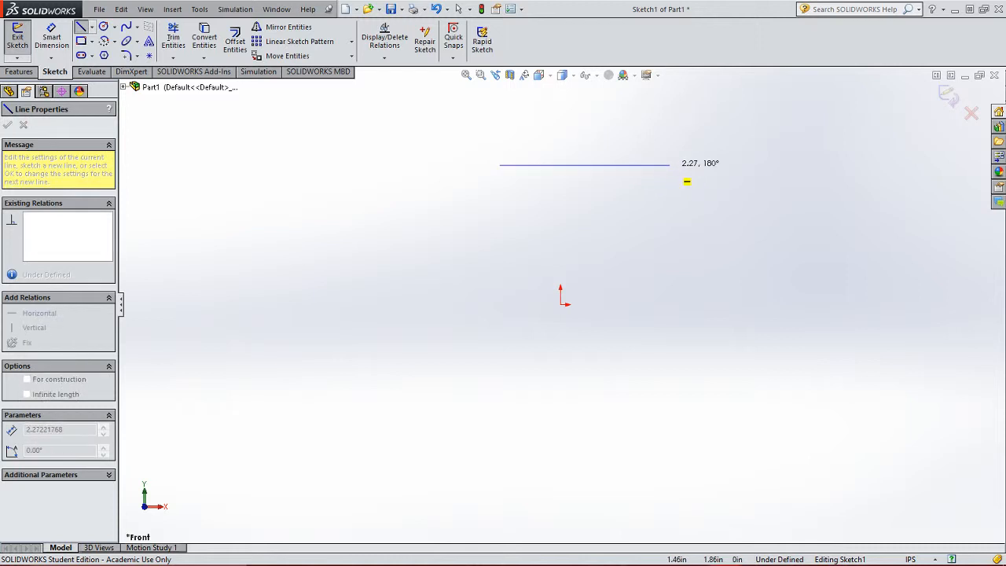
left_click(670, 165)
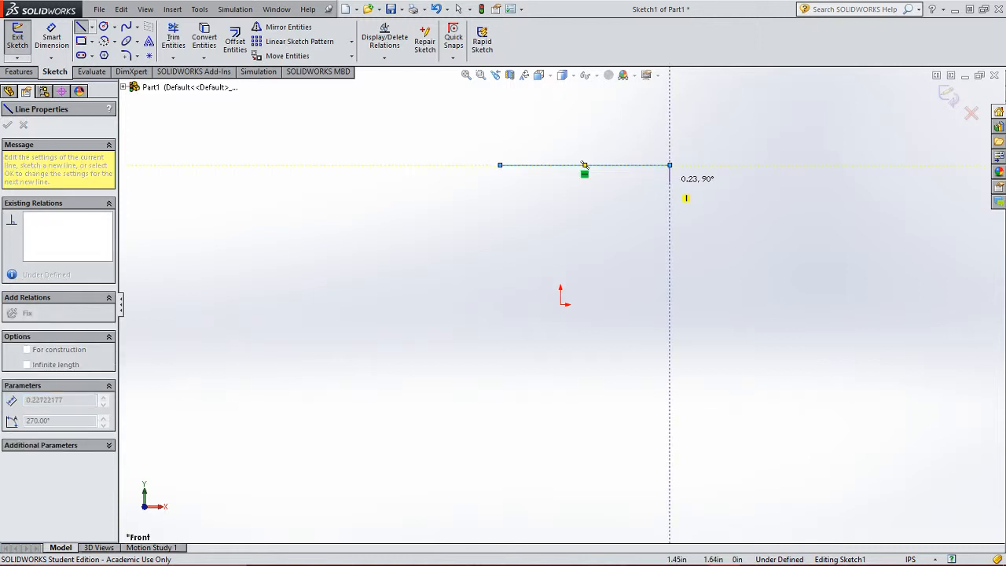
left_click(669, 181)
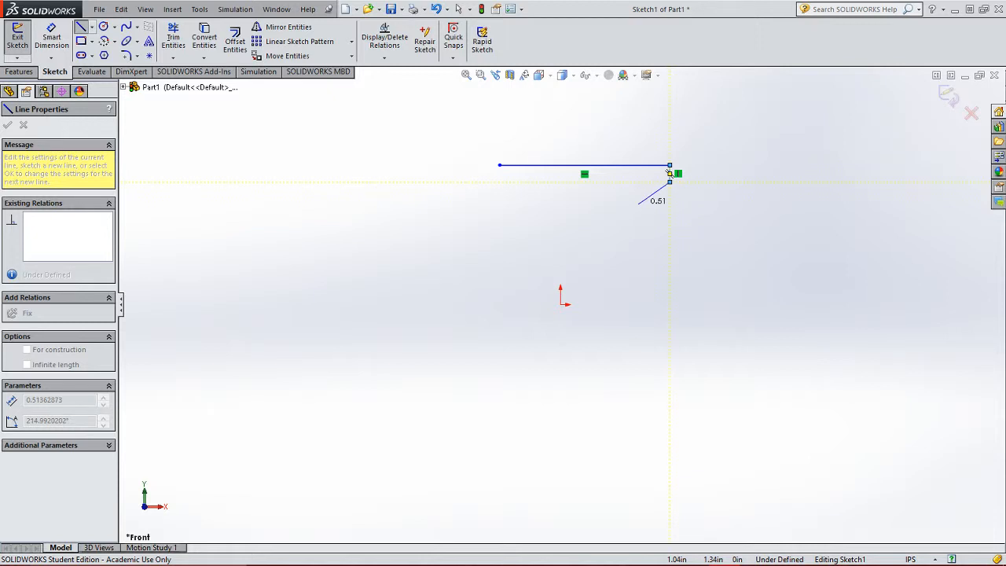
left_click(615, 206)
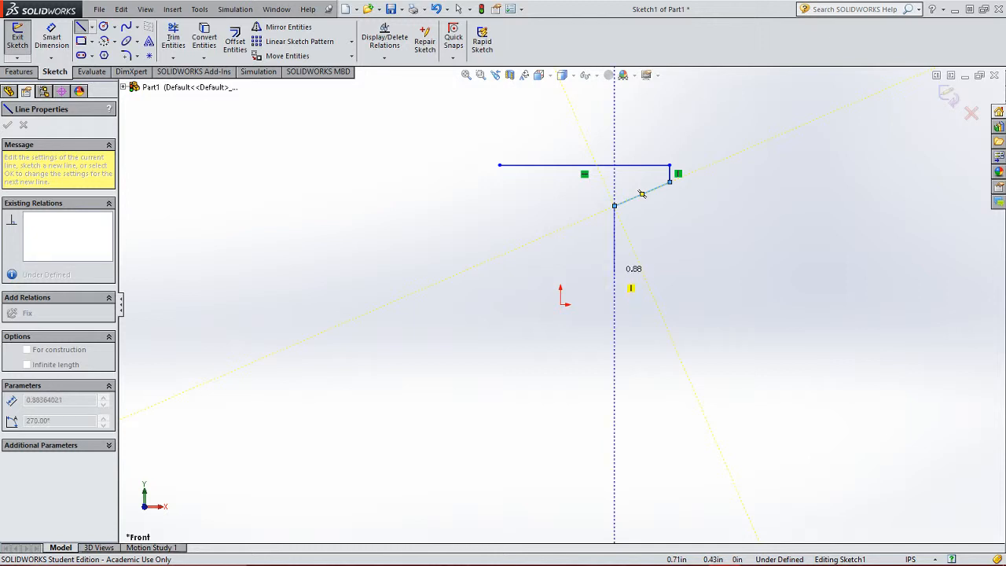
left_click(614, 272)
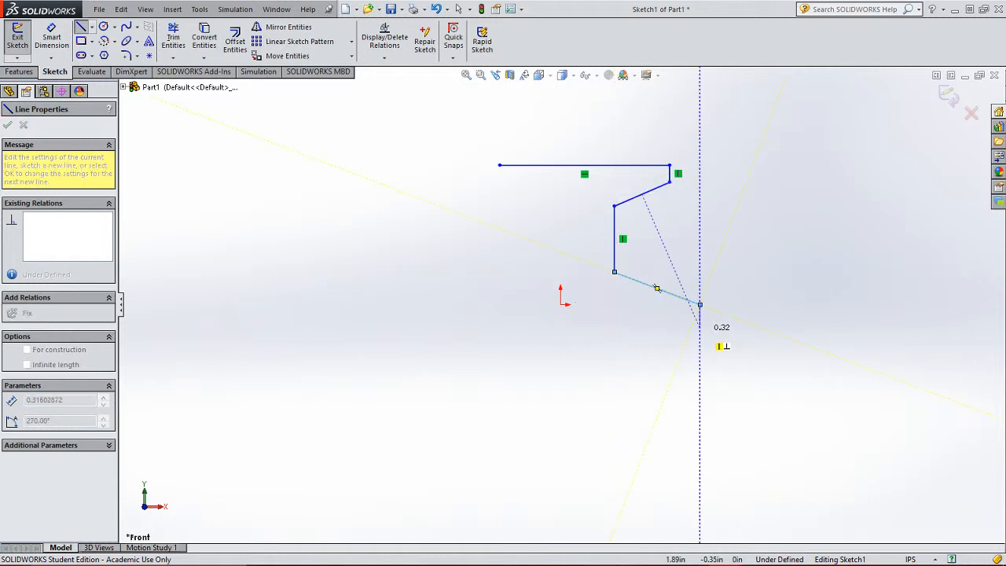
left_click(700, 327)
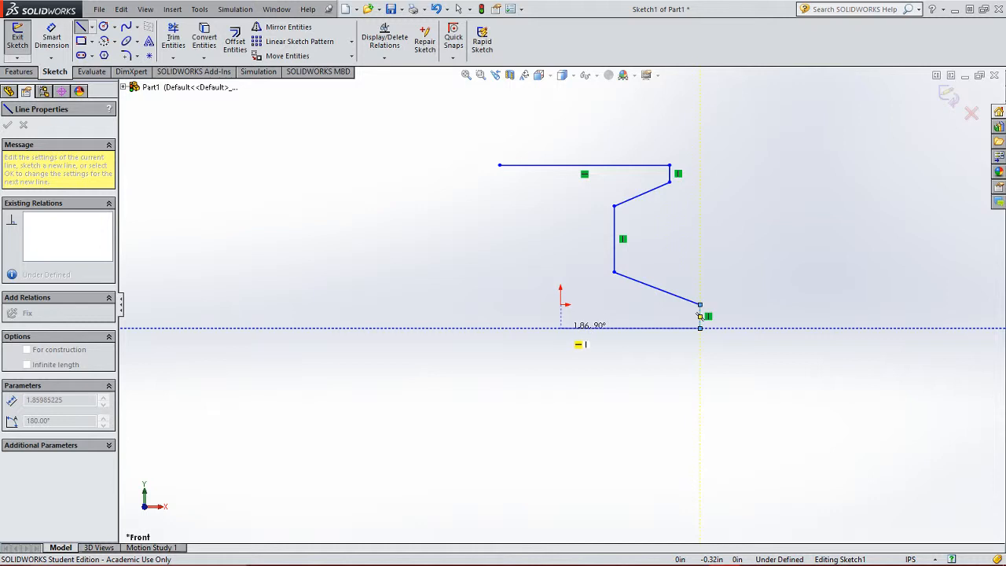
left_click(561, 328)
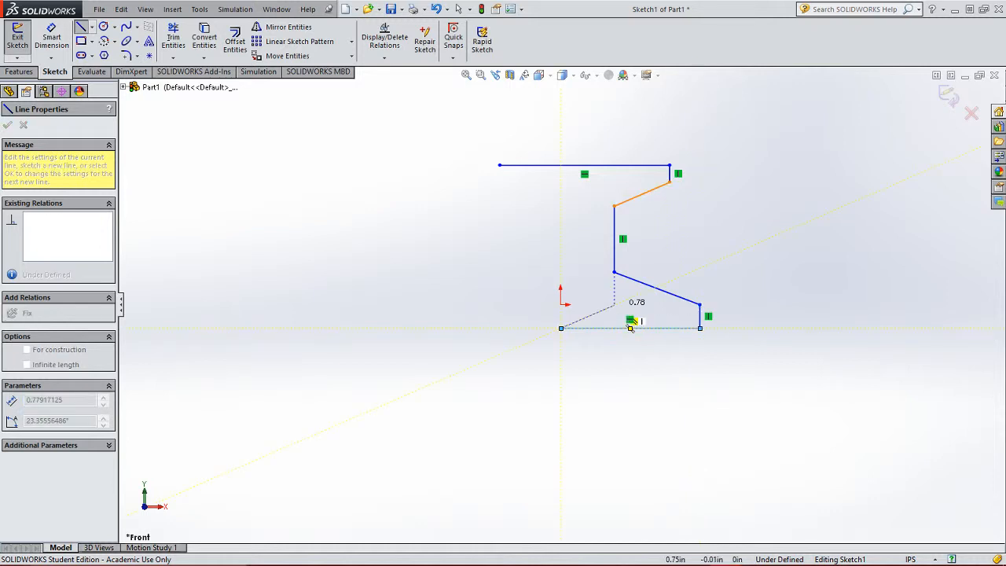
key("Escape")
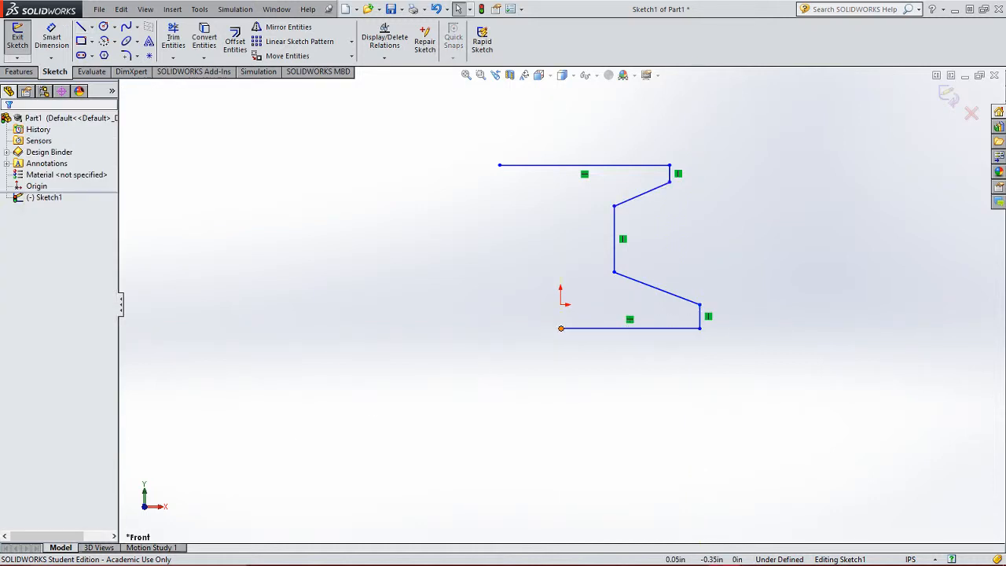
left_click_drag(561, 328, 465, 333)
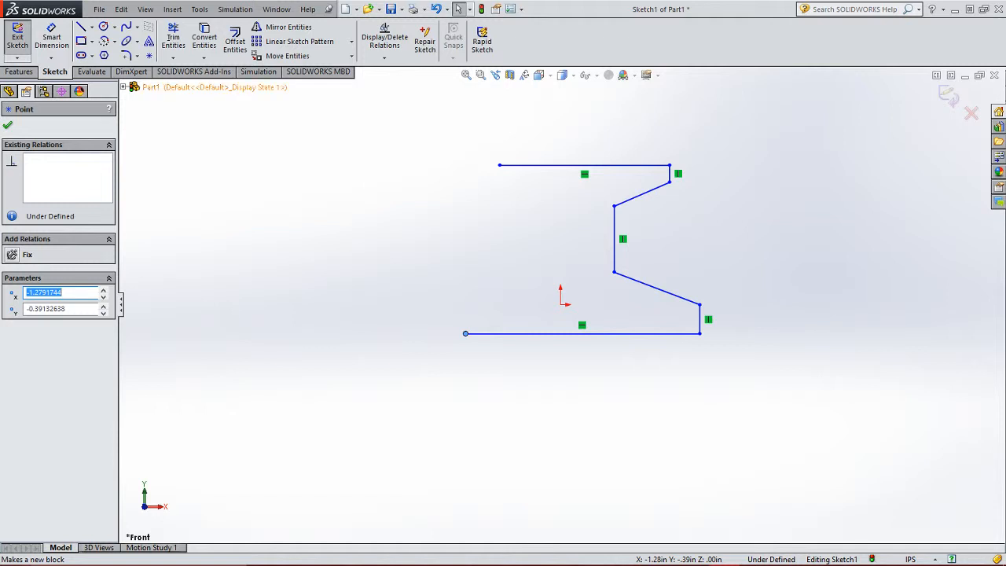
Draw a construction line between the midpoints of the top and bottom lines and make it vertical.
left_click(81, 27)
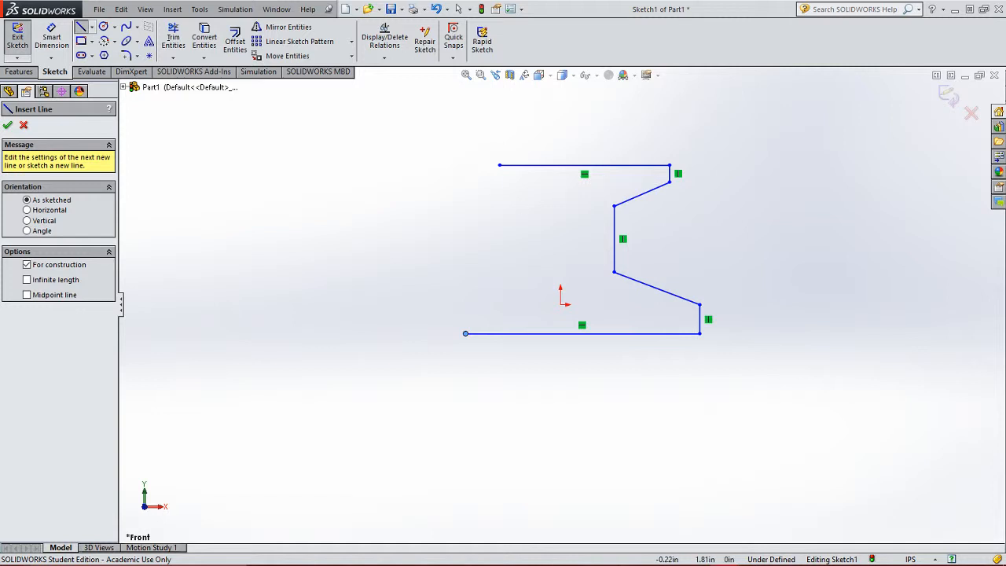
left_click(584, 165)
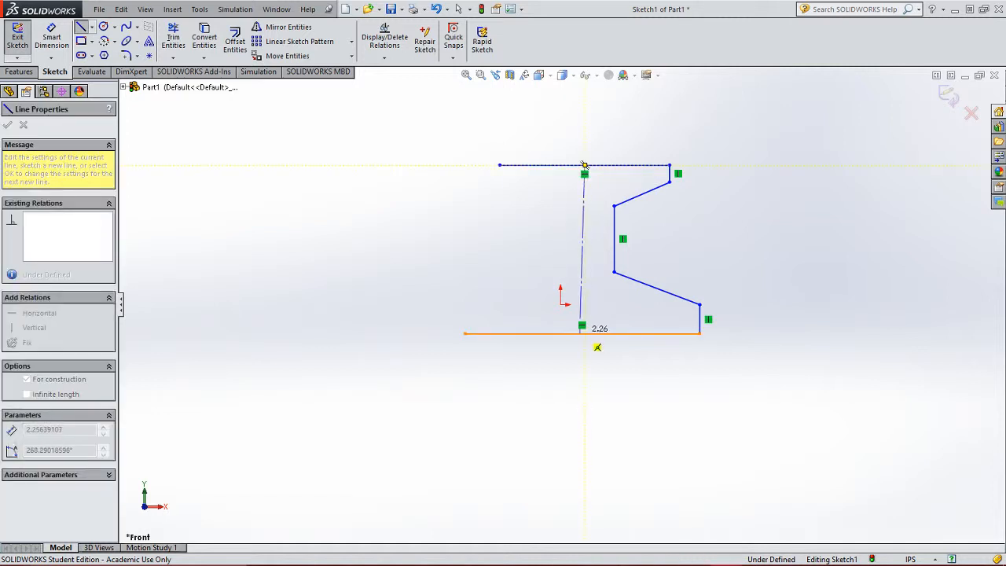
left_click(581, 332)
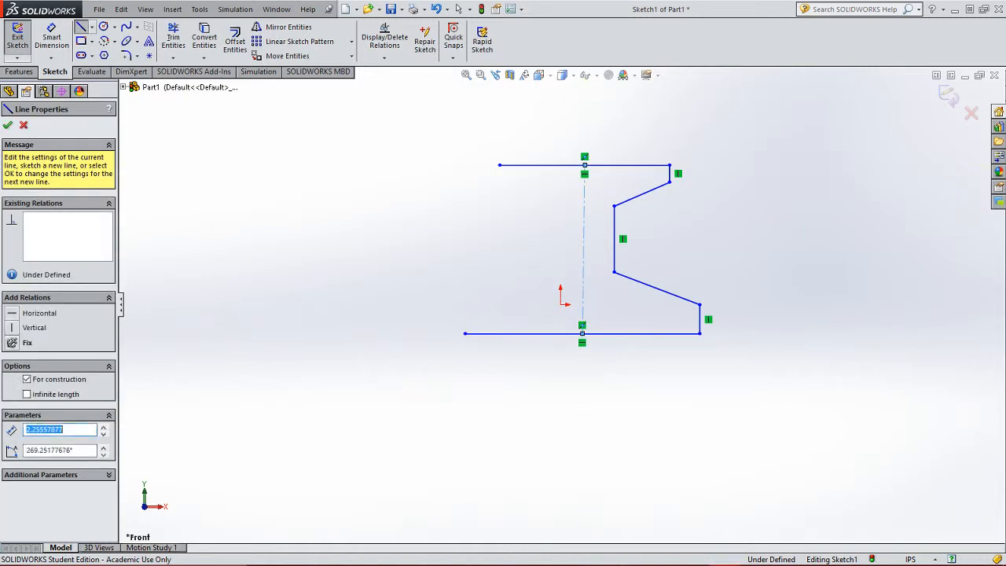
key("Escape")
left_click(583, 268)
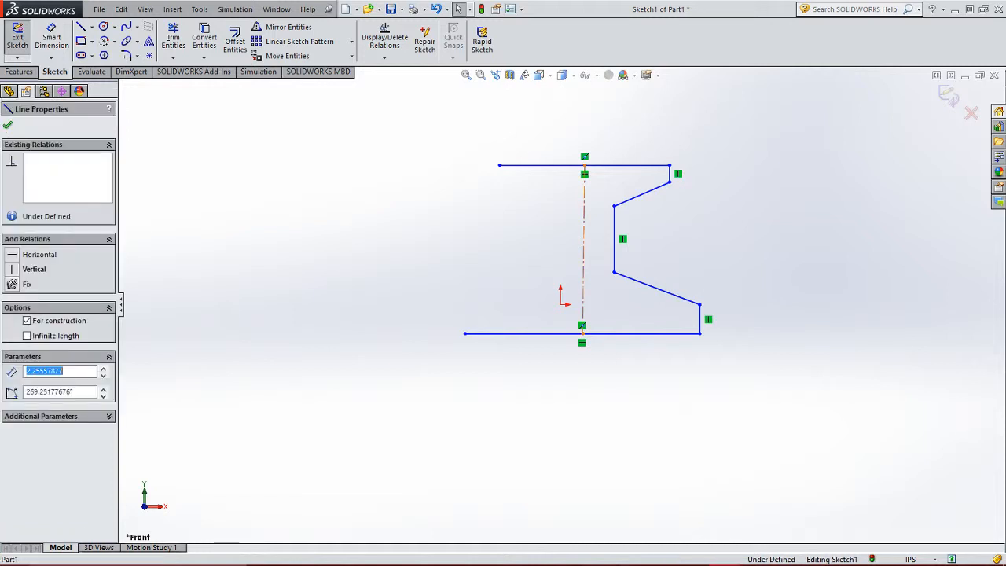
left_click(34, 268)
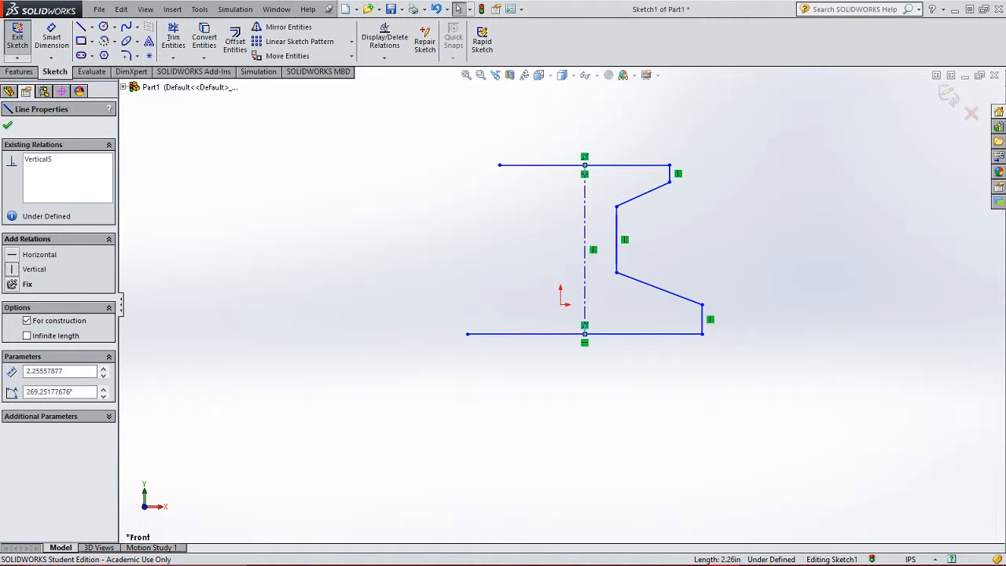
Move the horizontal and slanted profile lines up so the whole profile sits above the origin, about 2.08 in tall.
mouse_move(614, 334)
left_mouse_down()
mouse_move(613, 291)
mouse_move(613, 324)
left_mouse_up()
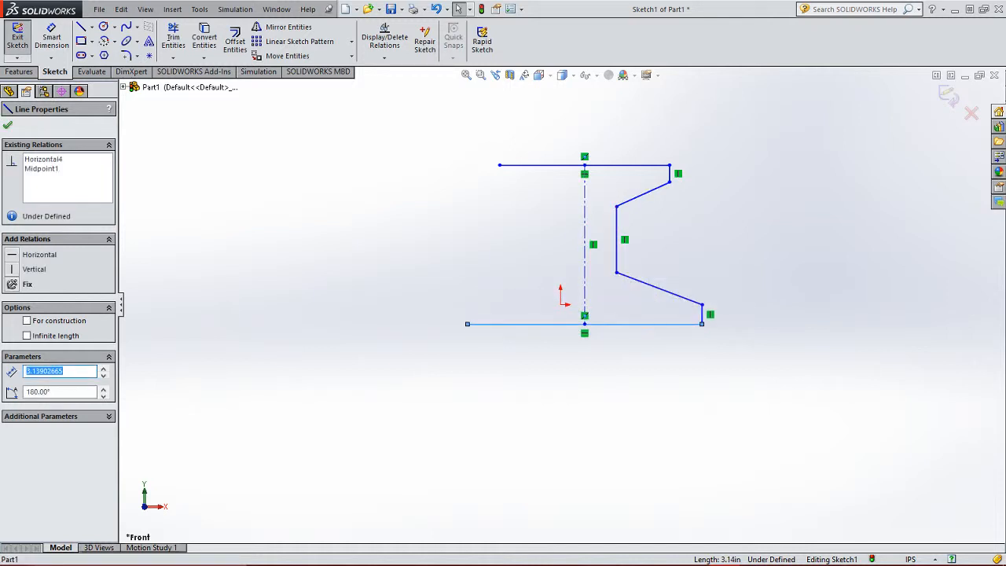
left_click_drag(614, 165, 614, 101)
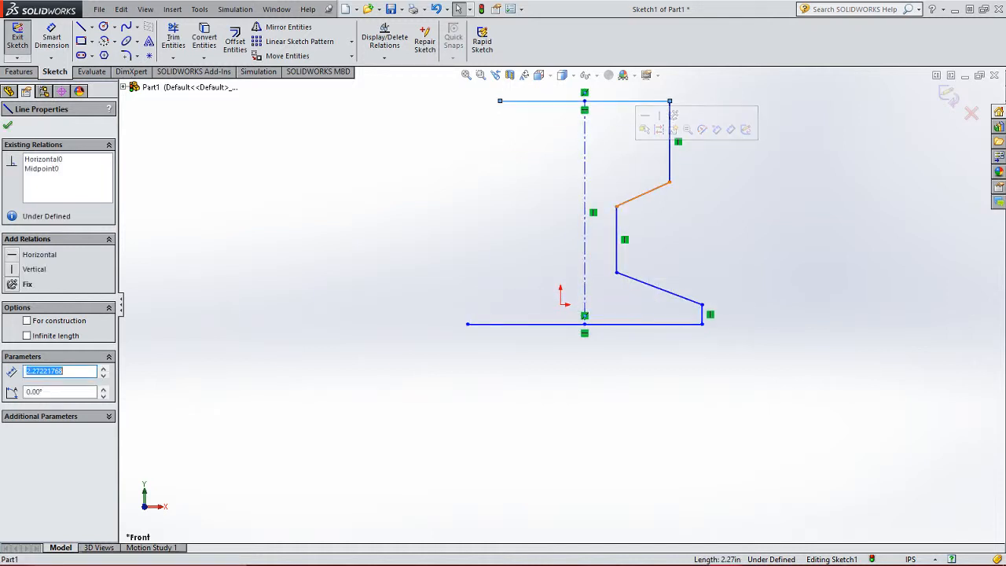
left_click_drag(643, 194, 642, 136)
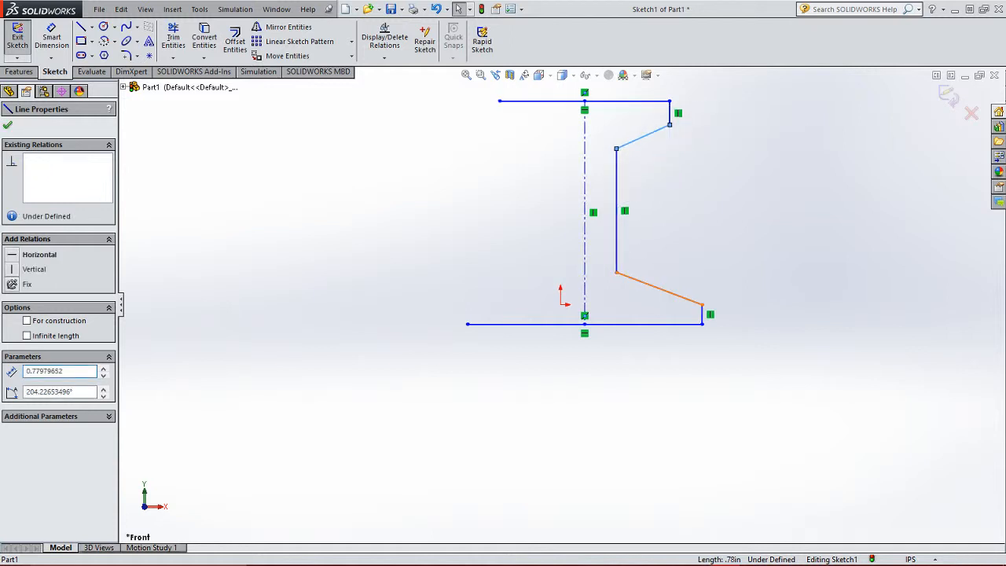
left_click_drag(680, 297, 681, 218)
left_click_drag(660, 324, 660, 256)
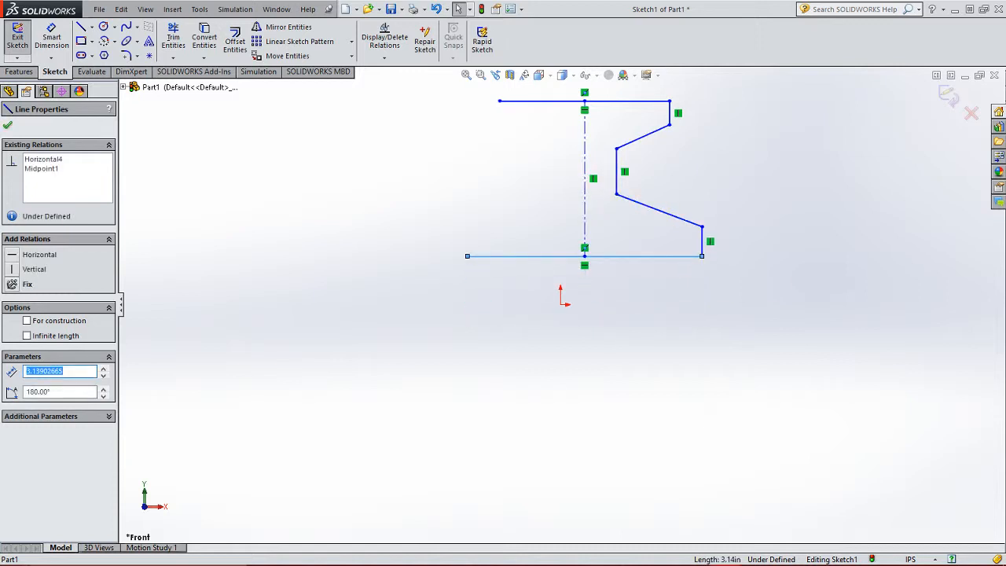
Make the vertical construction line coincident with the origin.
left_click(585, 161)
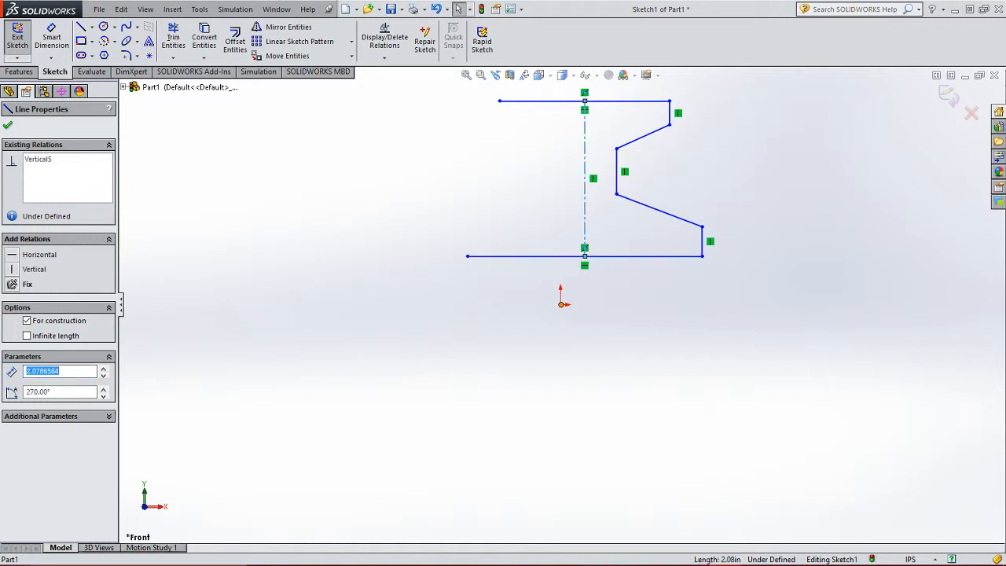
left_click(561, 304, "ctrl")
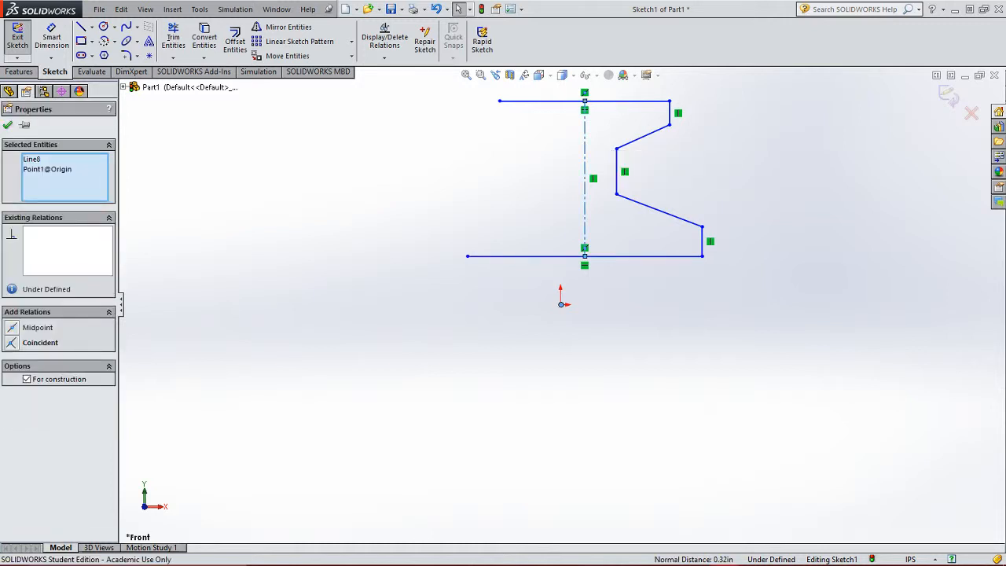
left_click(12, 342)
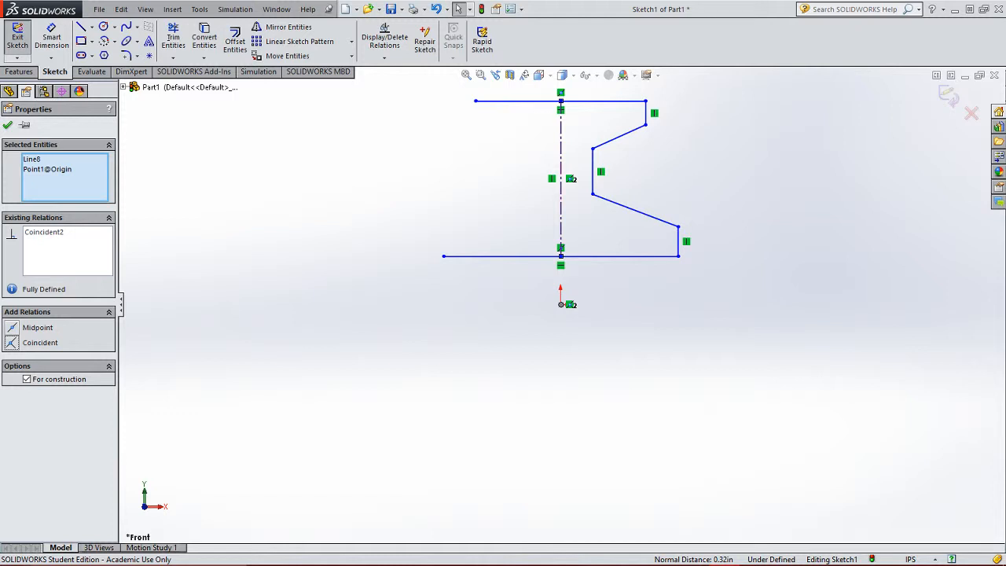
key("Escape")
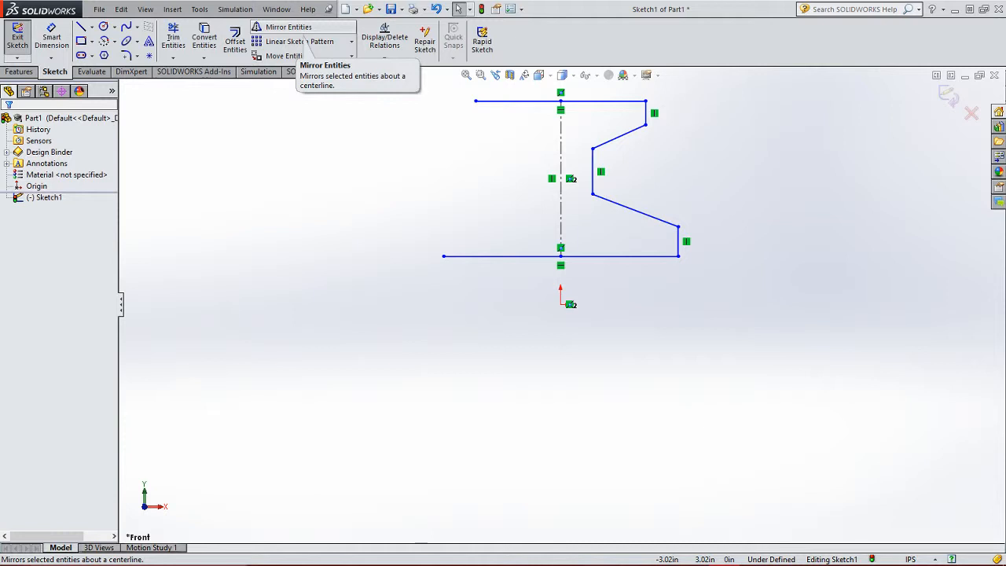
Mirror the five vertical and slanted side lines about the vertical construction line, keeping the originals, to close the profile.
left_click(283, 27)
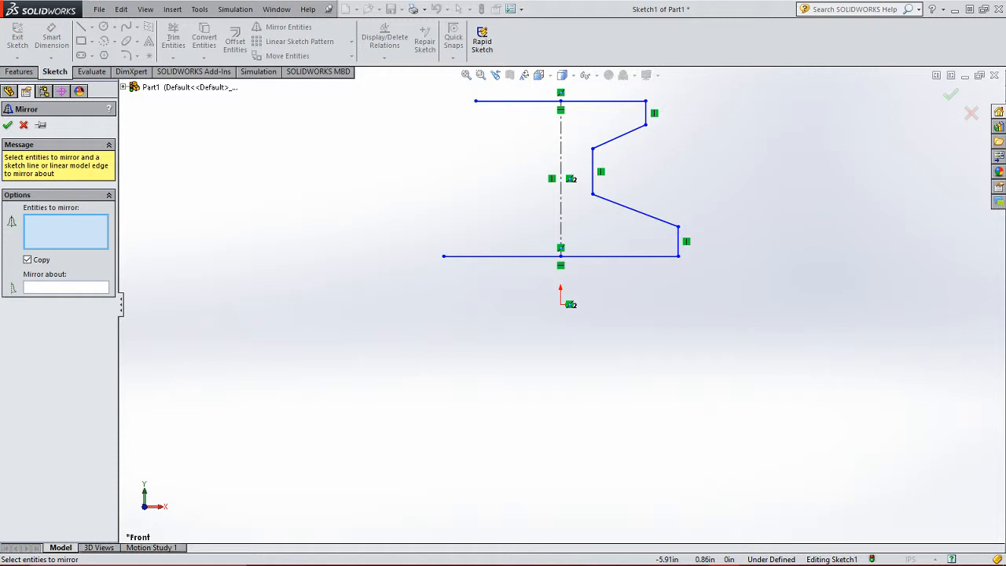
left_click(646, 113)
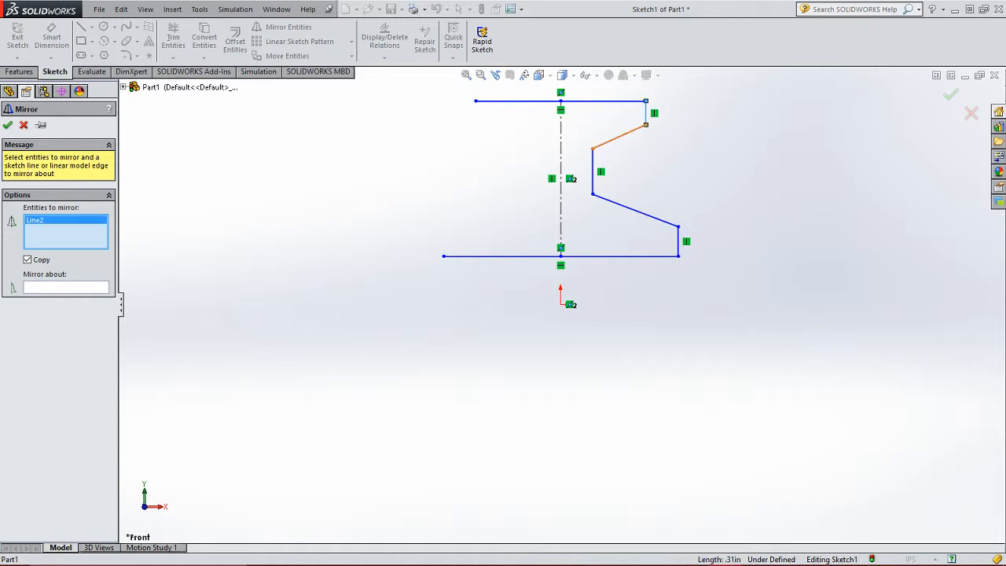
left_click(620, 136)
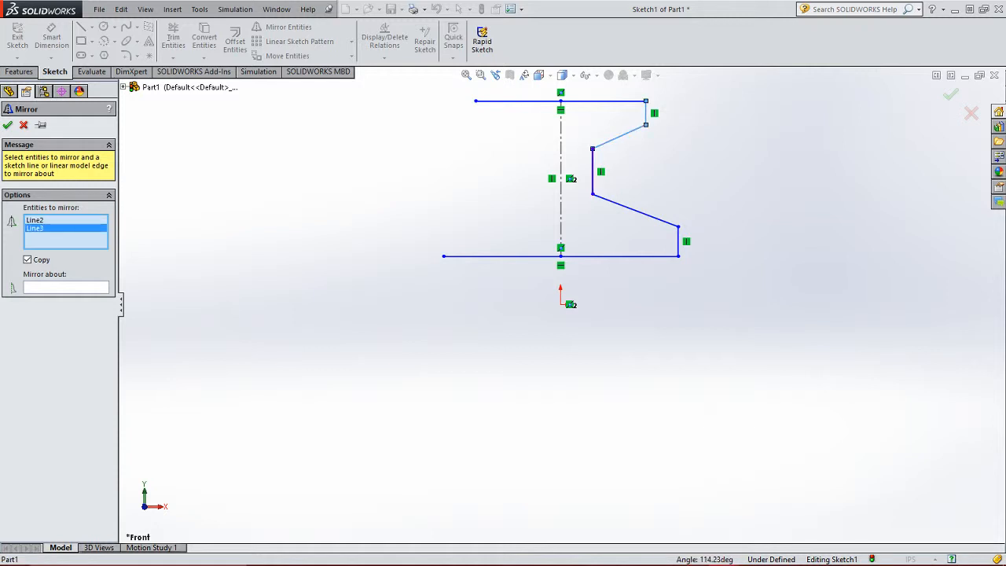
left_click(593, 172)
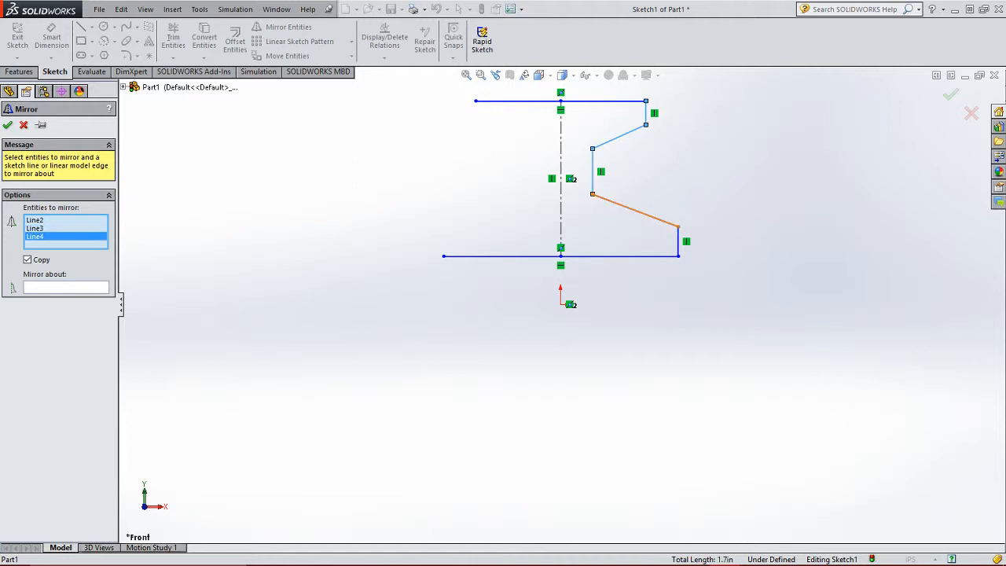
left_click(635, 210)
left_click(678, 241)
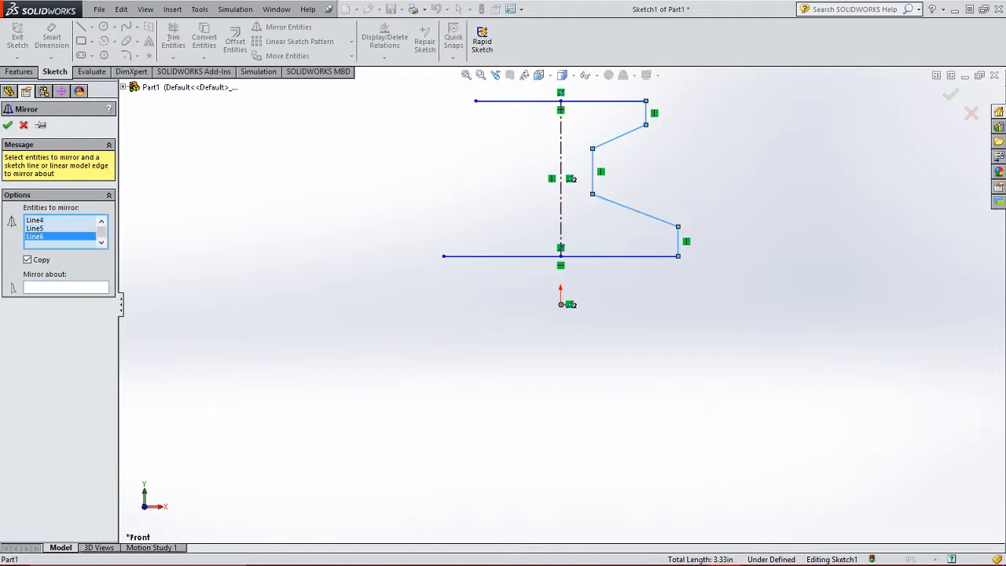
left_click(66, 287)
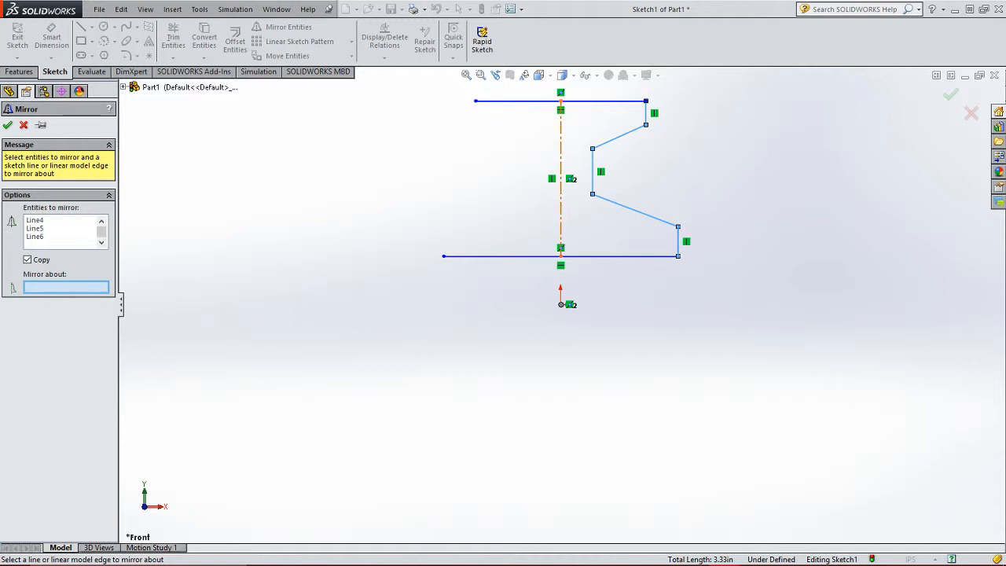
left_click(561, 228)
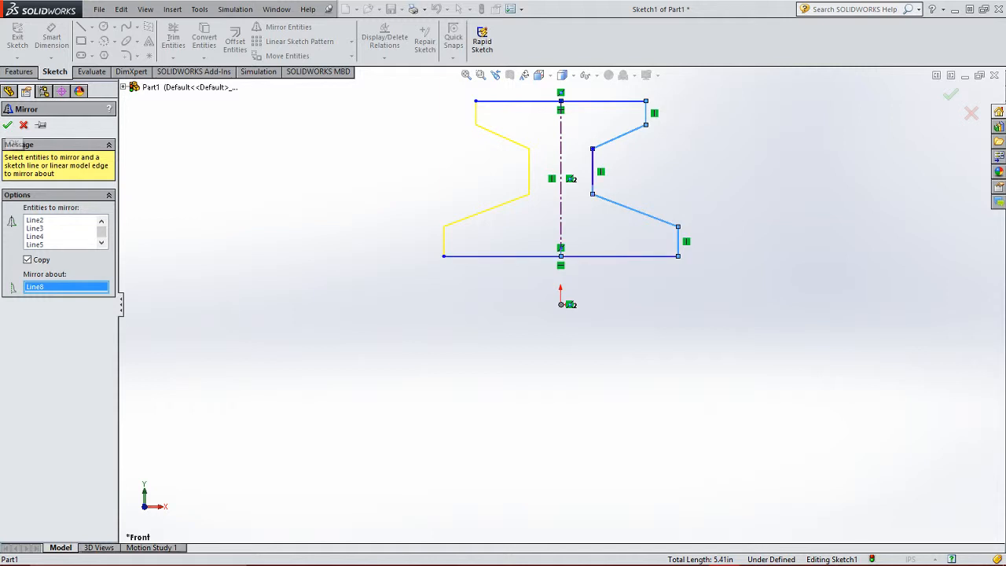
left_click(7, 125)
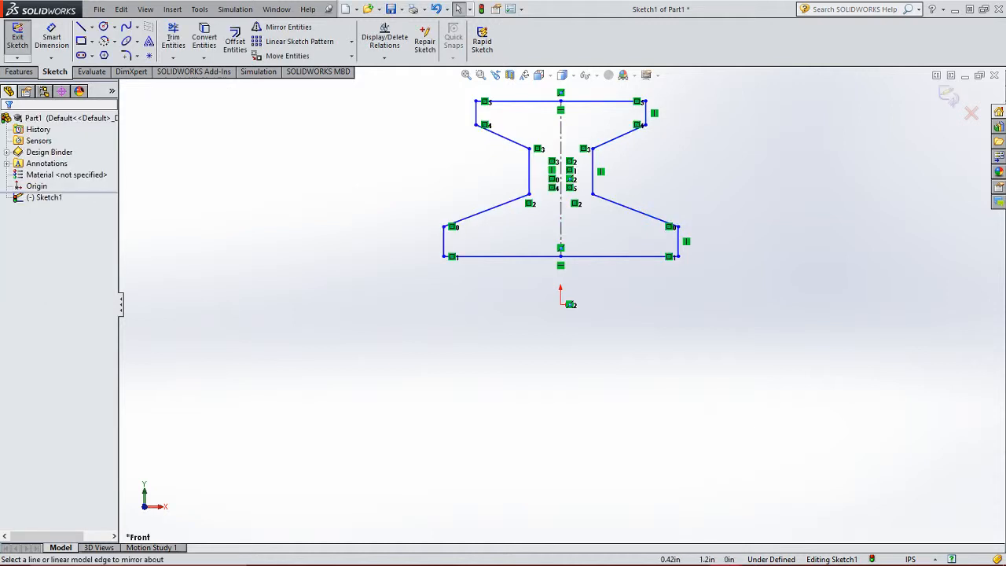
scroll(642, 177, "up", 1)
middle_click_drag(625, 202, 609, 206)
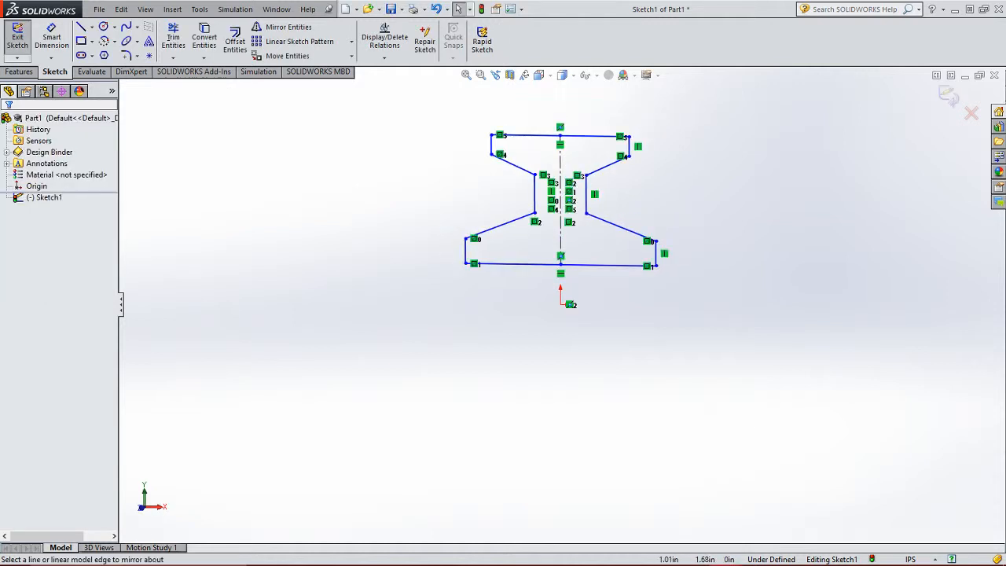
left_click(538, 75)
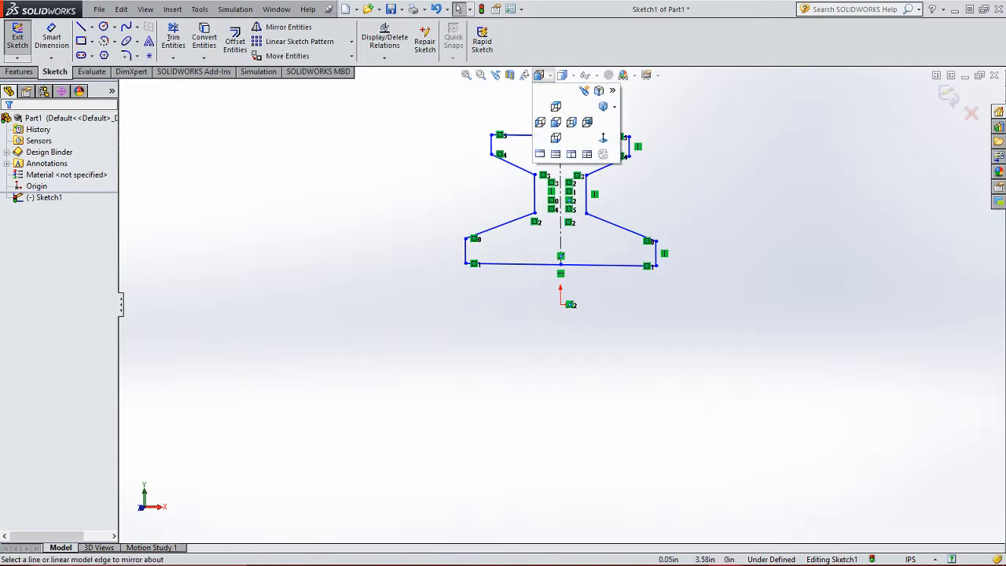
left_click(604, 139)
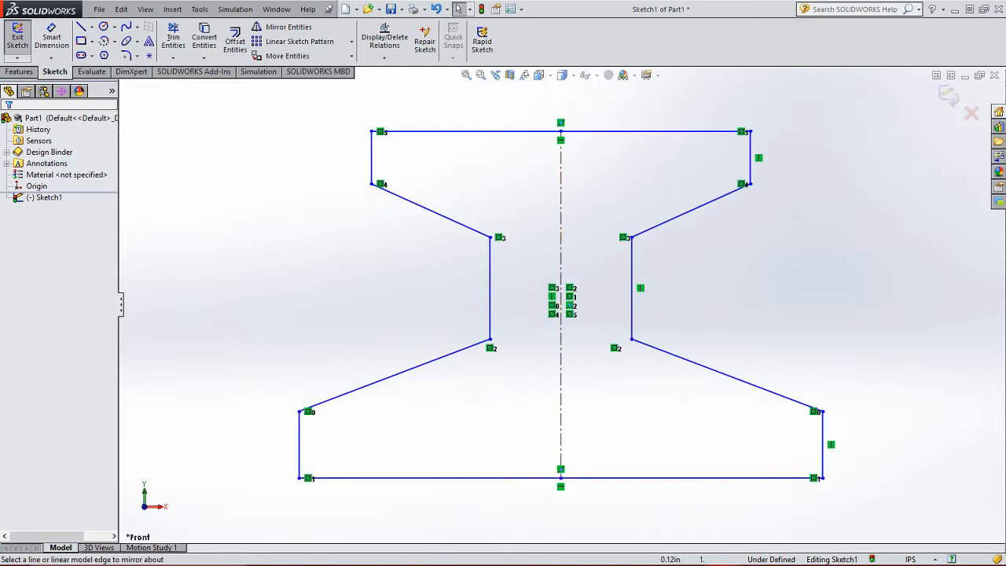
Move the profile's horizontal and slanted lines farther up, placing the bottom line about 1.35 in above the origin.
scroll(569, 313, "up", 1)
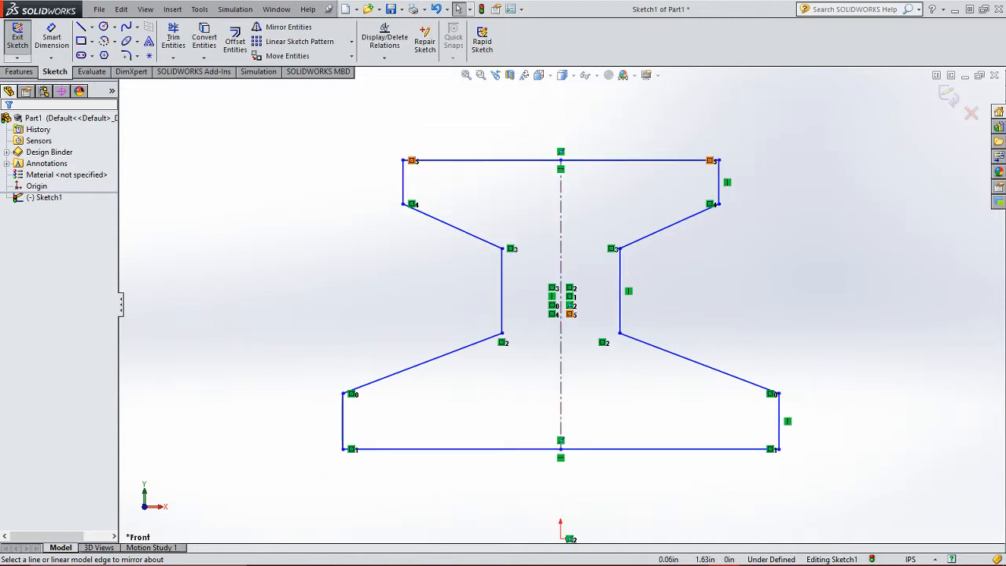
scroll(564, 306, "up", 2)
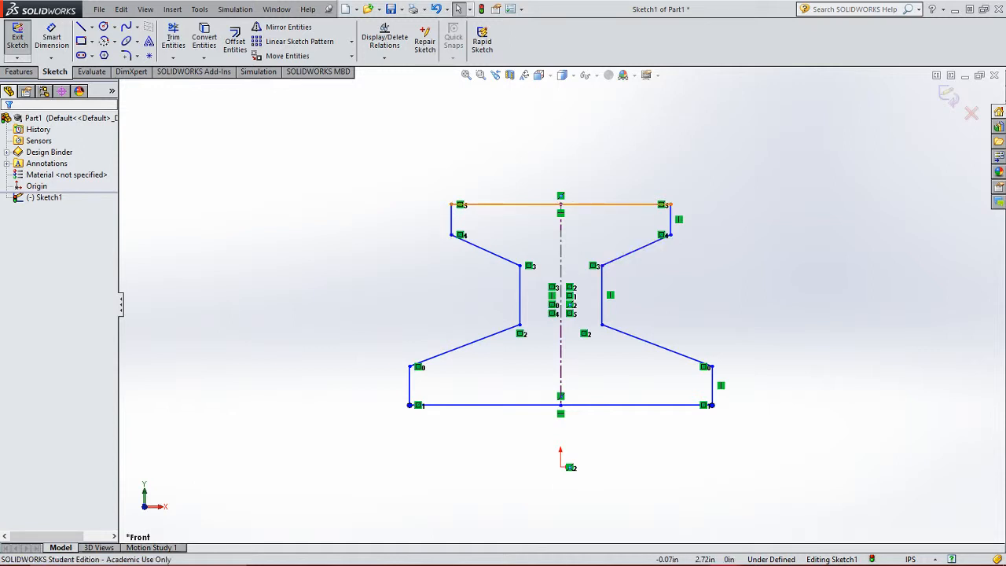
left_click_drag(490, 203, 490, 127)
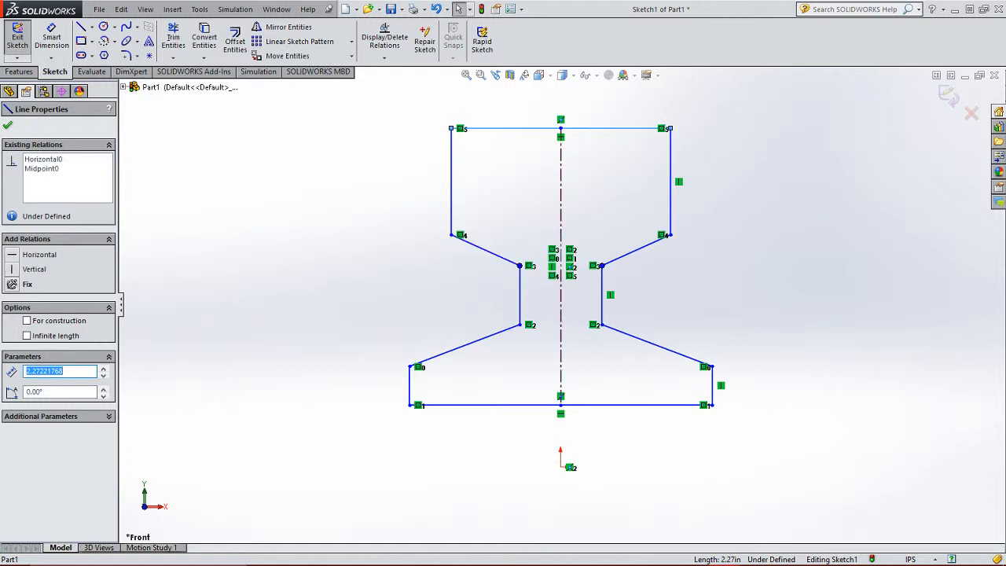
left_click_drag(485, 250, 485, 181)
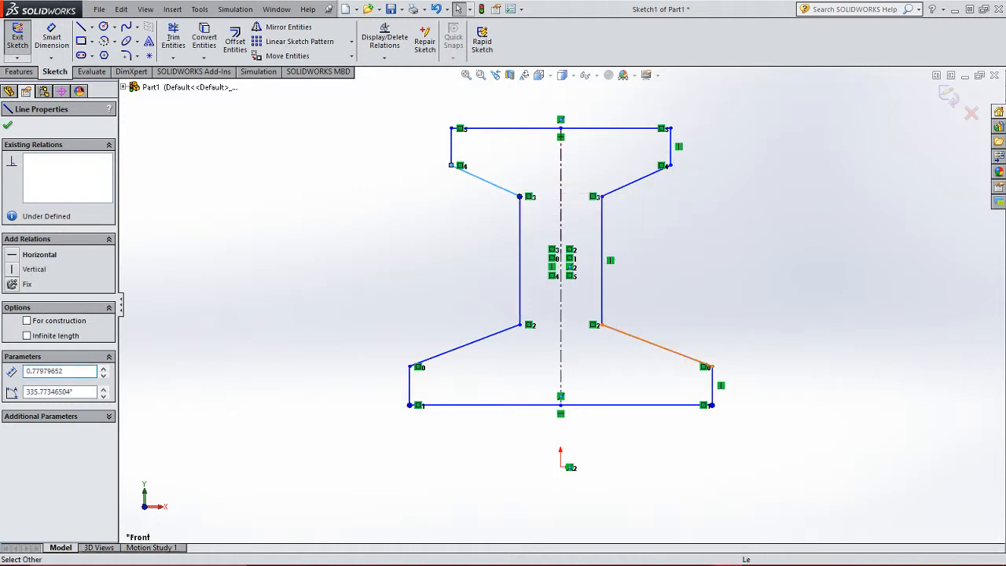
left_click_drag(656, 346, 657, 279)
left_click_drag(660, 405, 660, 336)
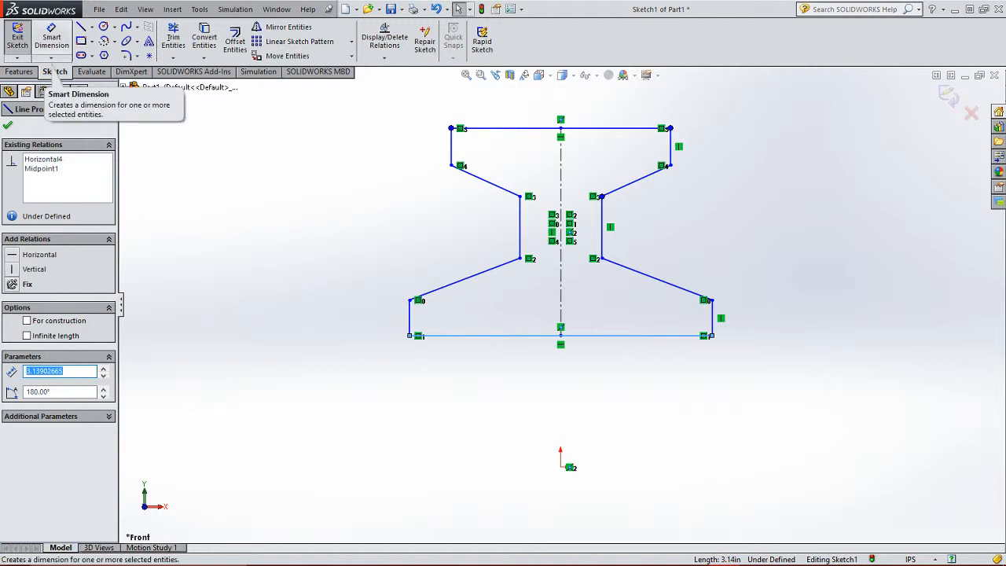
left_click(52, 39)
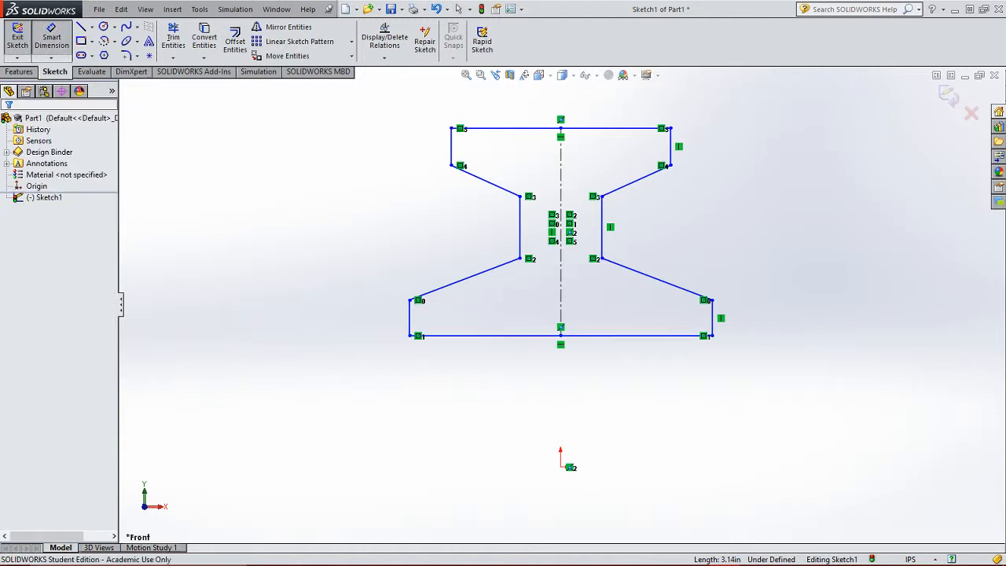
key("Escape")
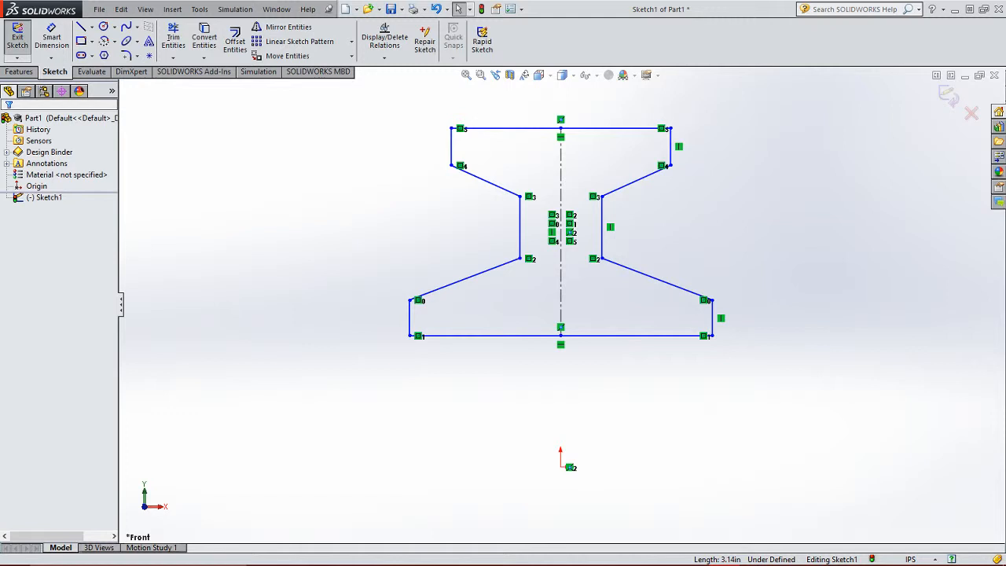
Draw a horizontal construction line about 4.43 in long below the profile, running just above the origin.
left_click(92, 27)
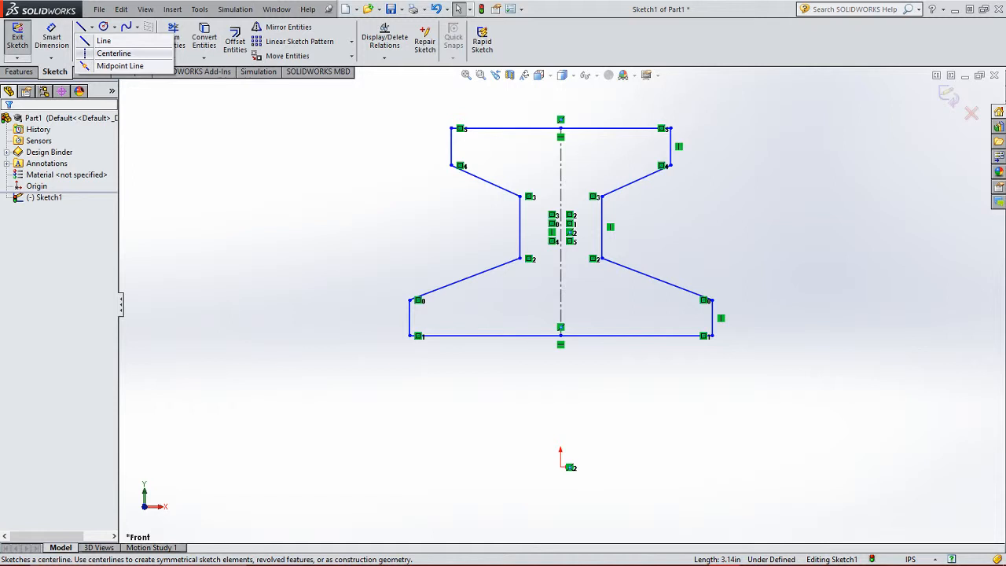
left_click(114, 53)
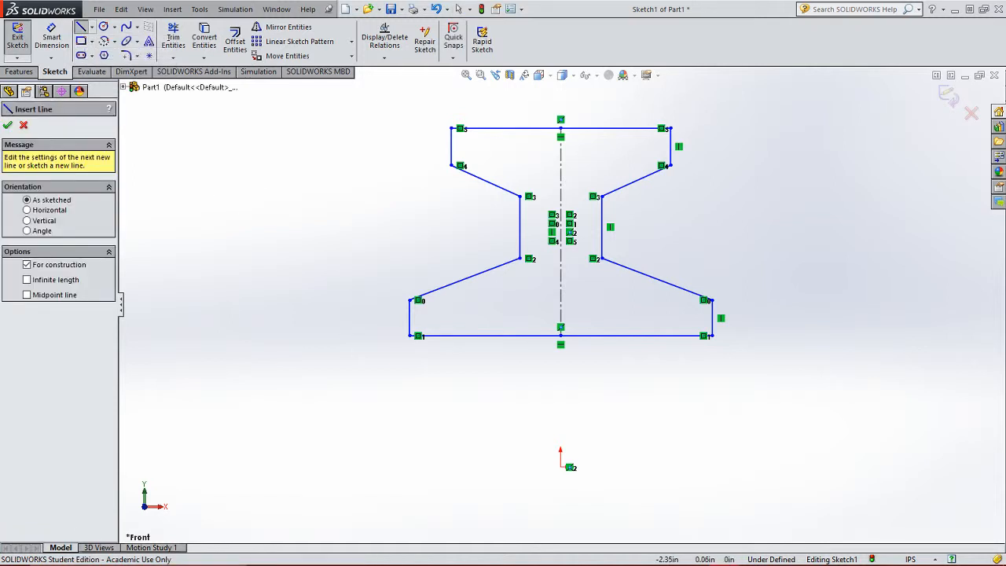
left_click(350, 461)
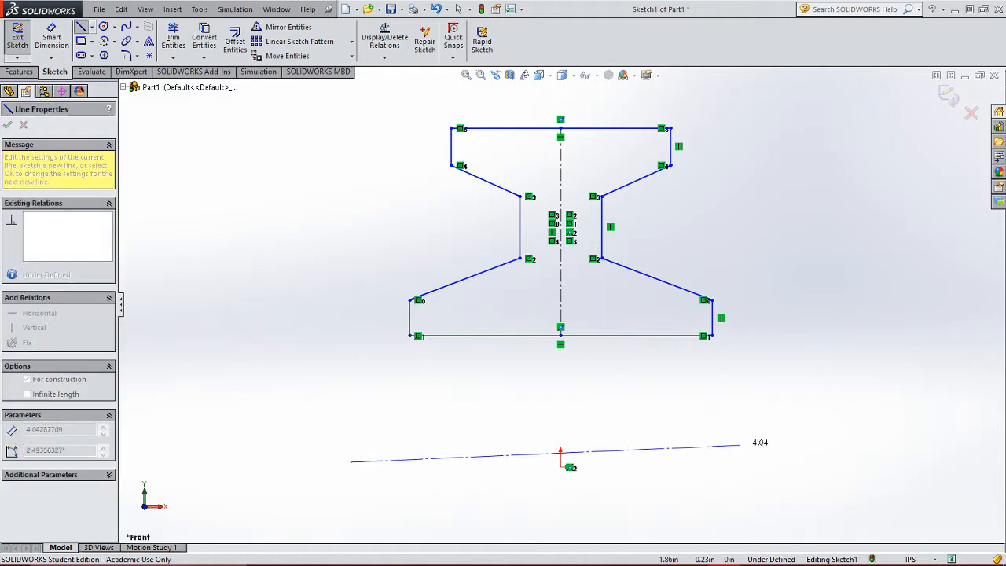
left_click(778, 462)
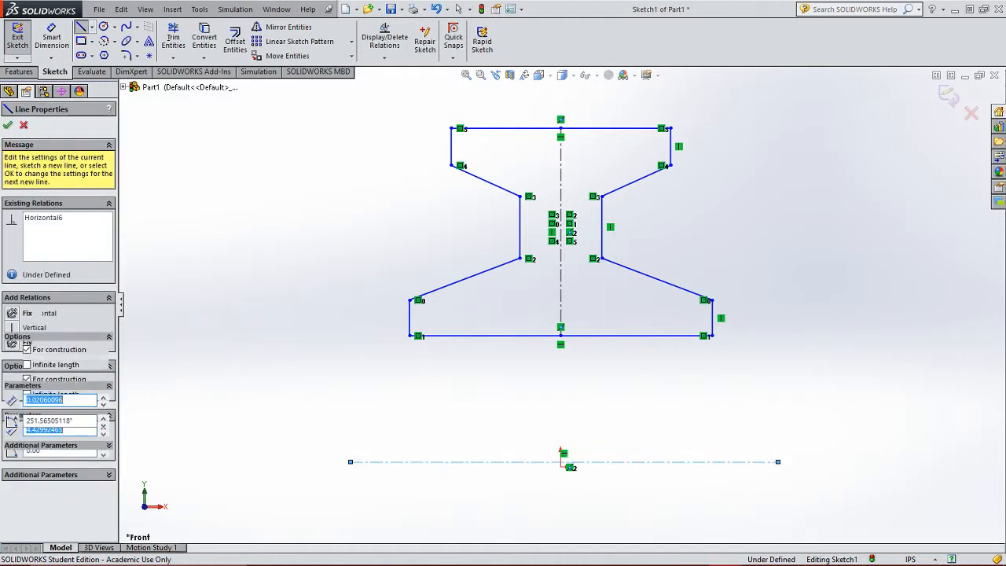
key("Escape")
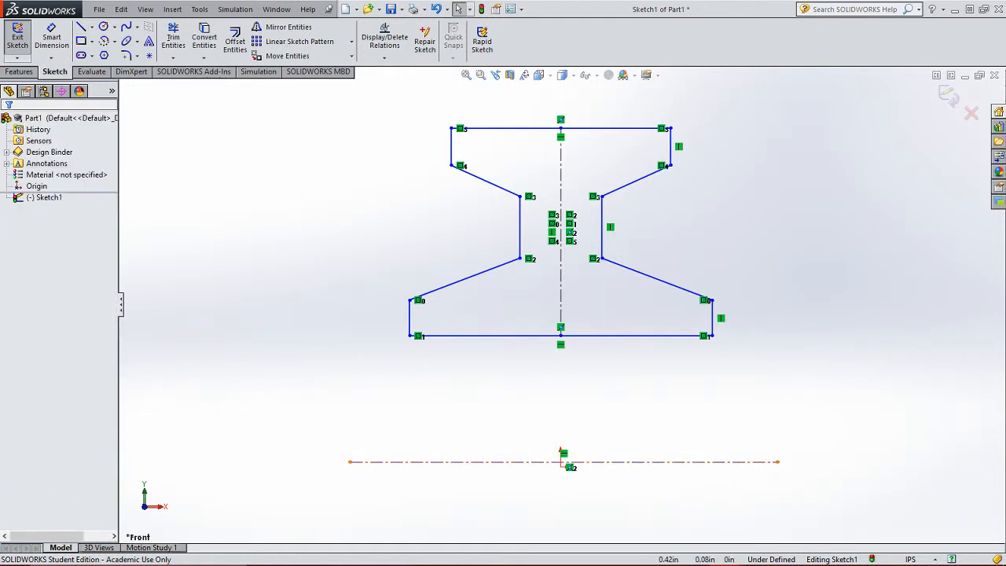
Add a Midpoint relation between the horizontal construction line and the origin.
left_click(562, 462)
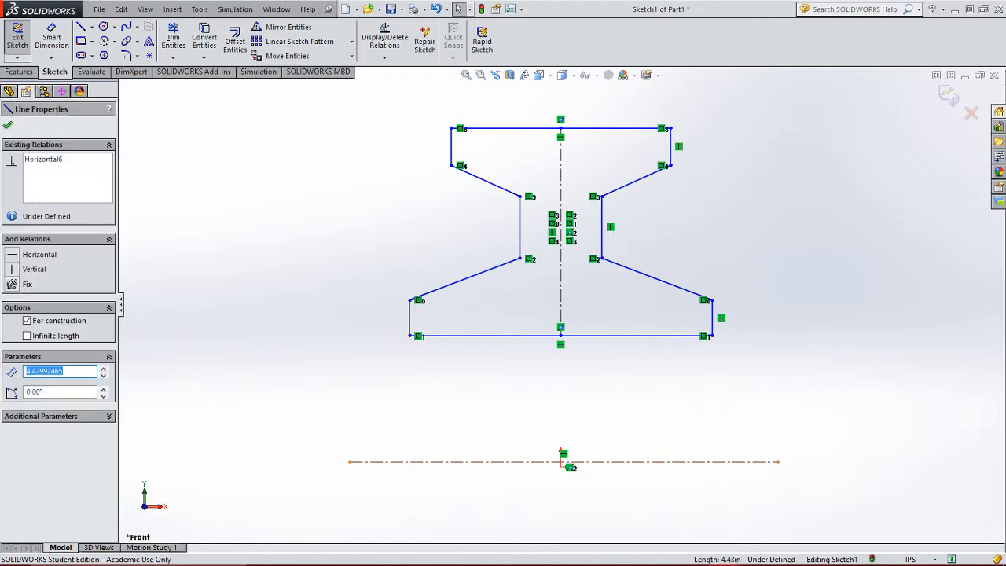
left_click(561, 466, "ctrl")
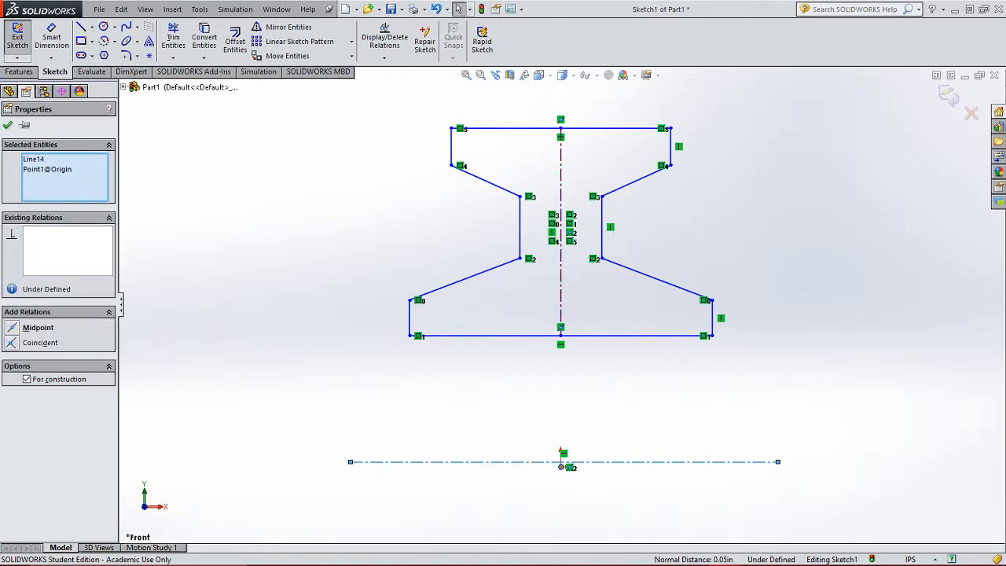
left_click(13, 328)
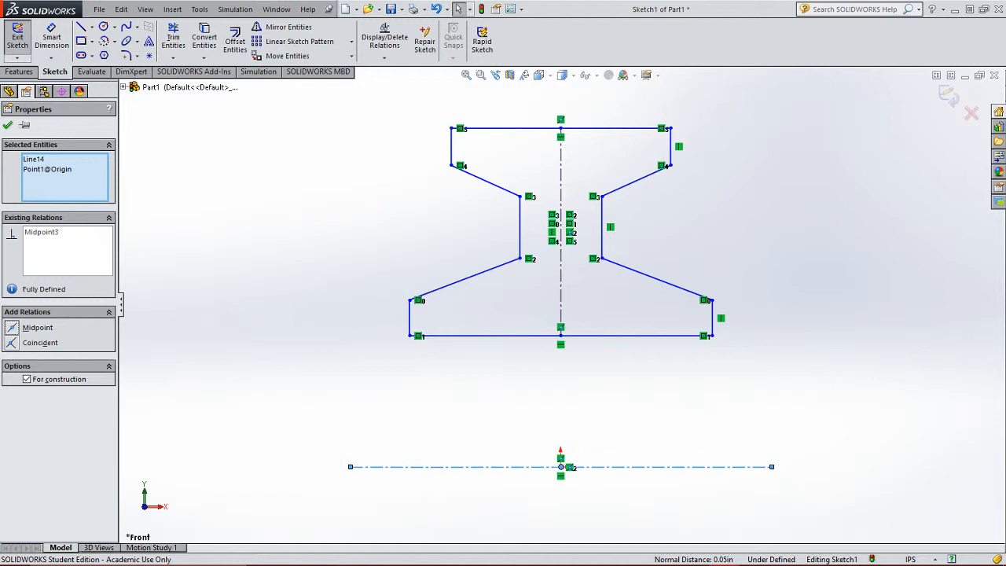
key("Escape")
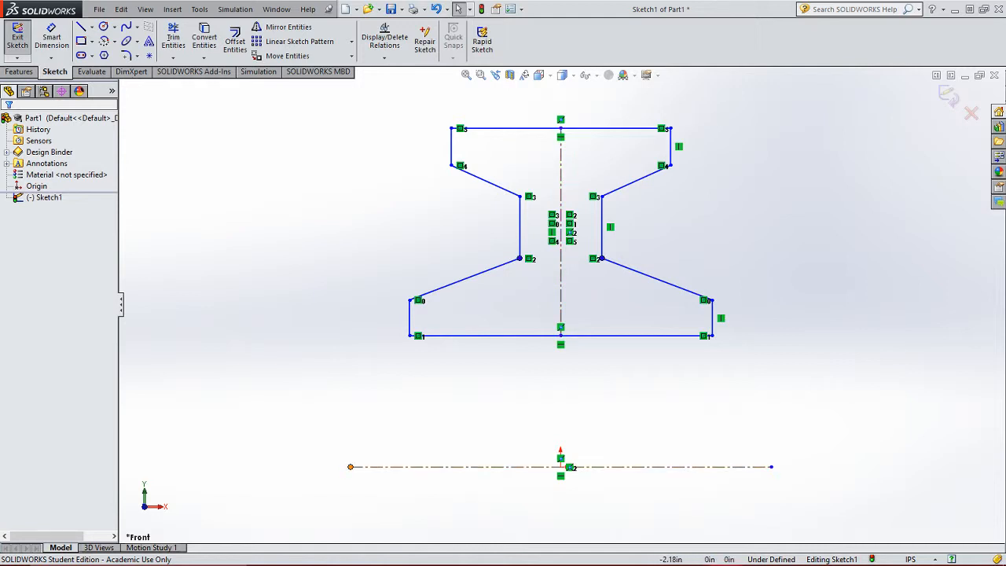
Make the construction line's right endpoint coincident with the profile's lower right vertical line, and move that line inward to a base width of about 2.83 in.
left_click(351, 466)
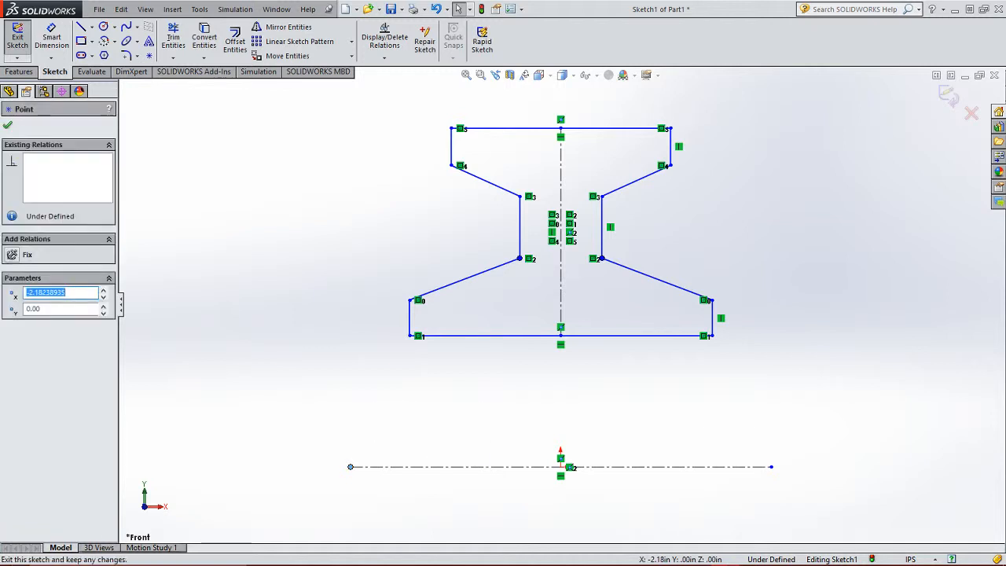
key("Escape")
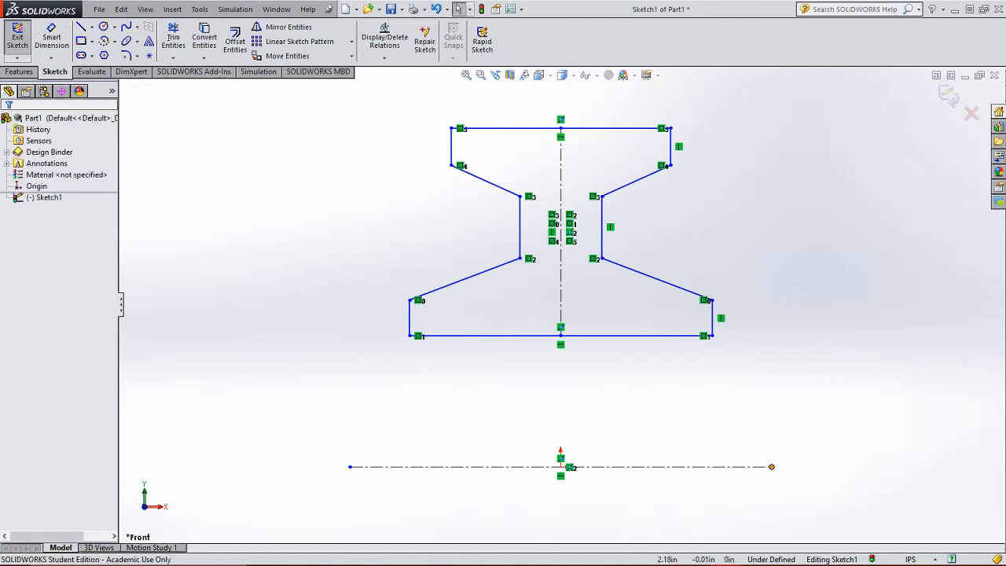
left_click(771, 467)
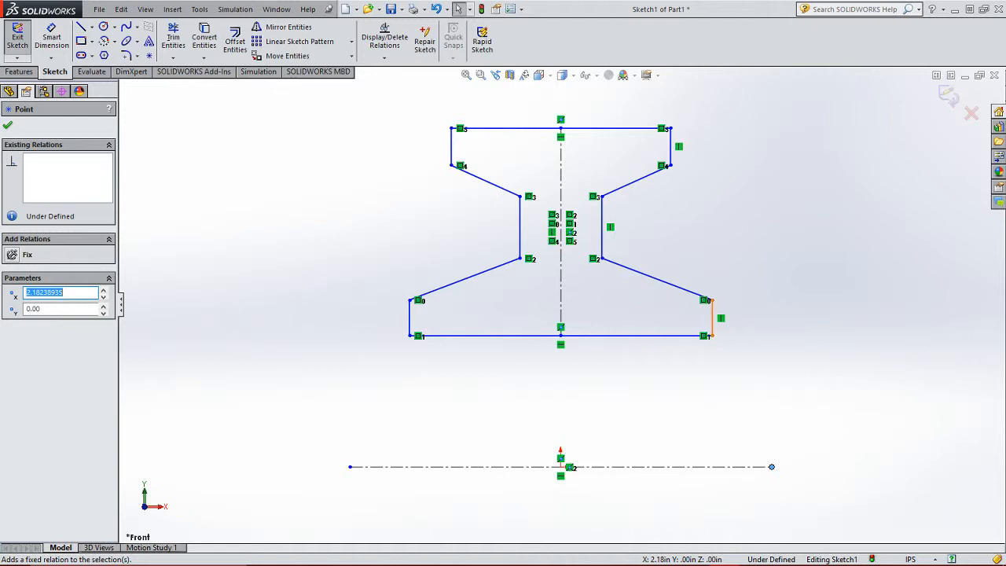
left_click(712, 315, "ctrl")
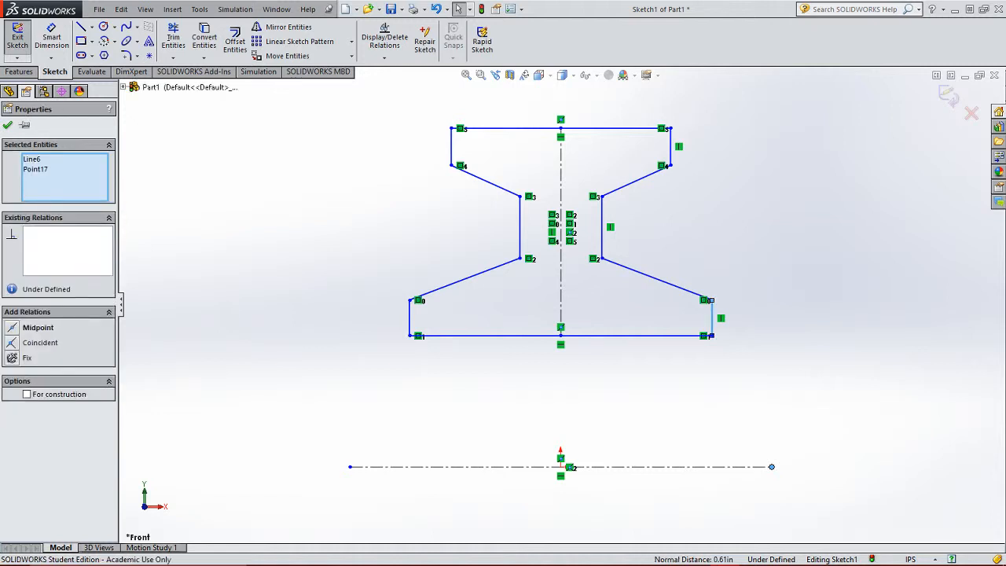
left_click(12, 343)
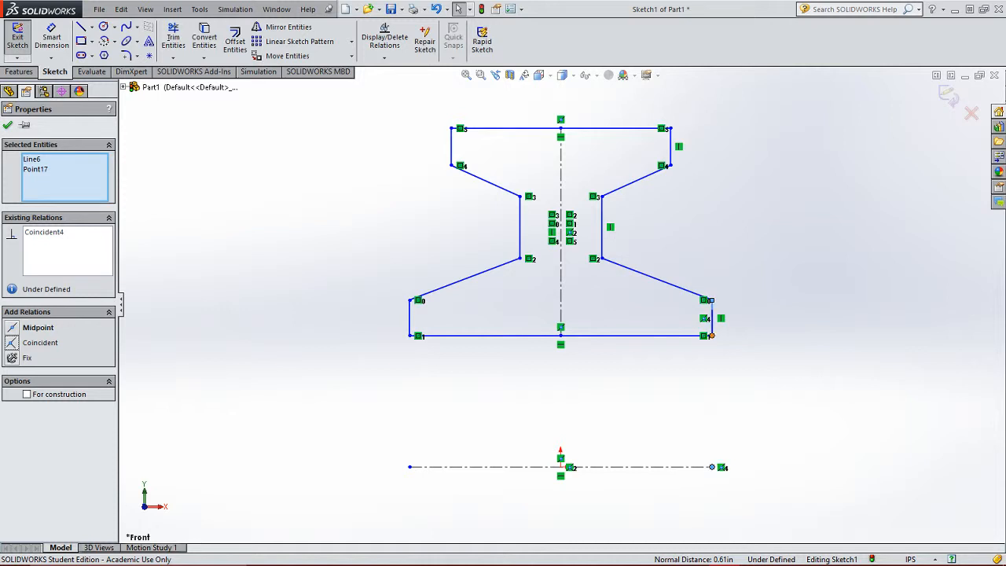
key("Escape")
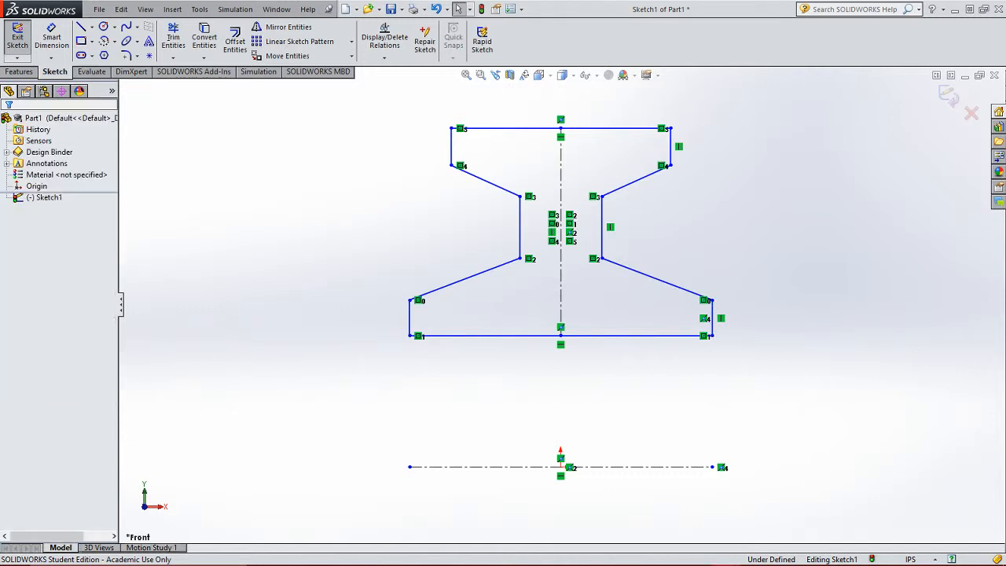
mouse_move(712, 318)
left_mouse_down()
mouse_move(761, 327)
mouse_move(697, 316)
left_mouse_up()
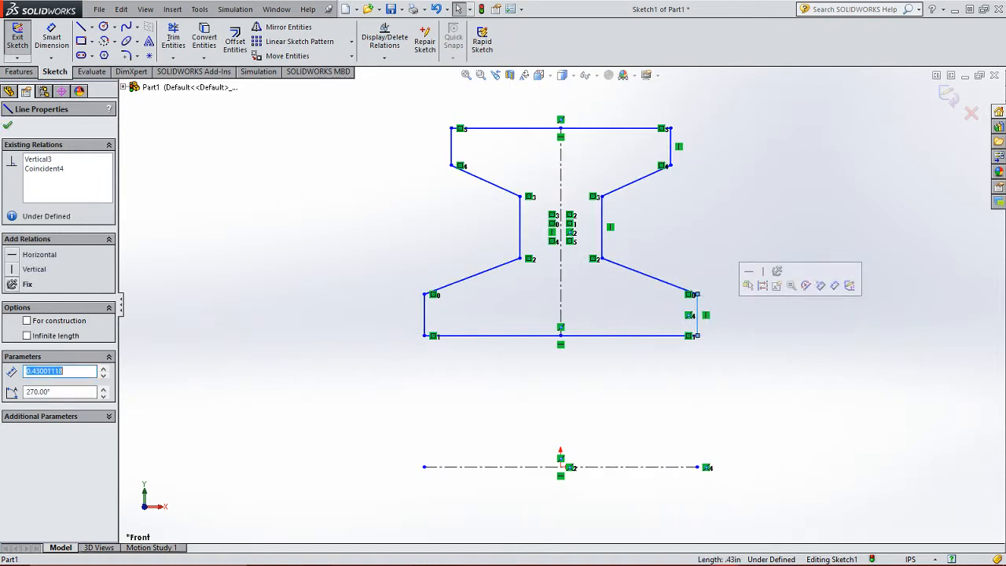
left_click(776, 338)
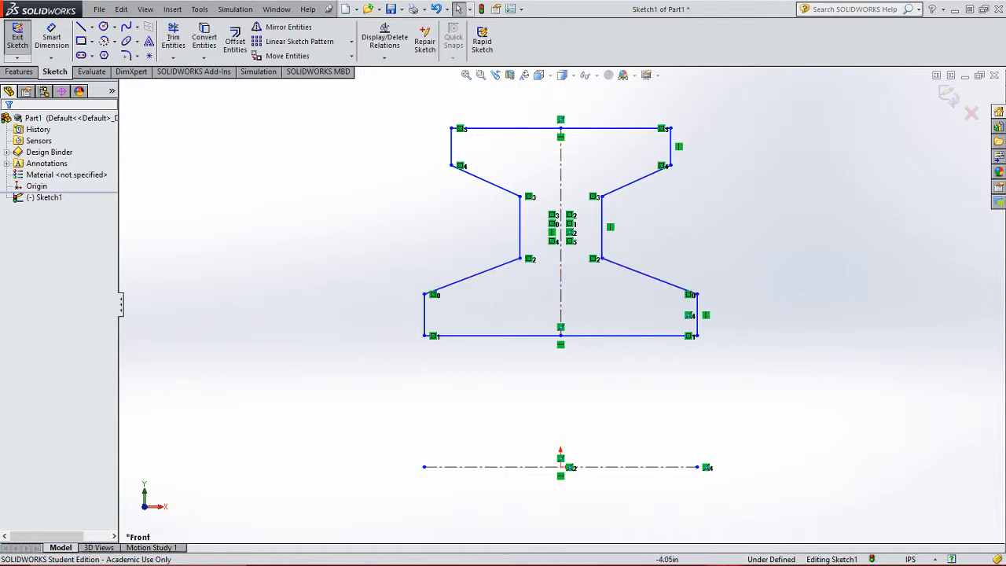
scroll(678, 298, "up", 1)
scroll(562, 304, "up", 3)
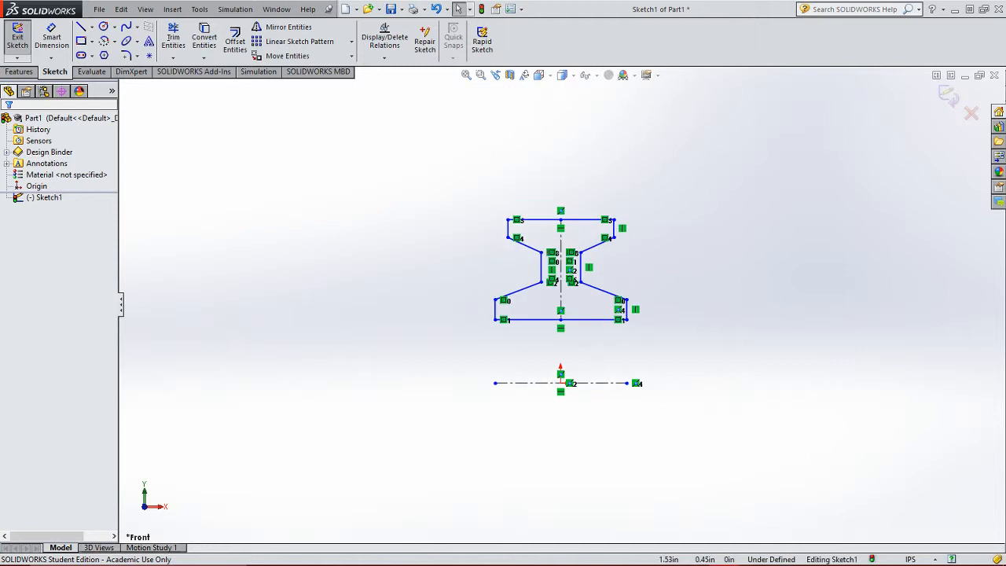
mouse_move(640, 341)
middle_mouse_down("ctrl")
mouse_move(621, 362)
mouse_move(546, 347)
mouse_move(583, 337)
middle_mouse_up("ctrl")
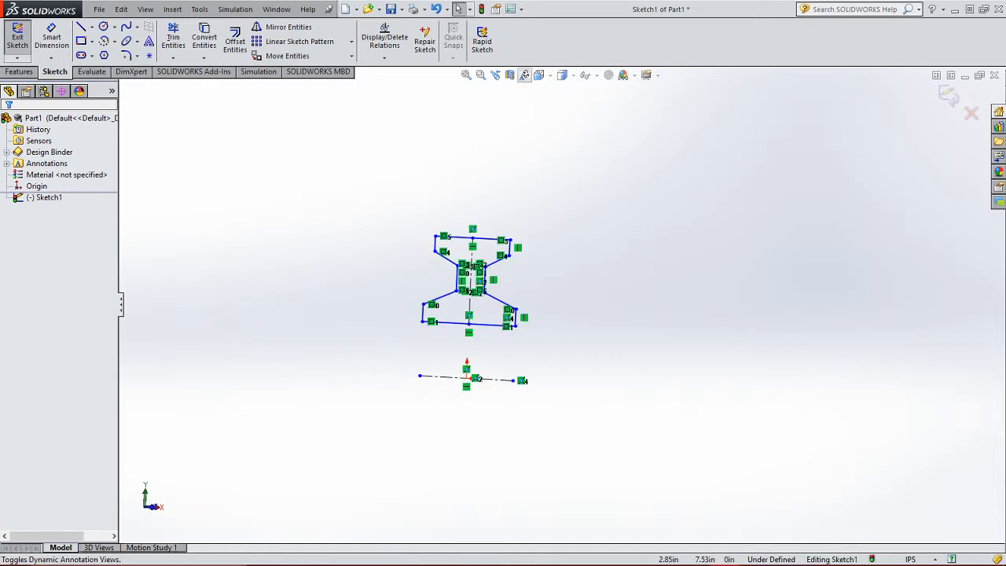
left_click(539, 74)
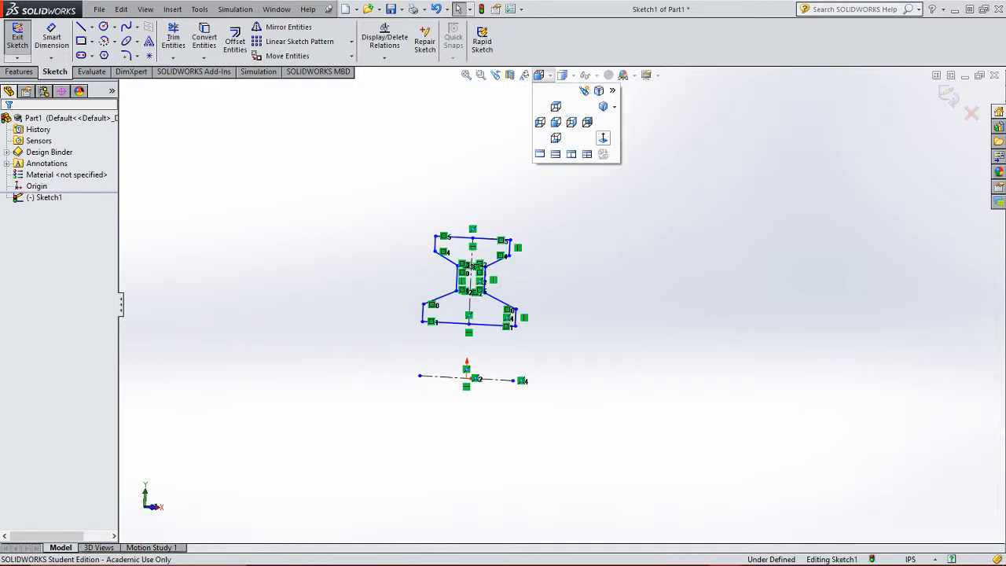
left_click(603, 137)
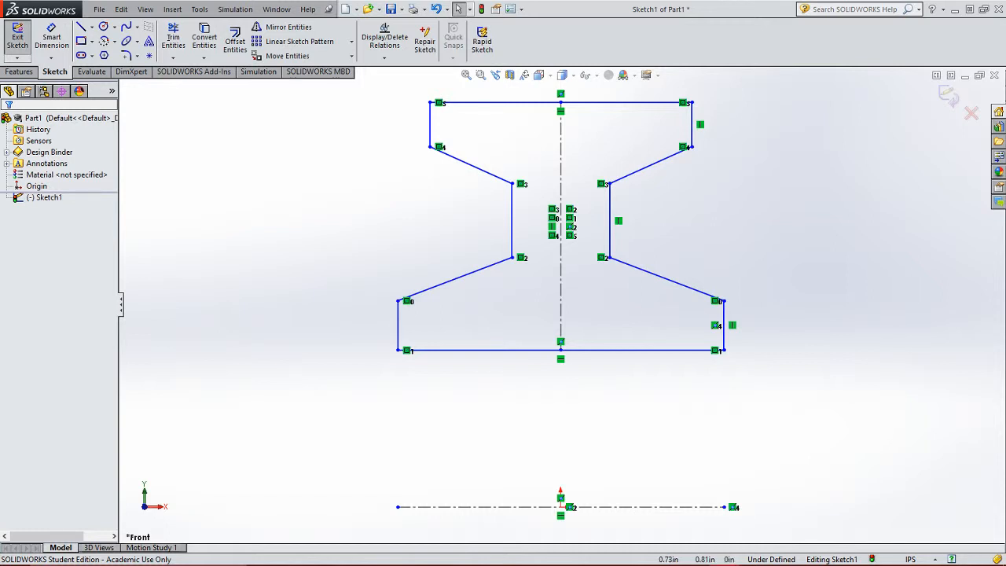
key("f")
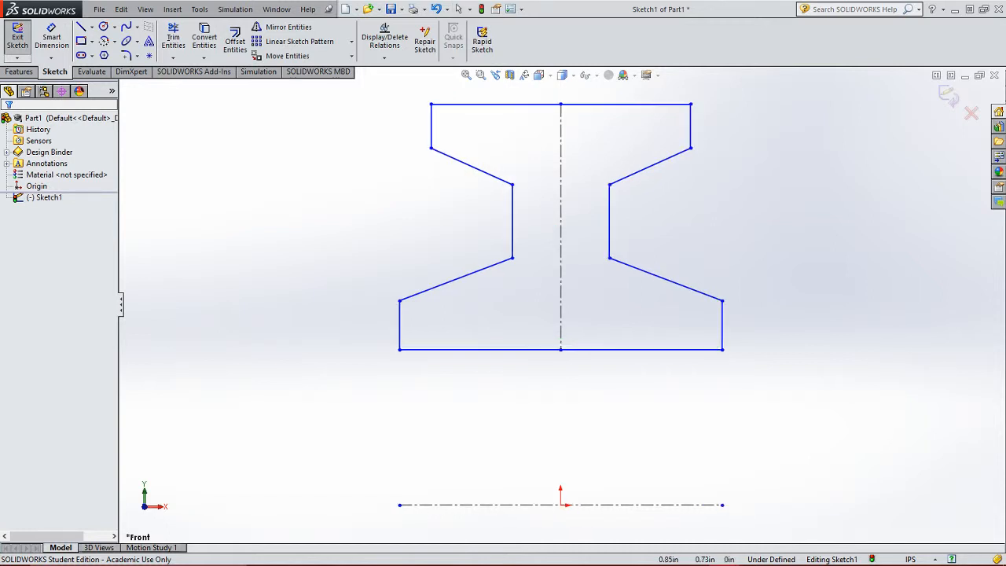
Dimension the profile's bottom line as a doubled (diametric) distance of 0.75 in about the horizontal construction line.
middle_click_drag(723, 366, 656, 326, "ctrl")
scroll(657, 325, "up", 4)
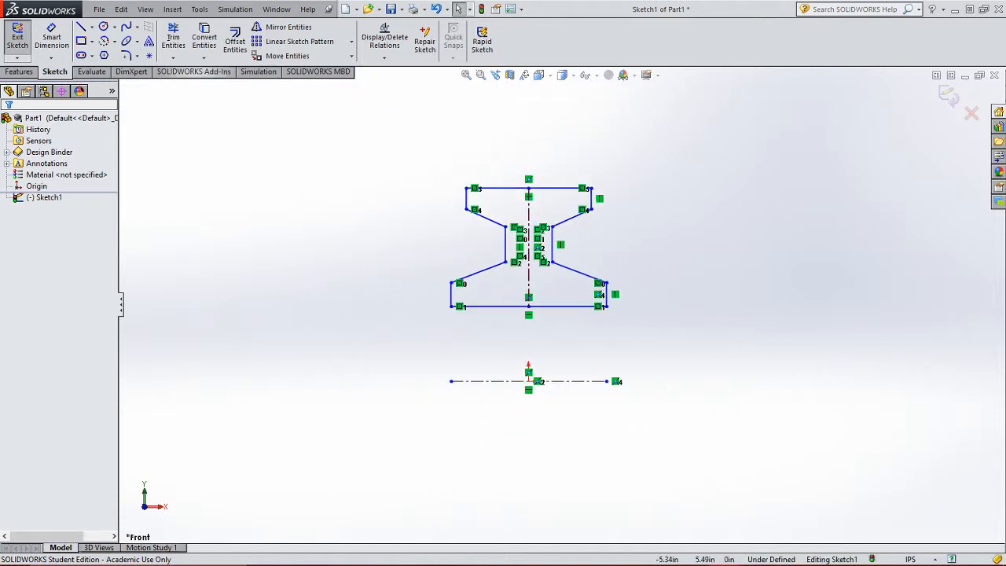
left_click(52, 39)
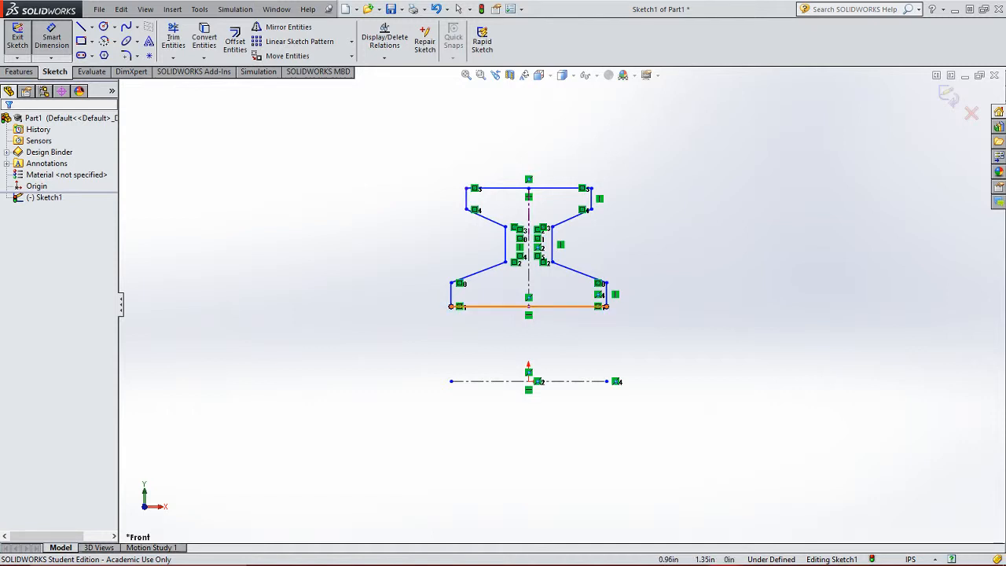
left_click(487, 306)
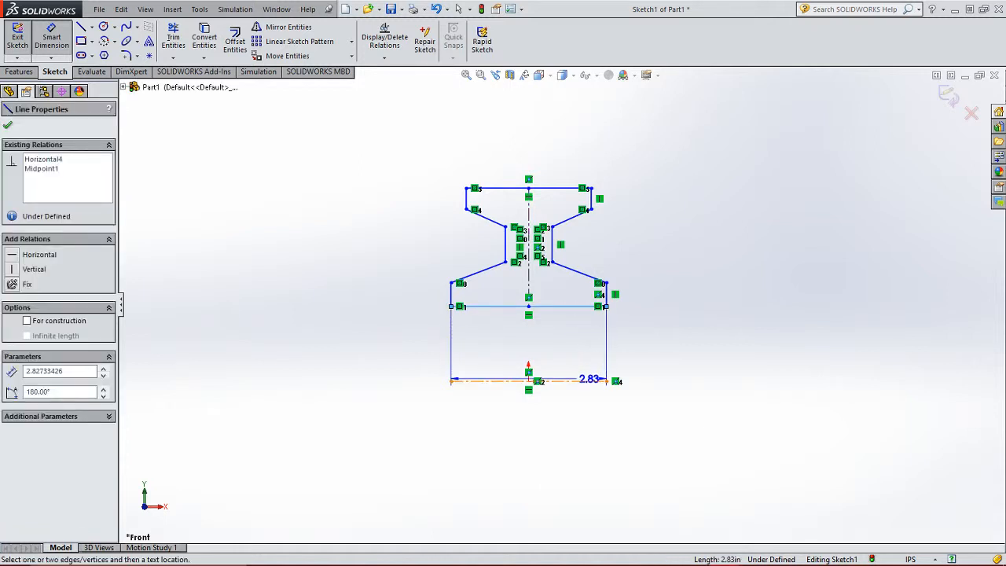
left_click(598, 381)
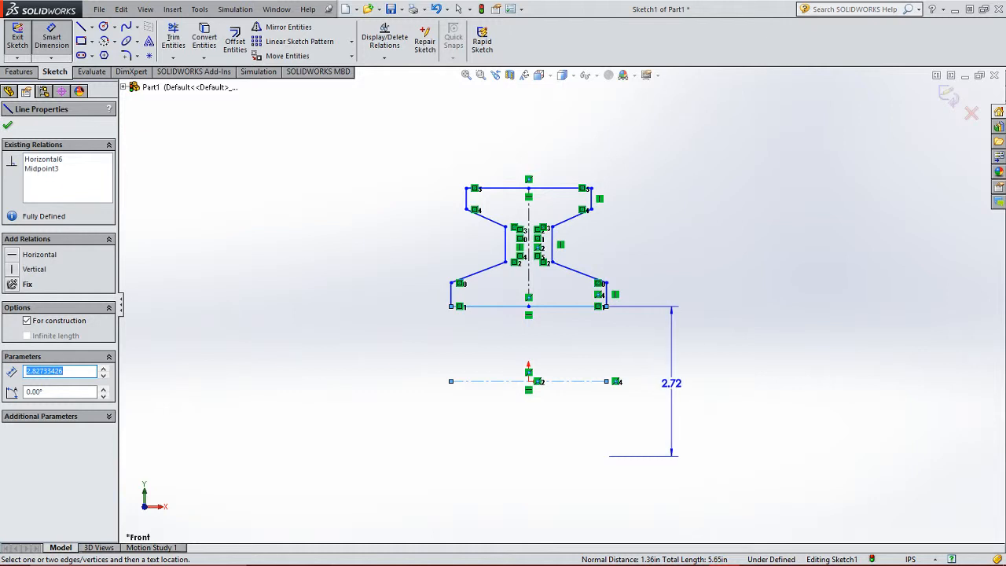
left_click(661, 384)
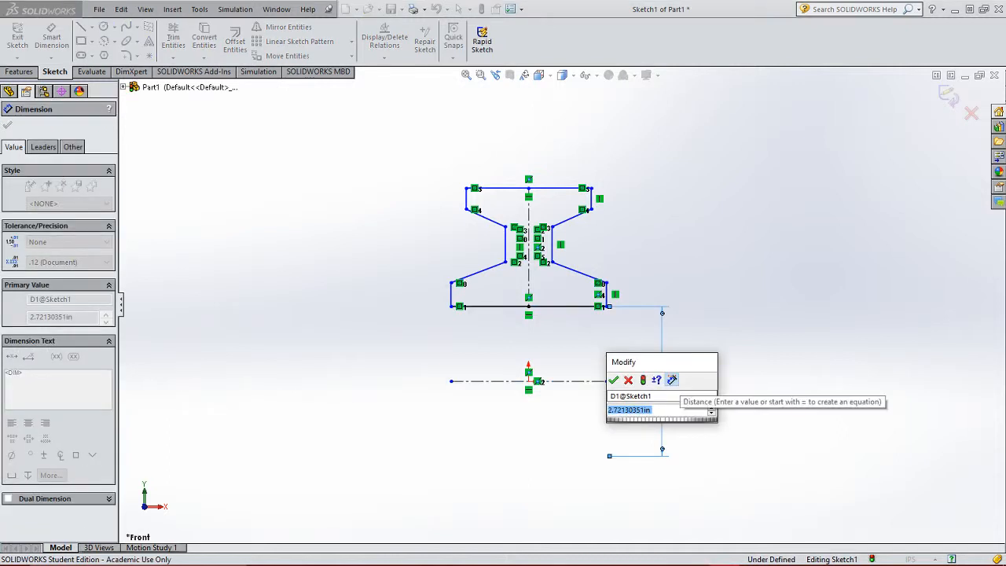
type(".75")
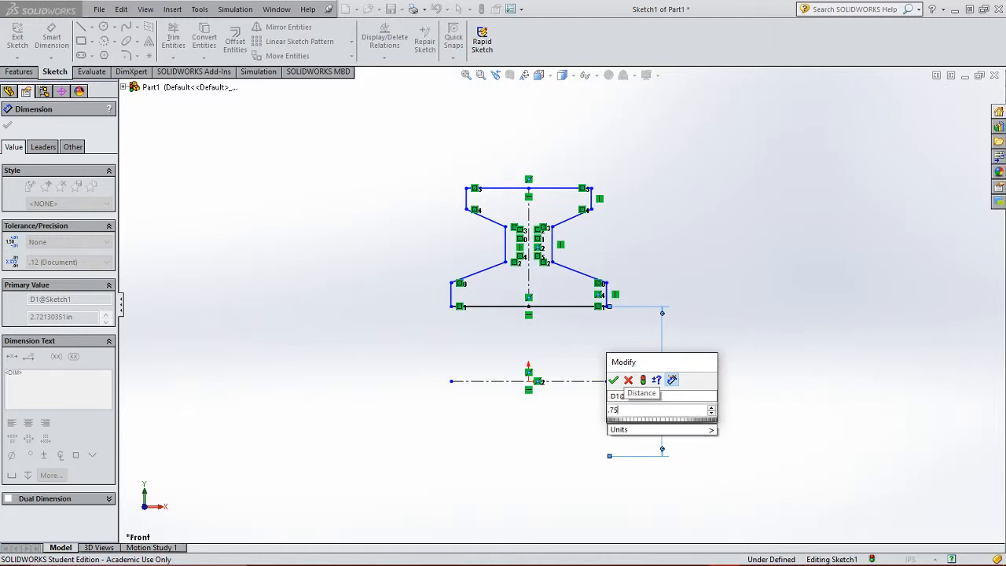
key("Return")
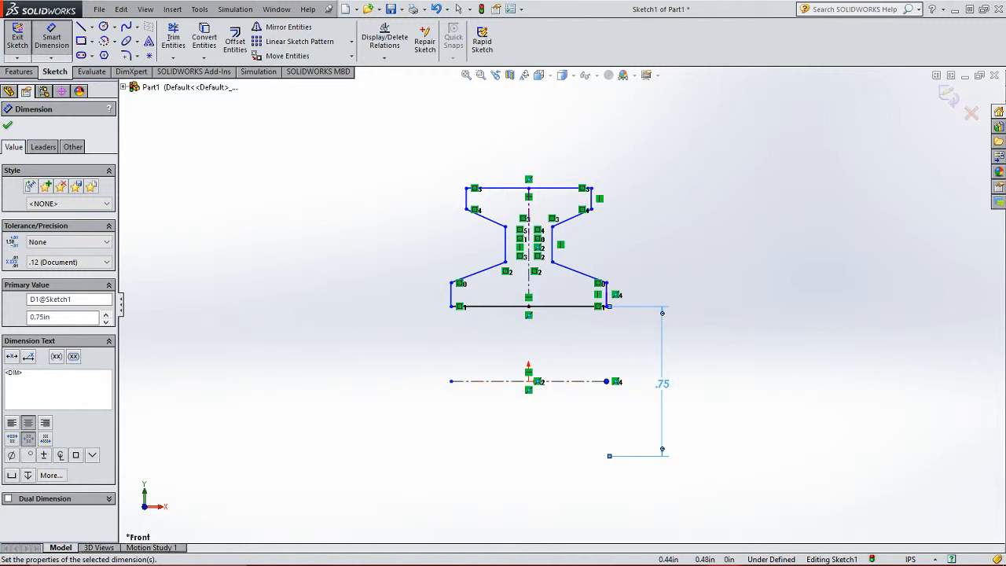
Add a 1.25 in diametric dimension from the upper end of the lower right vertical line to the horizontal construction line.
left_click(606, 282)
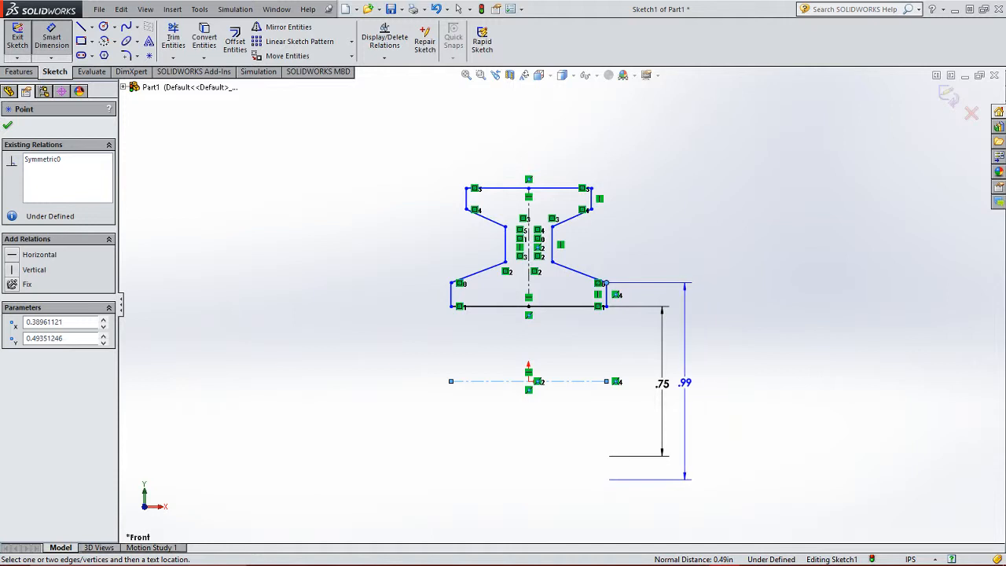
left_click(694, 383)
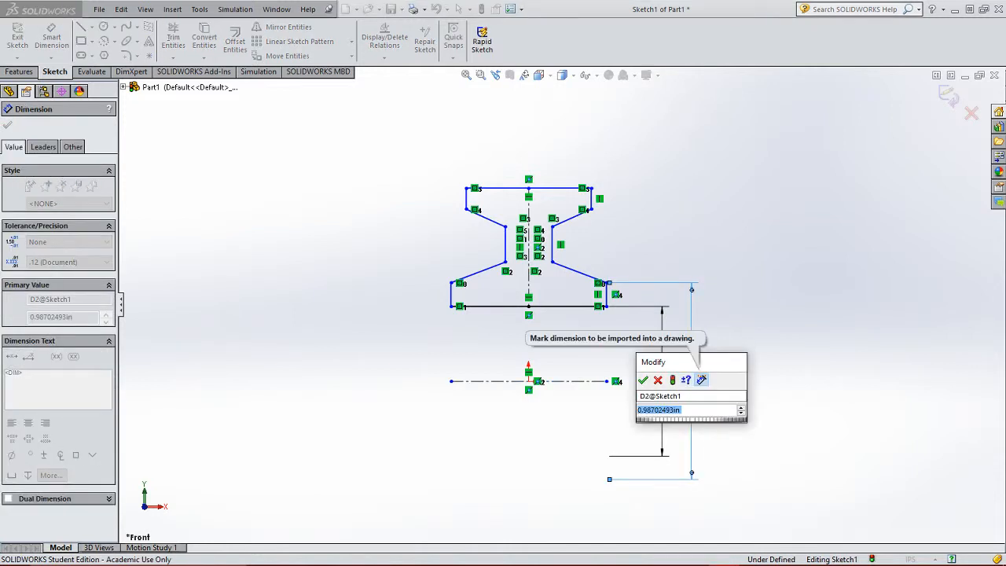
type("1.25")
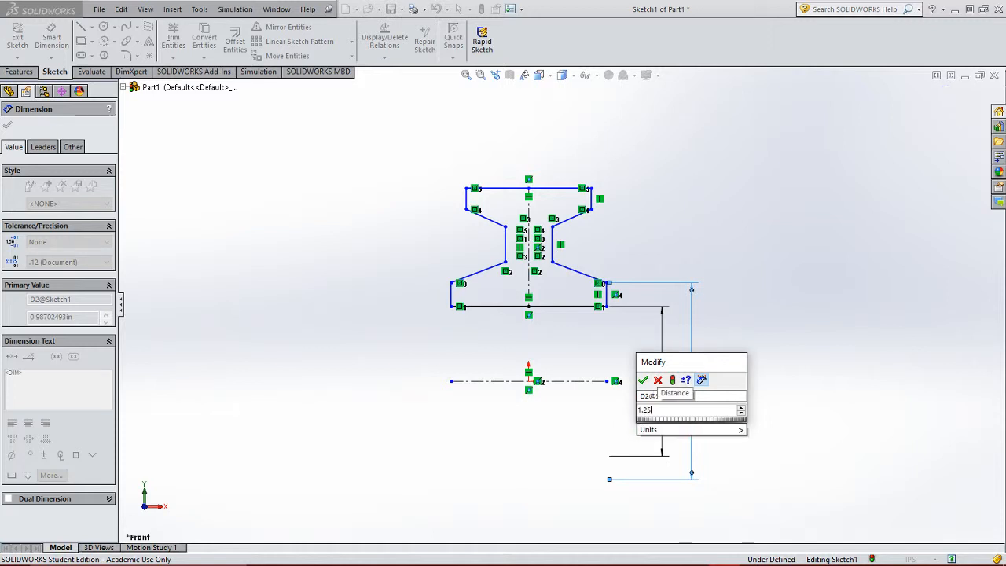
key("Return")
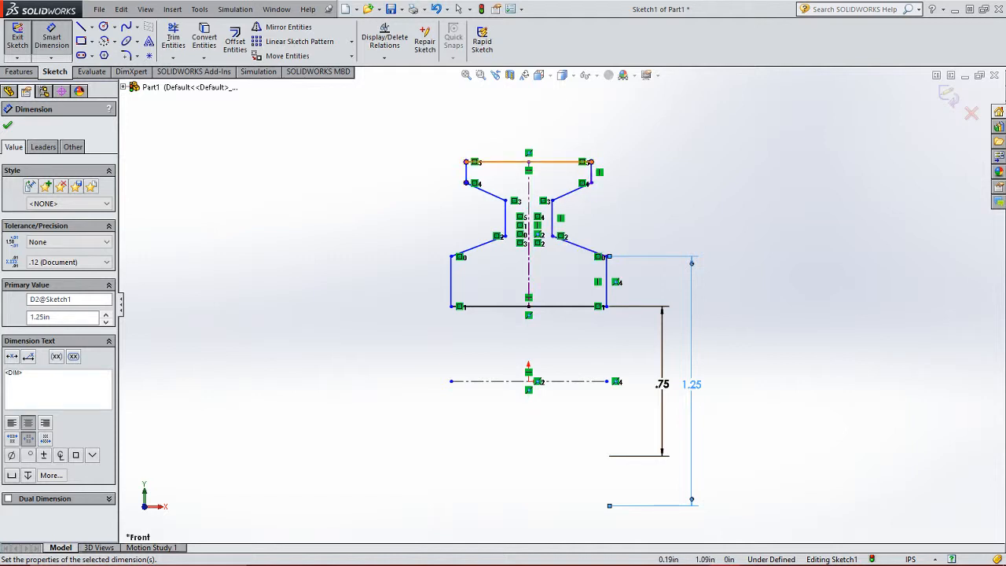
Dimension the profile's top line as a 4 in diameter about the horizontal construction line.
left_click(550, 162)
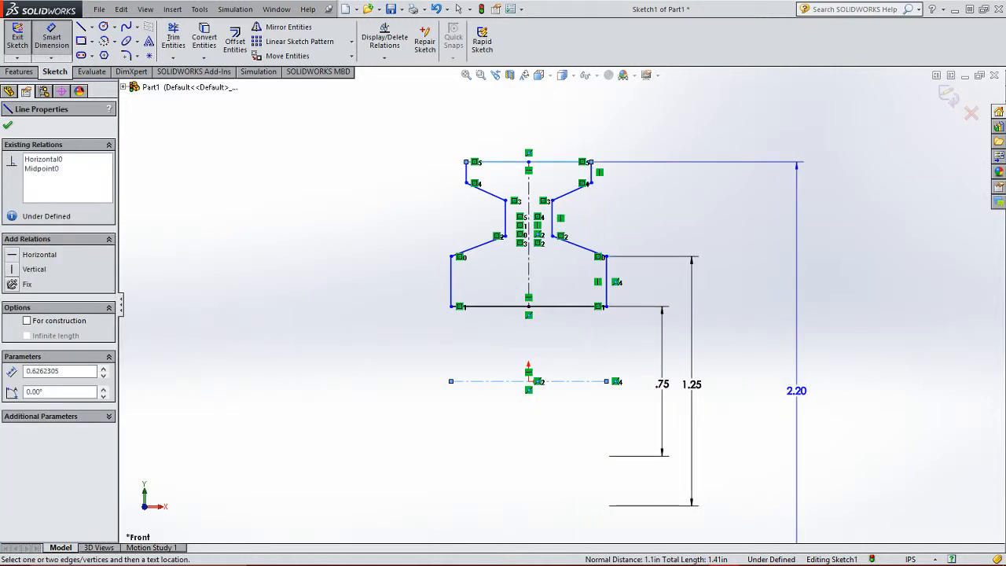
left_click(797, 390)
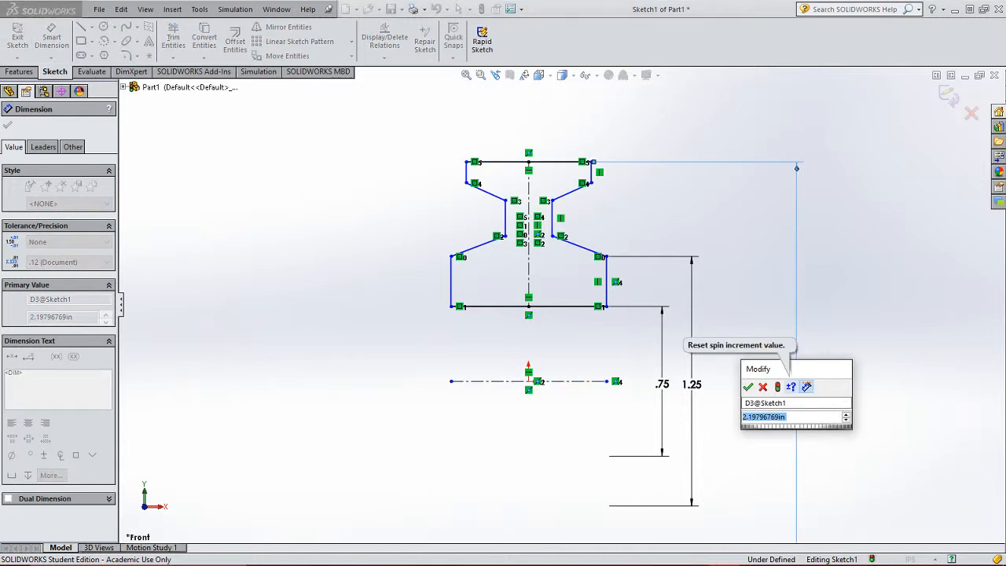
type("4")
key("Return")
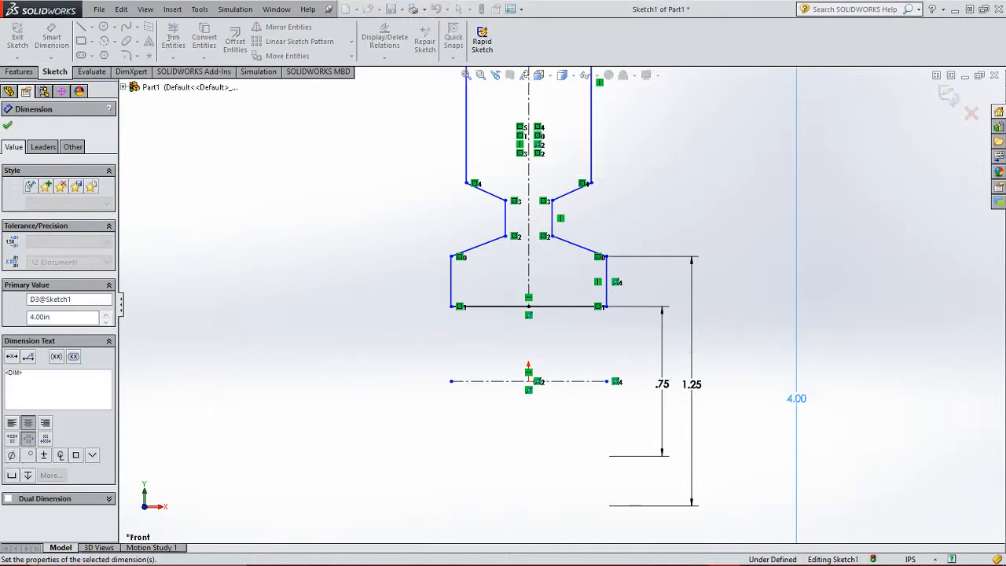
Add a 3.75 in diametric dimension from the lower end of the upper right vertical line to the horizontal construction line.
scroll(563, 304, "up", 1)
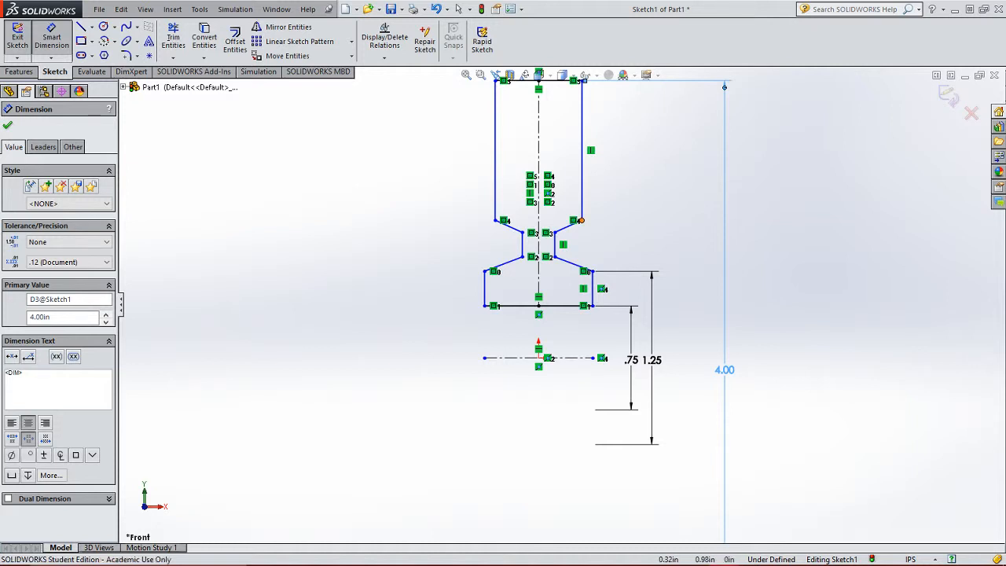
left_click(582, 220)
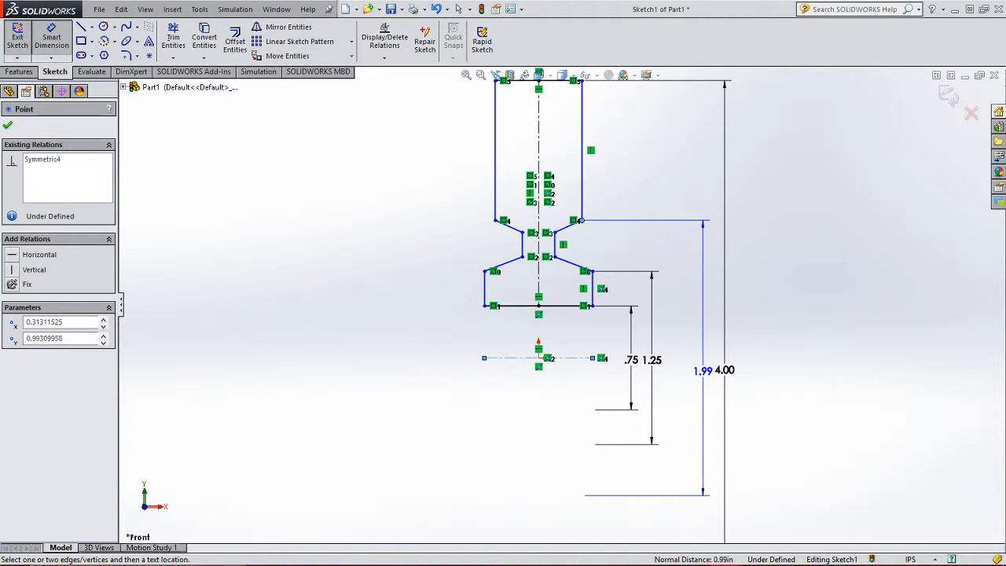
left_click(703, 370)
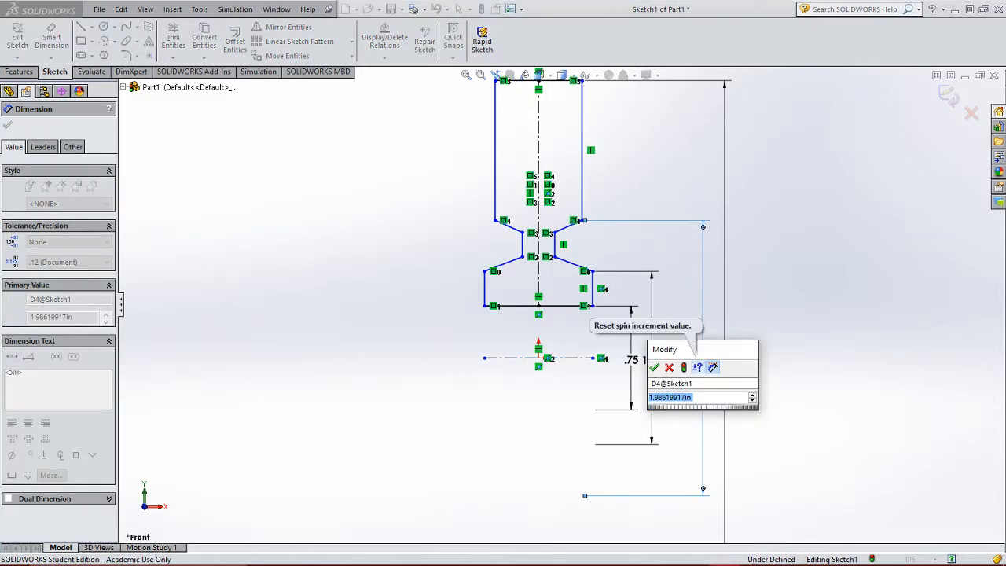
type("4")
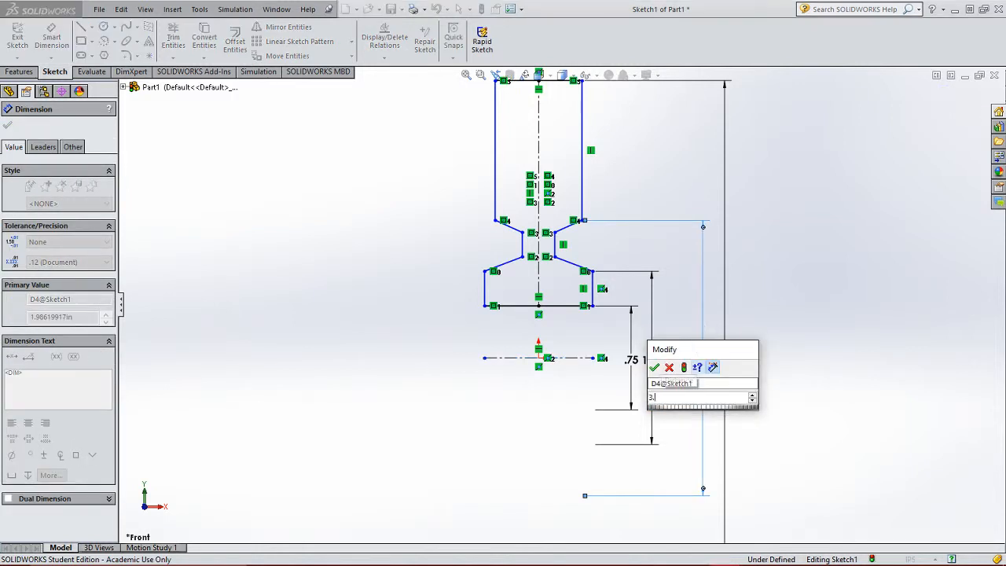
key("Return")
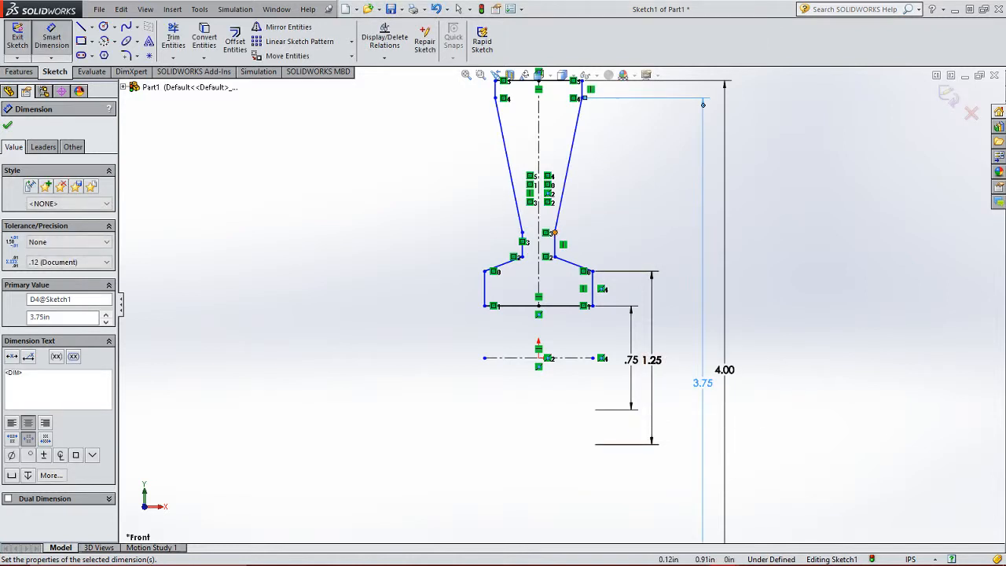
Add a 3.5 in diametric dimension from the upper end of the web's right line to the horizontal construction line.
left_click(554, 232)
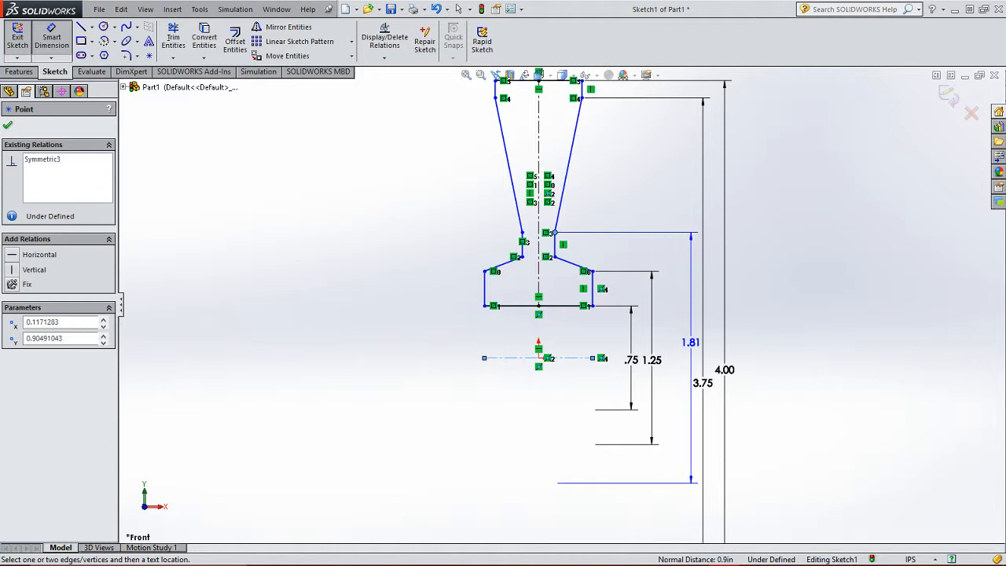
left_click(682, 373)
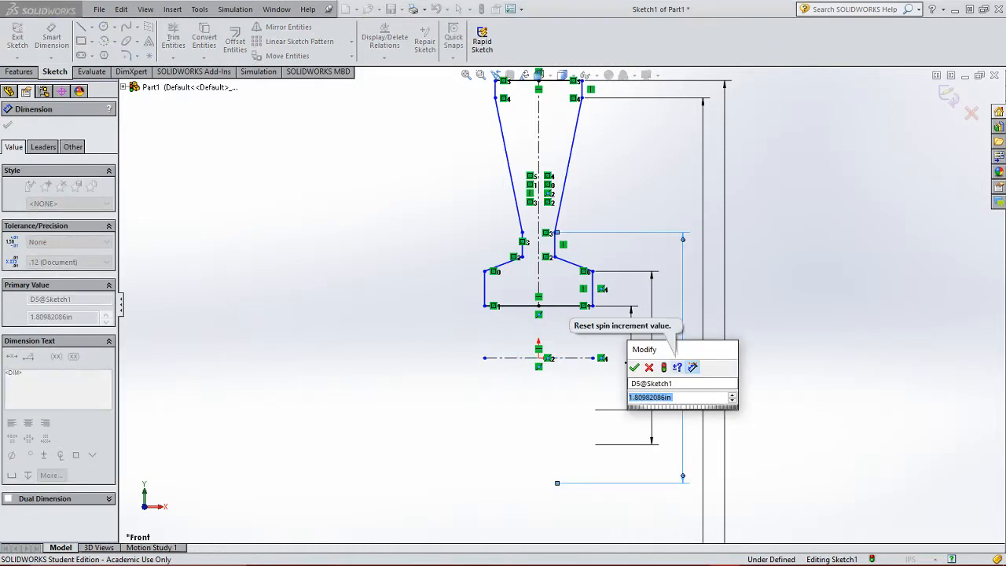
type("3.5")
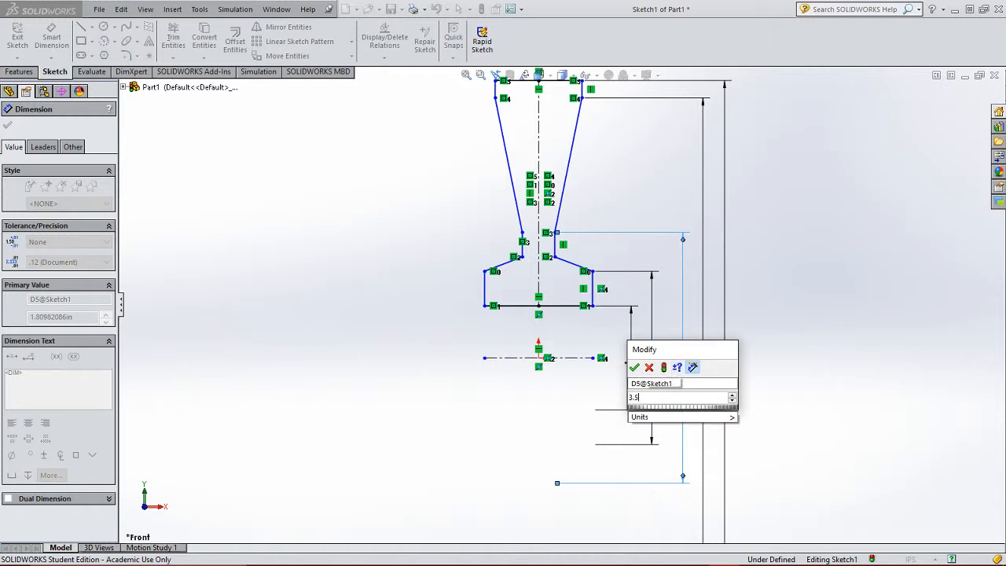
key("Return")
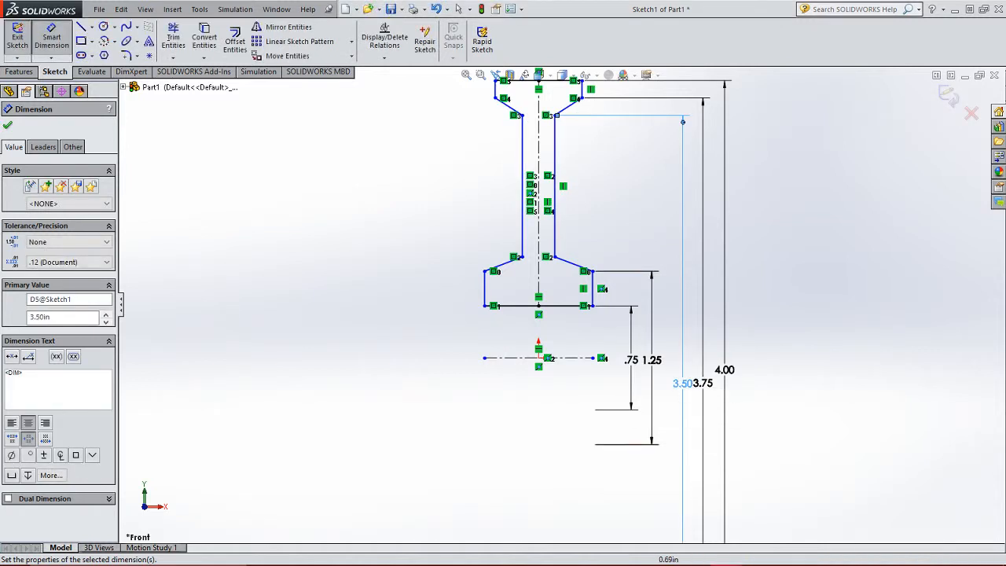
Add a 1.5 in diametric dimension from the lower end of the web's right line to the horizontal construction line.
left_click(554, 256)
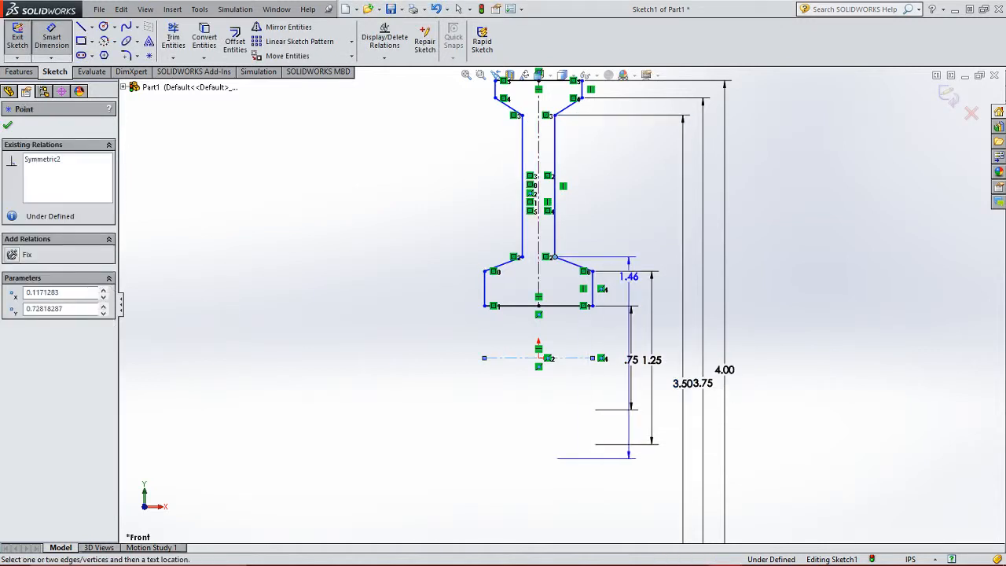
left_click(672, 359)
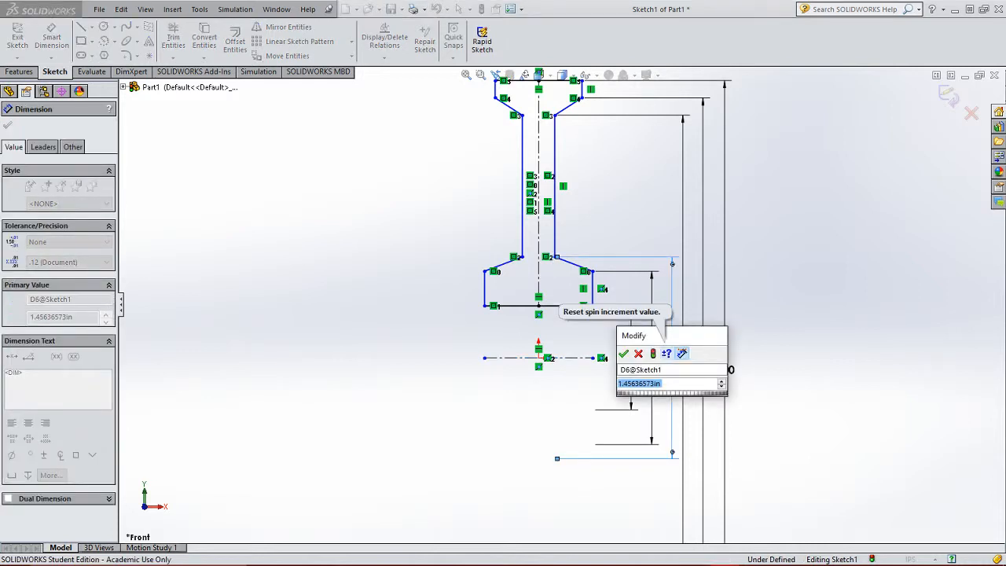
type("1.5")
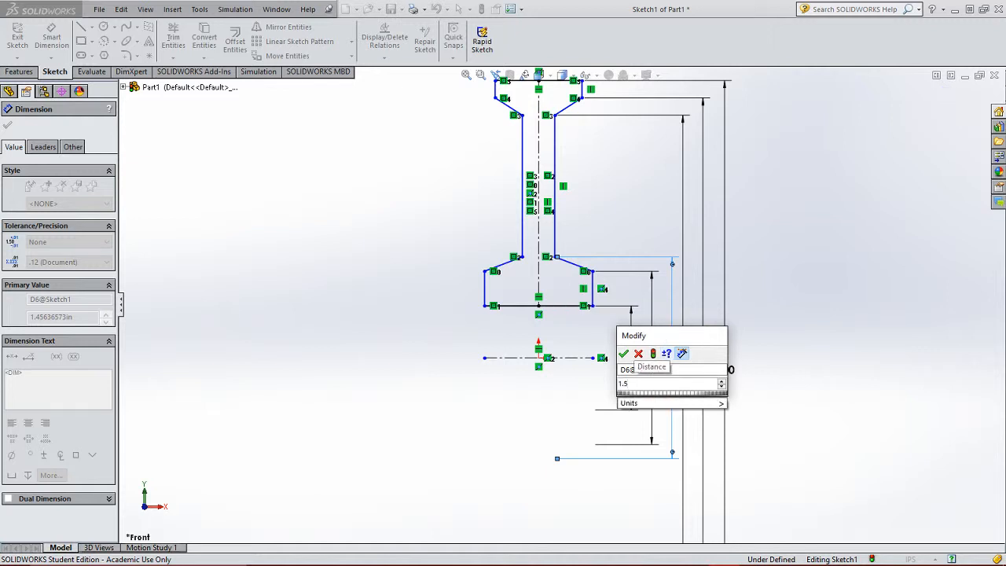
key("Return")
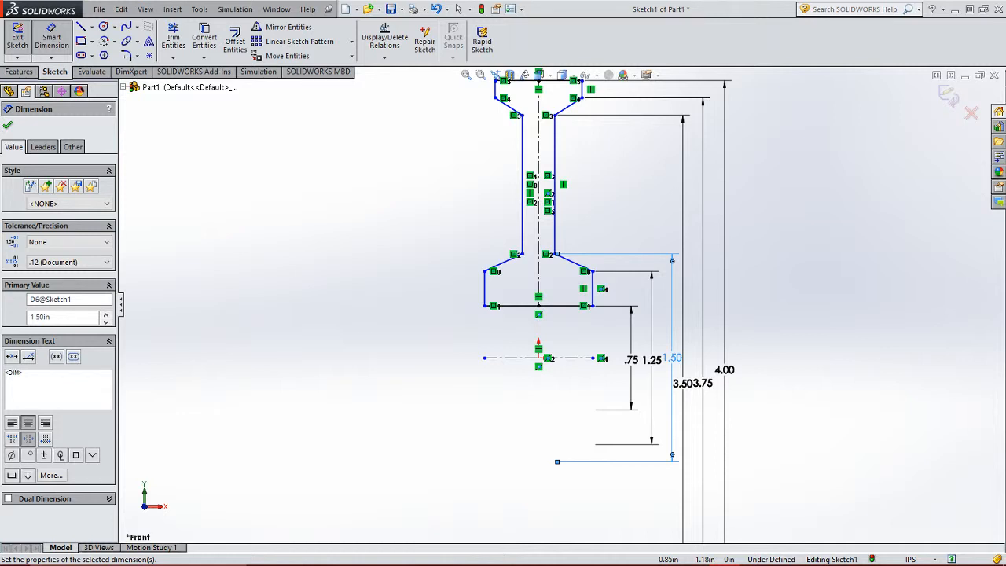
Dimension the width between the two upper vertical lines of the profile as 1 in.
scroll(664, 210, "up", 1)
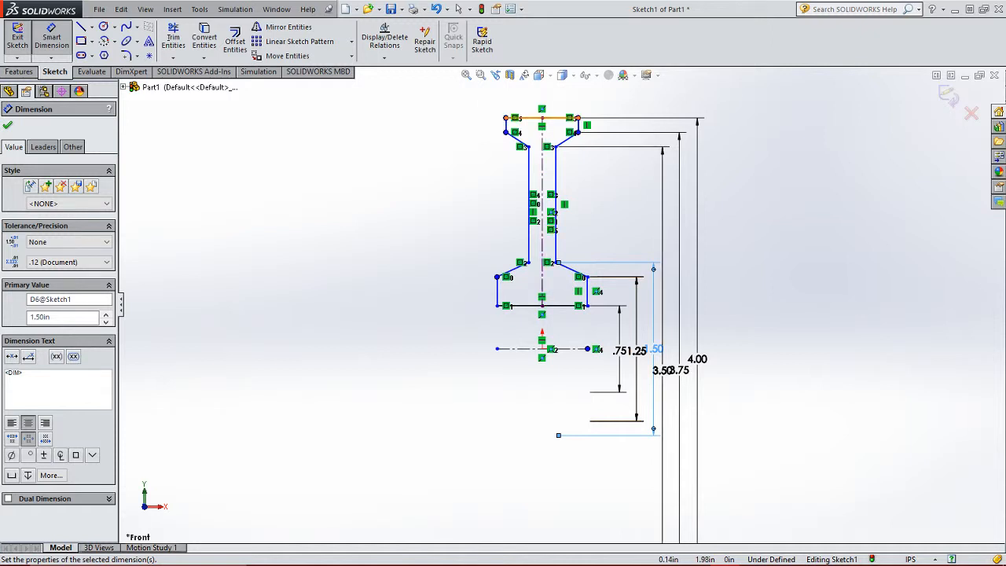
scroll(550, 118, "down", 3)
left_click(469, 158)
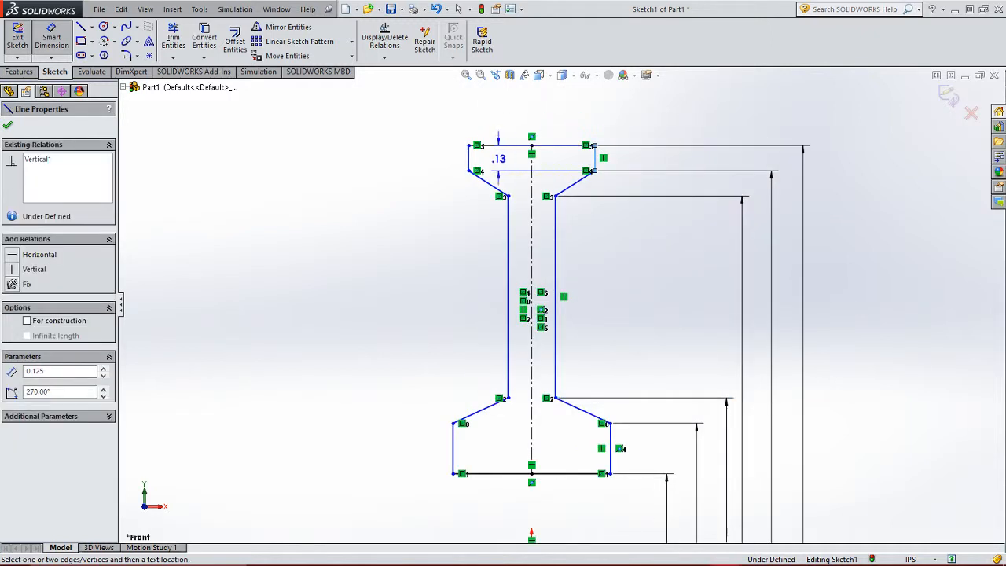
left_click(595, 159)
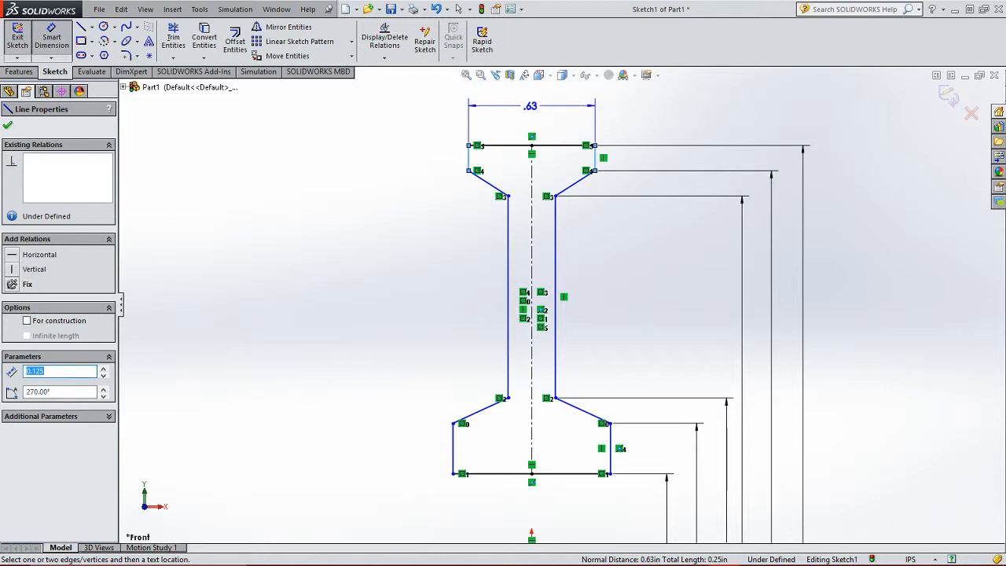
left_click(524, 105)
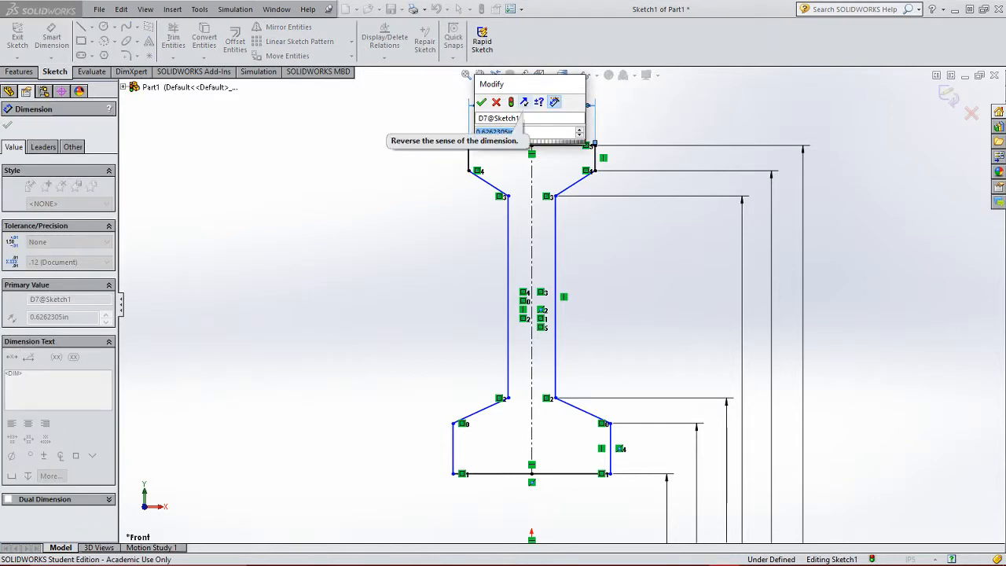
type("1")
key("Return")
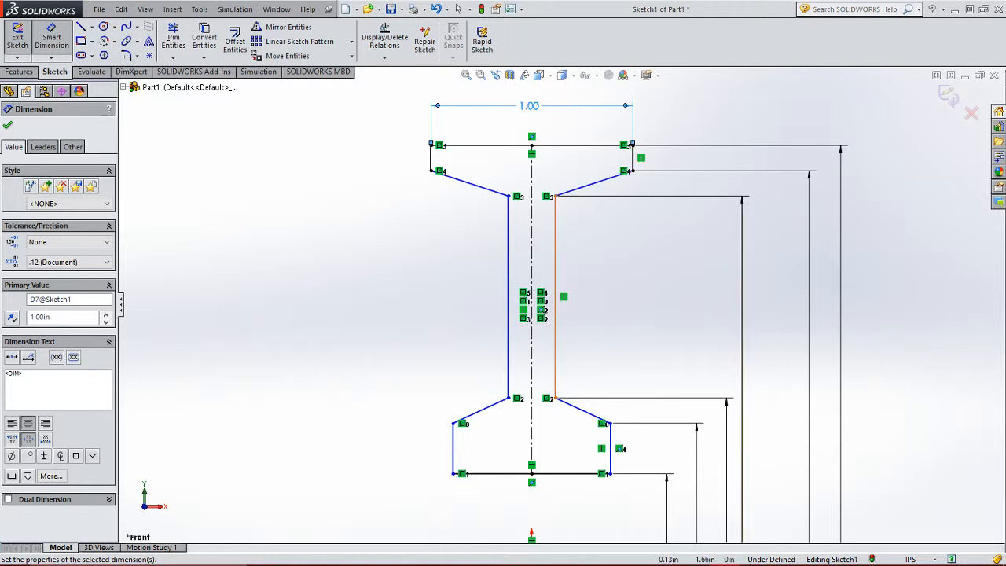
Dimension the width between the web's two vertical lines as 0.25 in.
left_click(555, 299)
left_click(509, 235)
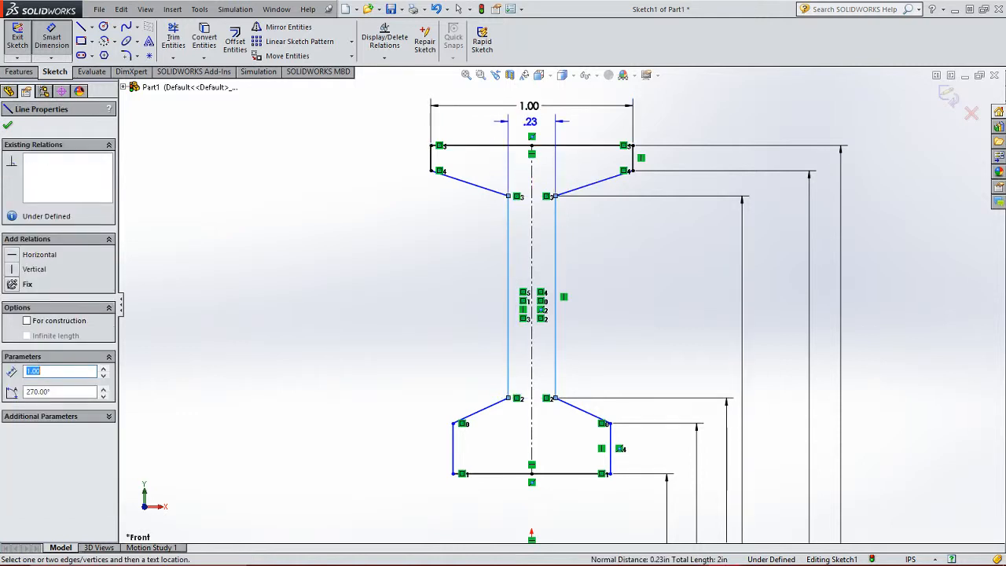
left_click(530, 122)
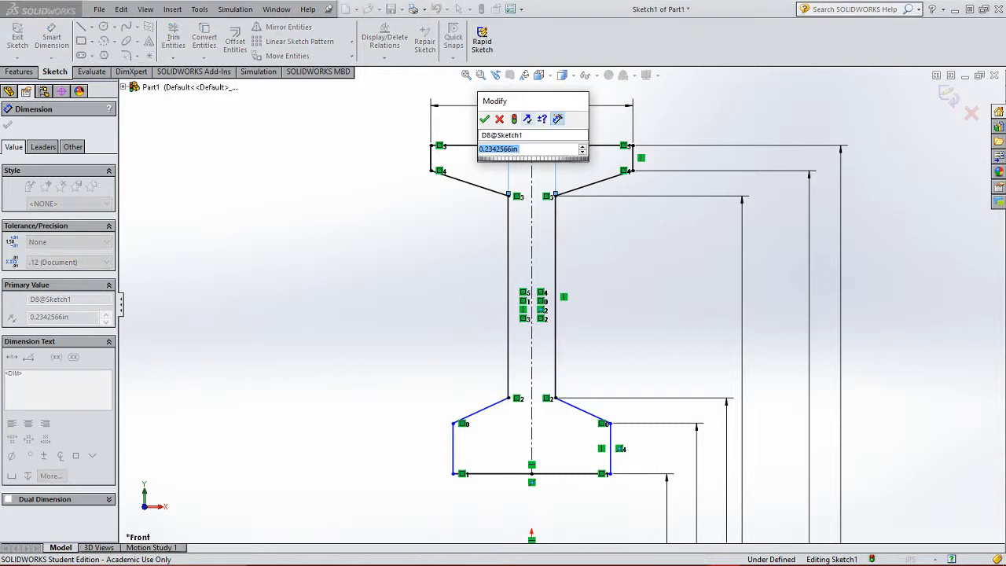
type(".20")
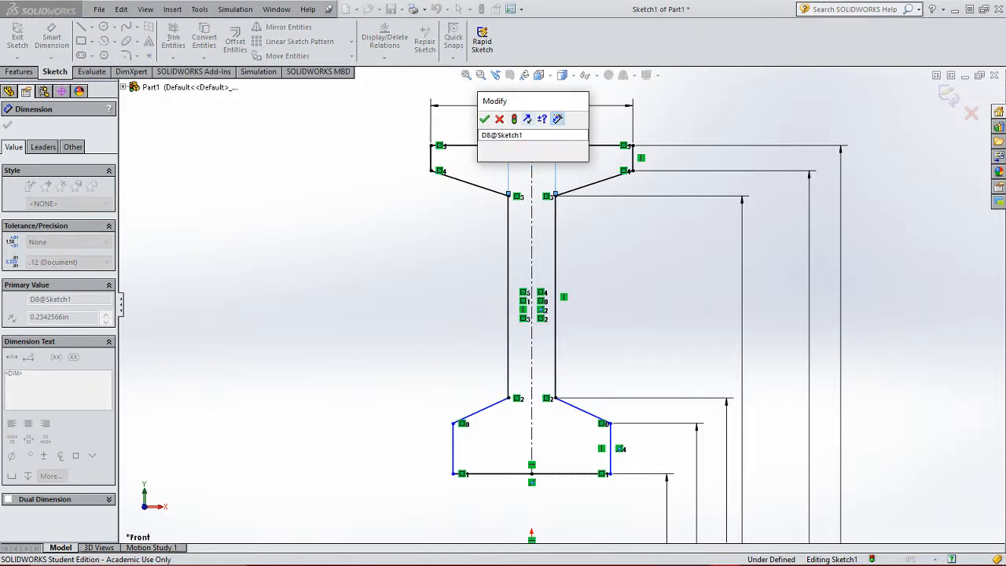
key("Return")
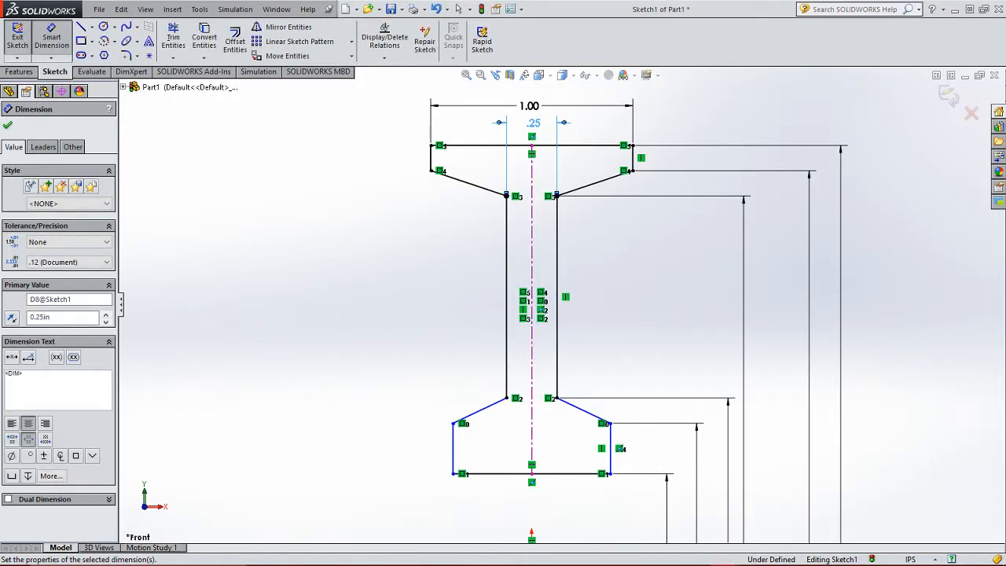
Dimension the width between the two lower vertical lines of the profile as 1.5 in.
left_click(611, 448)
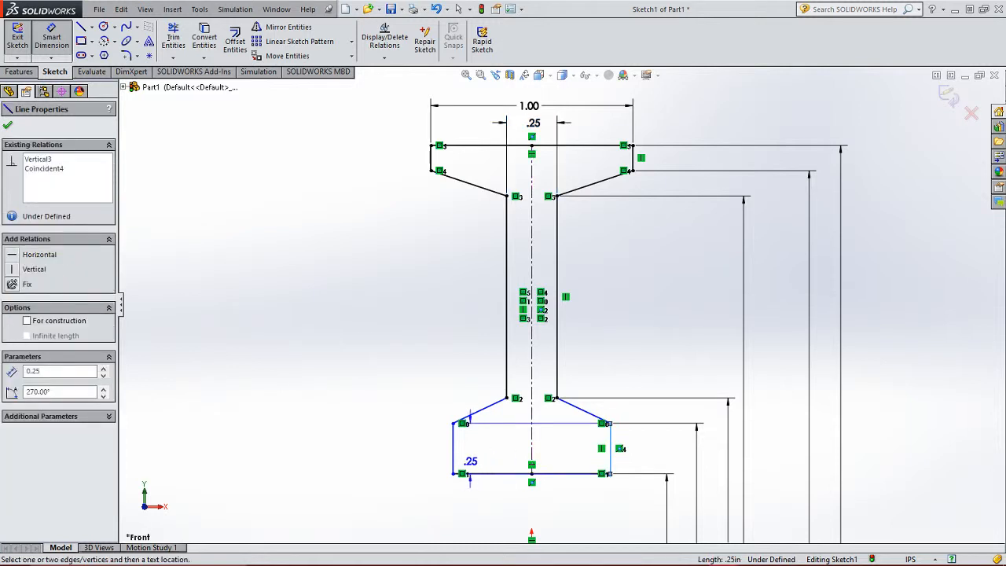
scroll(543, 437, "up", 2)
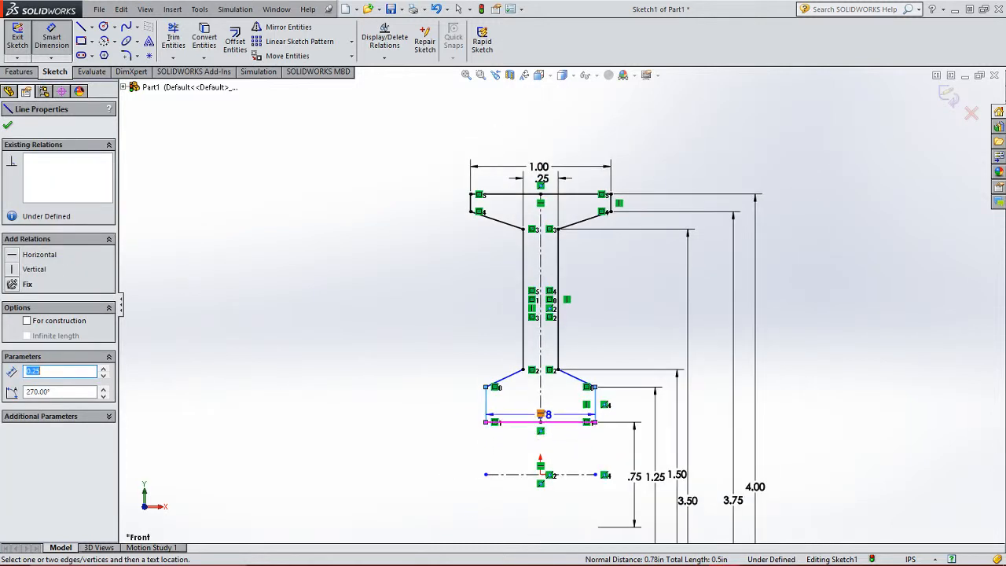
middle_click_drag(541, 414, 538, 409)
left_click(544, 444)
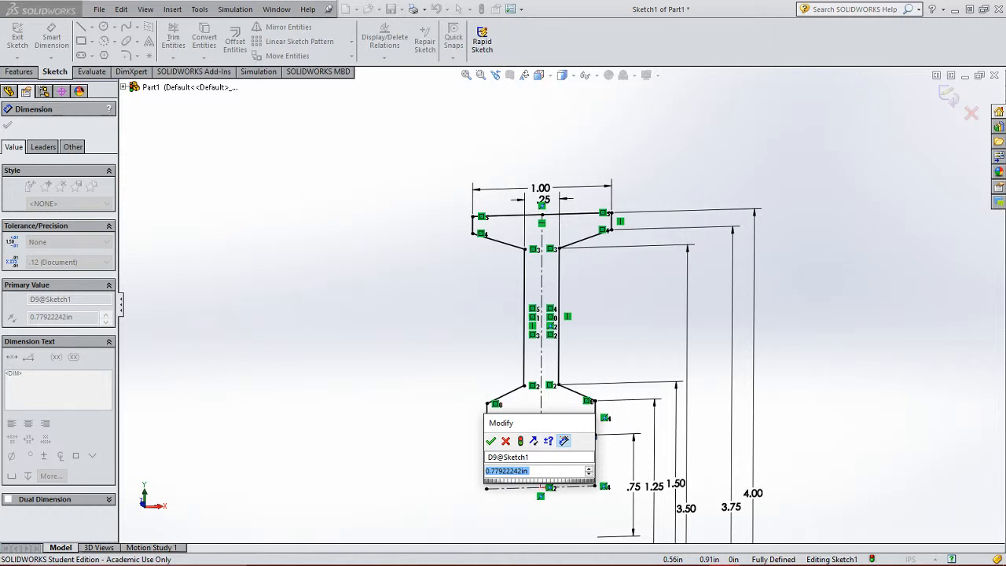
type("1.5")
key("Return")
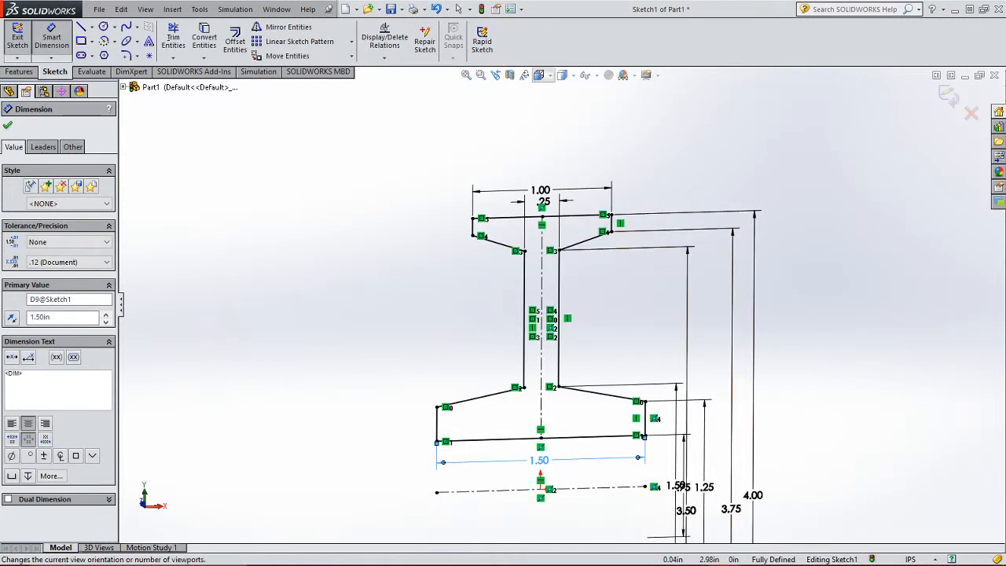
left_click(538, 75)
left_click(603, 137)
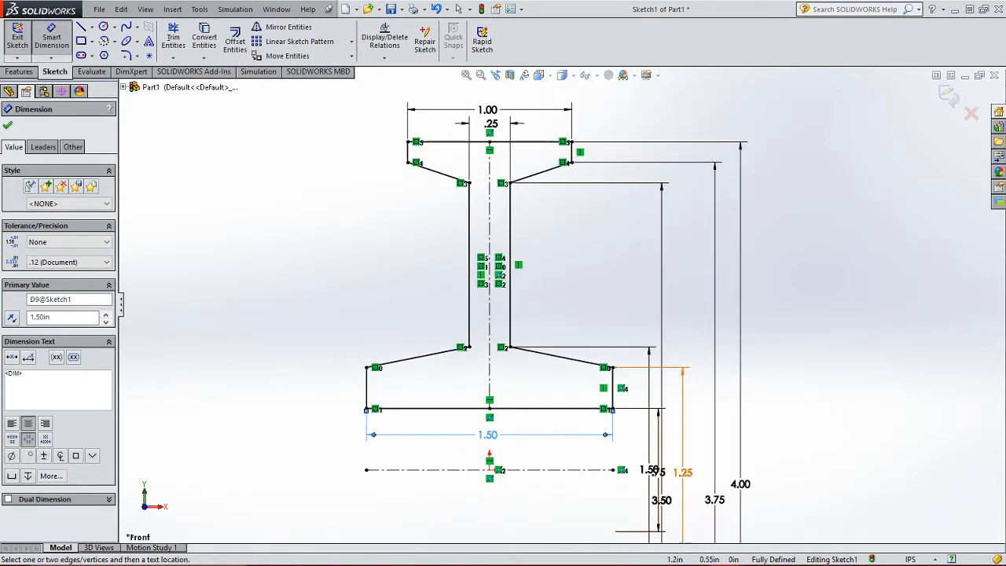
key("Escape")
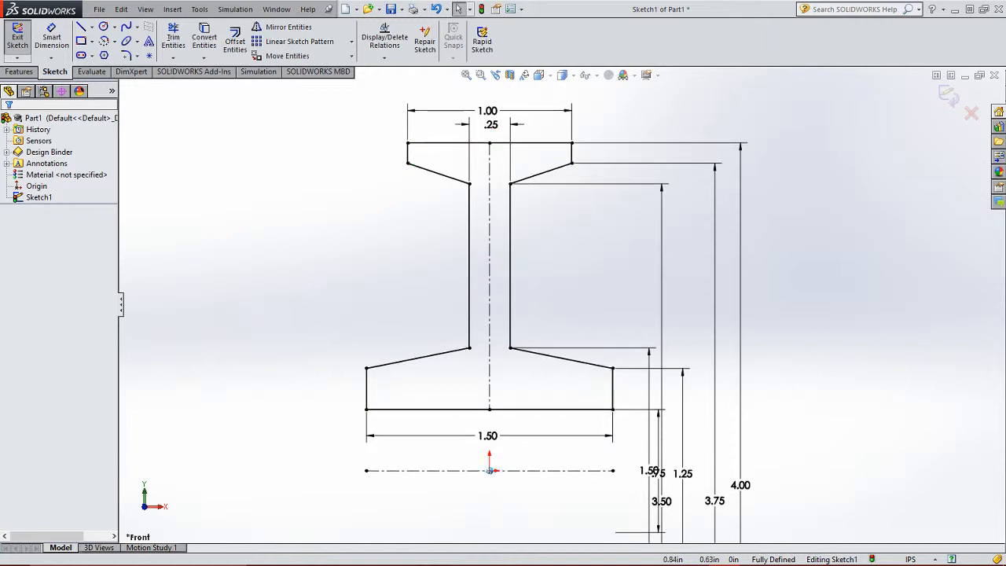
Exit the sketch and set up a Revolved Boss/Base of the profile about the horizontal construction line.
middle_click_drag(627, 367, 627, 369, "ctrl")
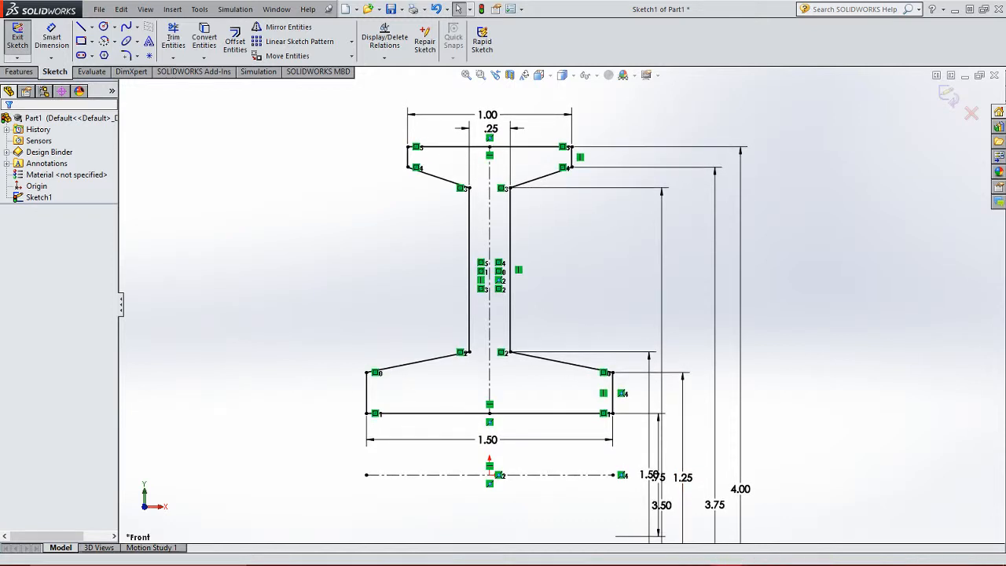
scroll(625, 275, "up", 1)
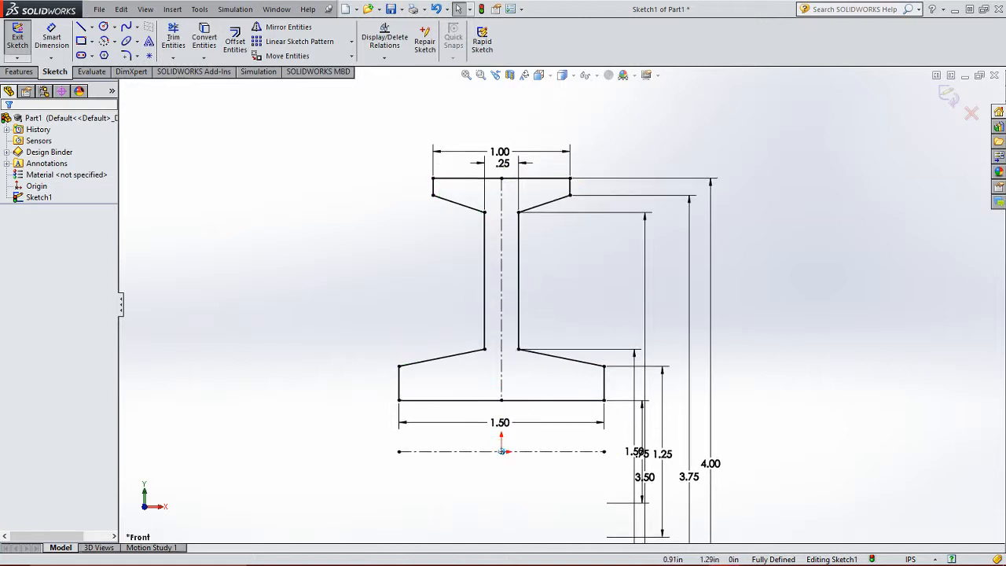
middle_click_drag(646, 279, 643, 288, "ctrl")
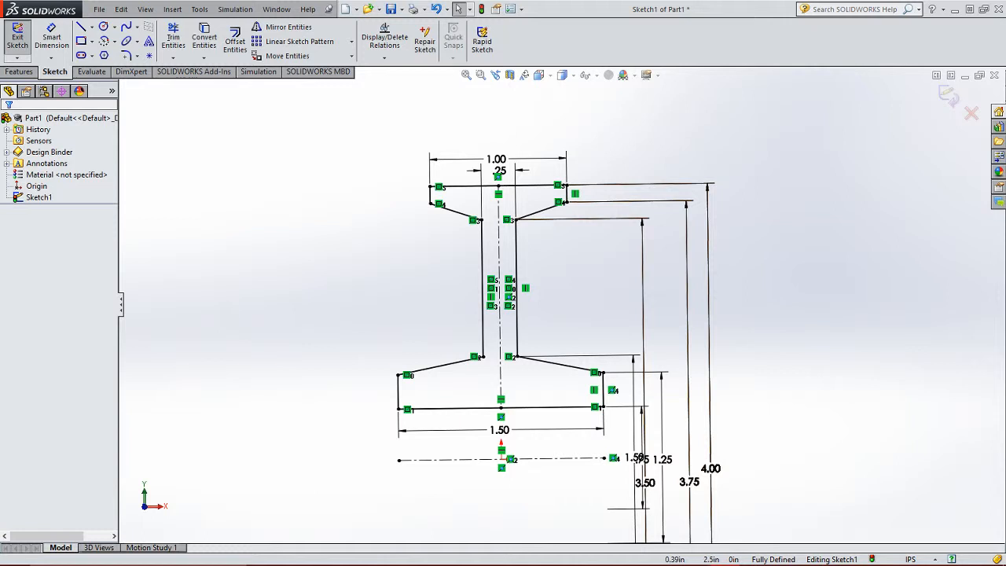
left_click(948, 95)
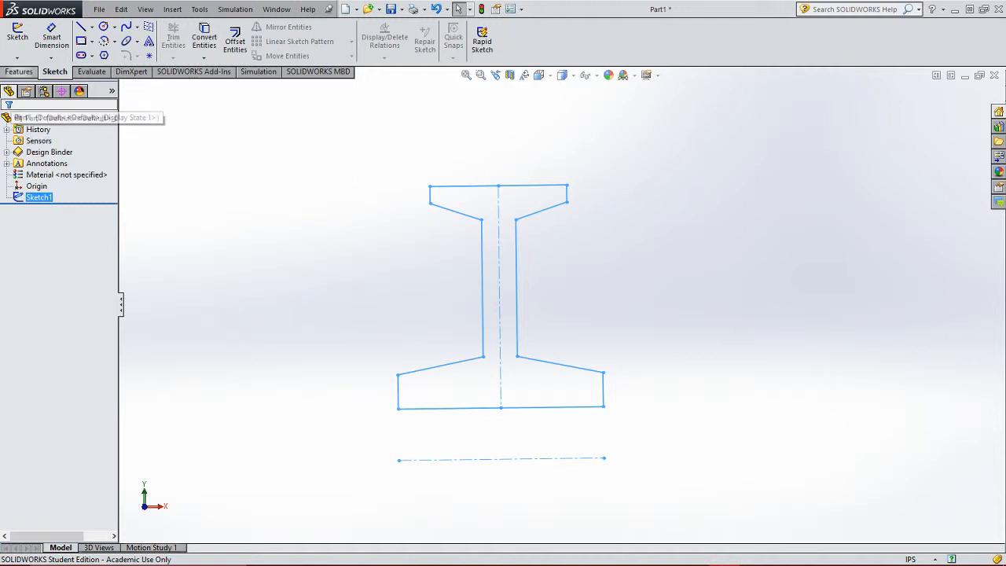
left_click(19, 72)
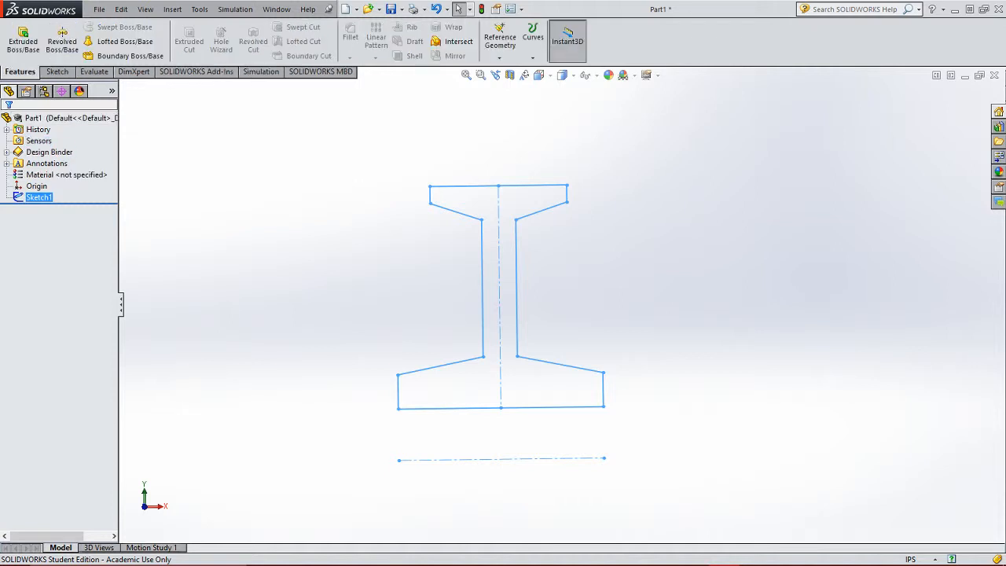
left_click(63, 41)
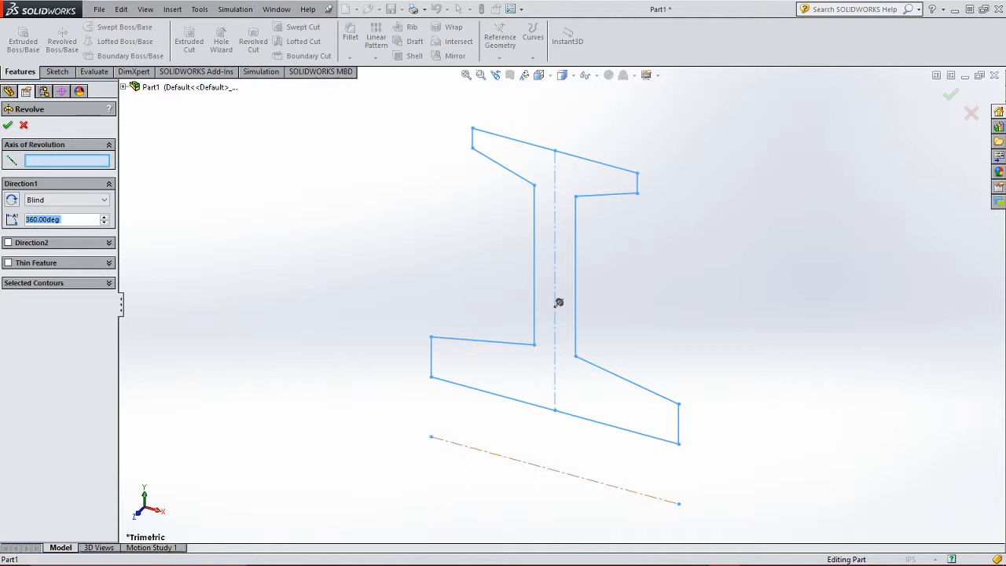
left_click(555, 470)
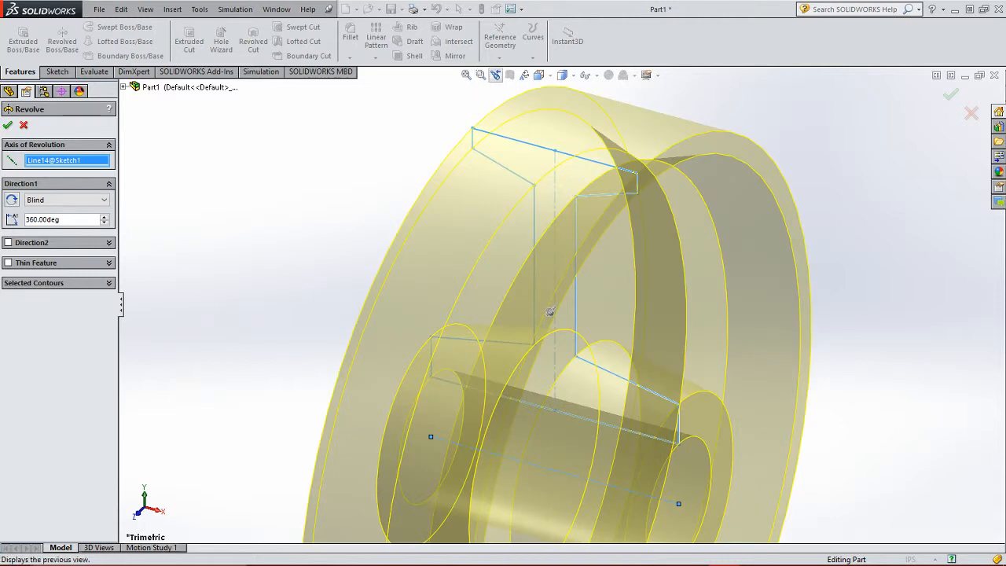
left_click(466, 75)
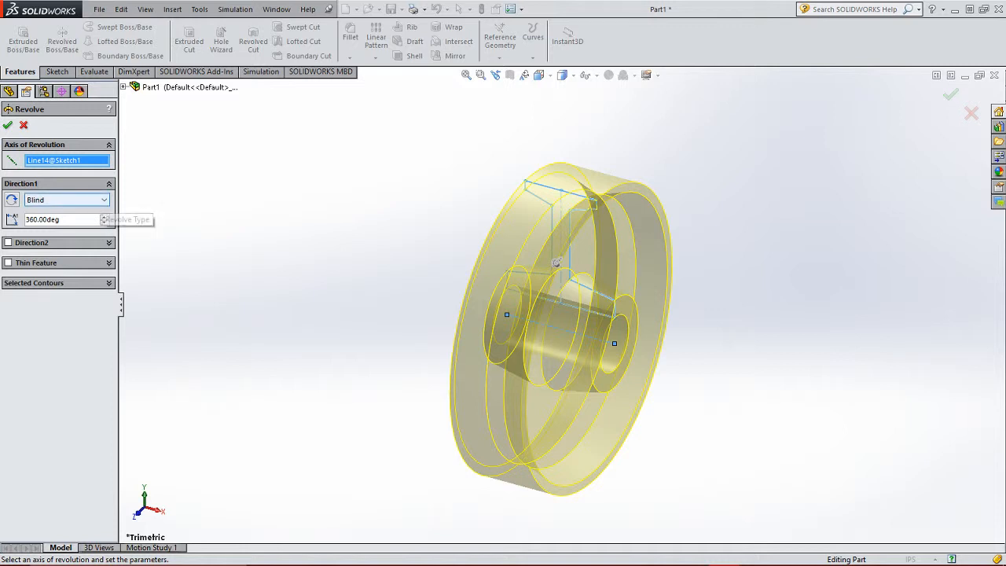
Set the revolve type to Mid Plane with an angle of 180 degrees.
left_click(94, 201)
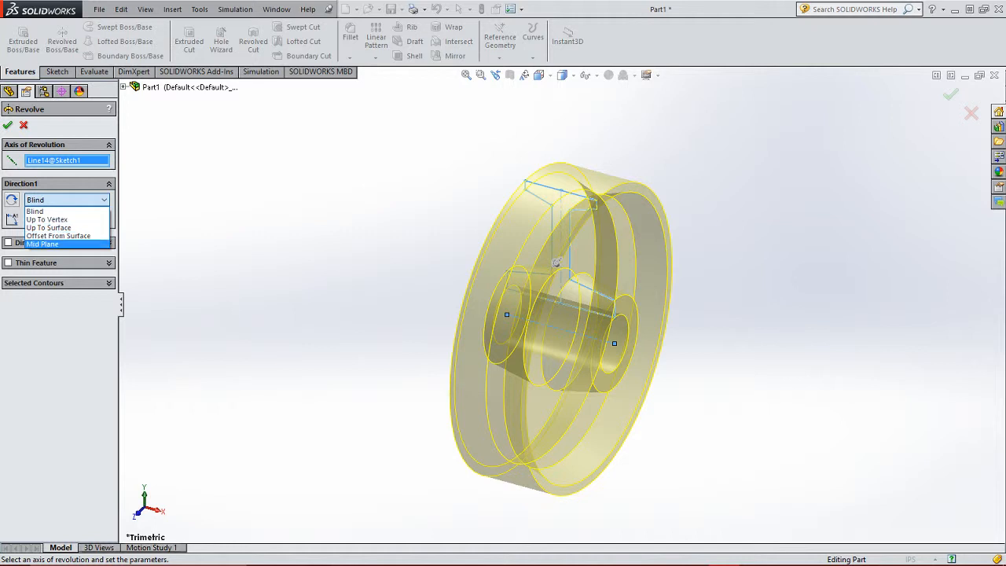
left_click(43, 244)
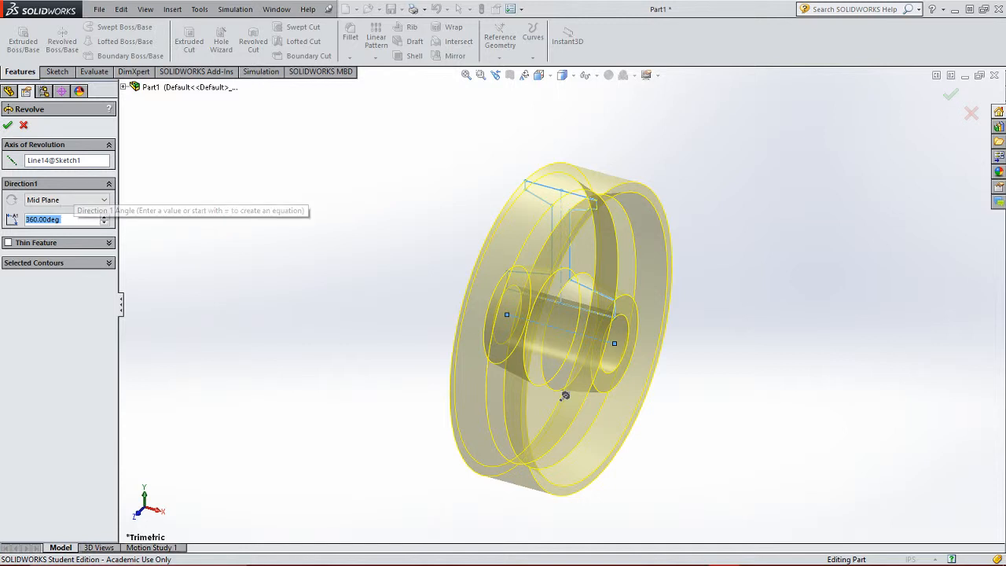
type("180")
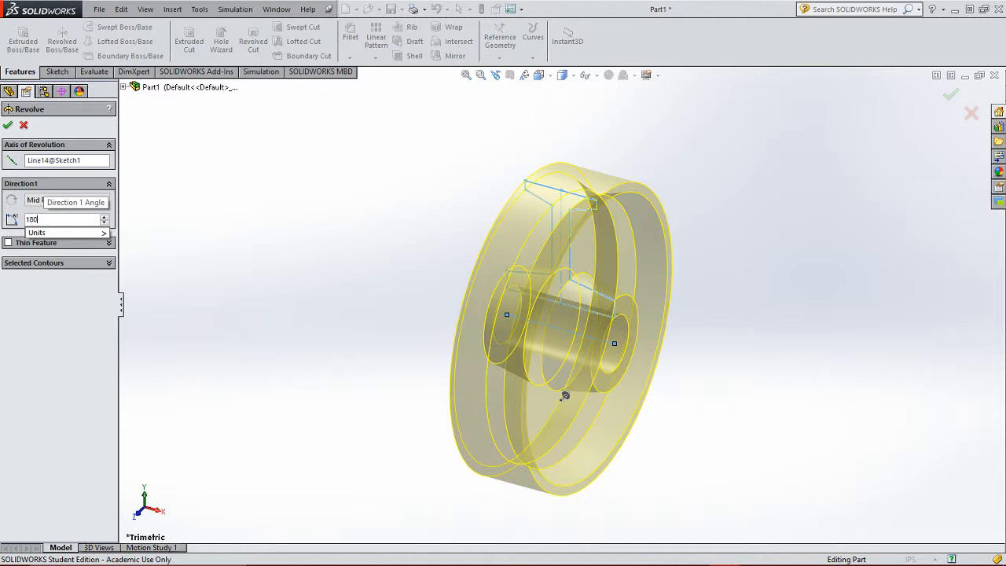
key("Return")
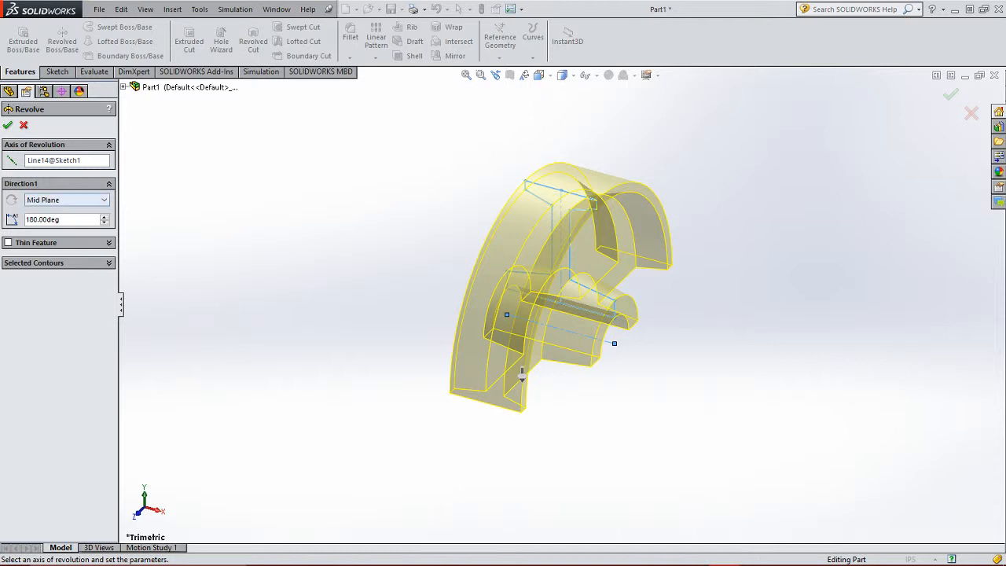
Switch the revolve type to Blind and reverse the direction of the revolve.
left_click(67, 200)
left_click(522, 375)
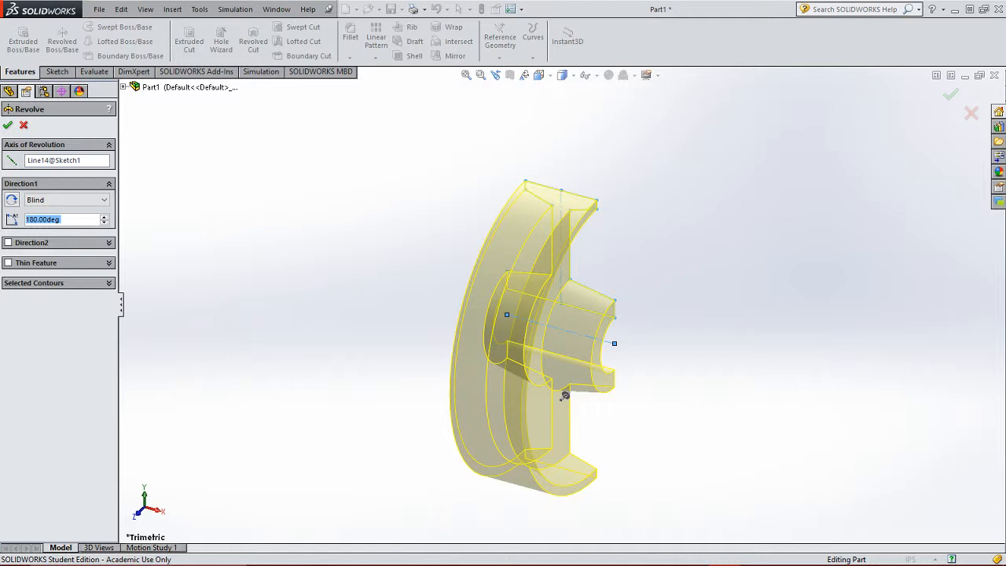
left_click(565, 395)
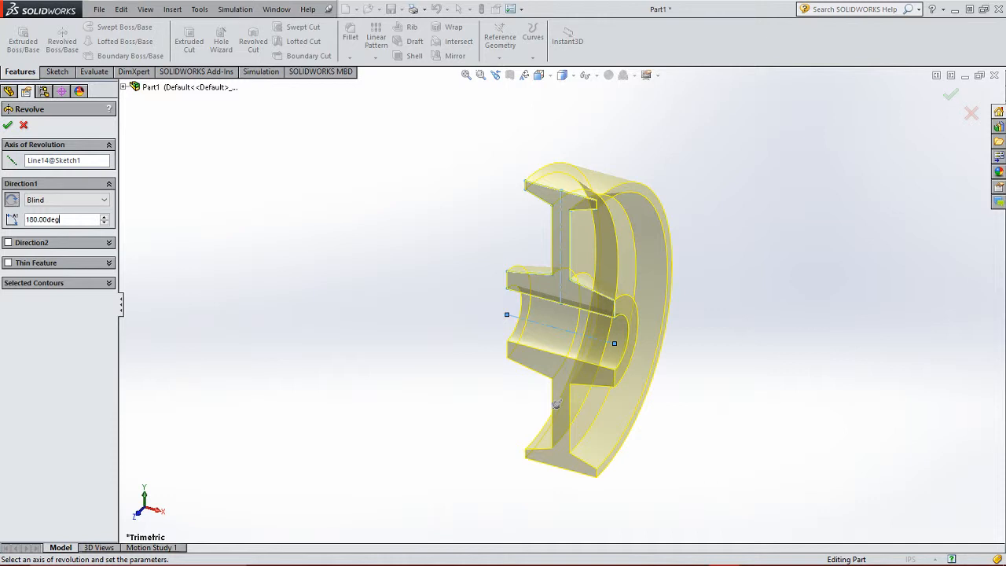
Set the Blind revolve angle to 360 degrees and complete the revolved wheel body.
double_click(63, 220)
type("360")
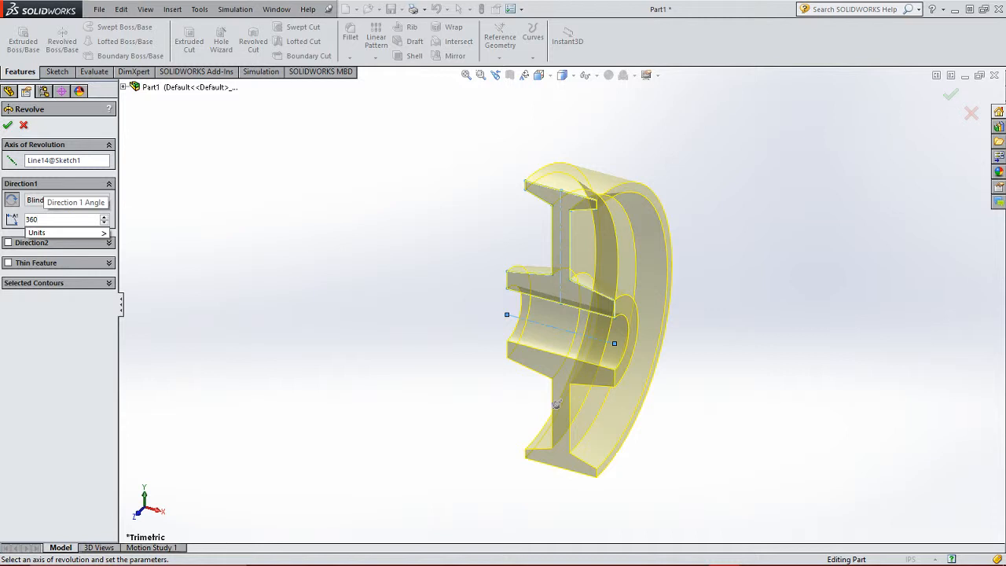
key("Return")
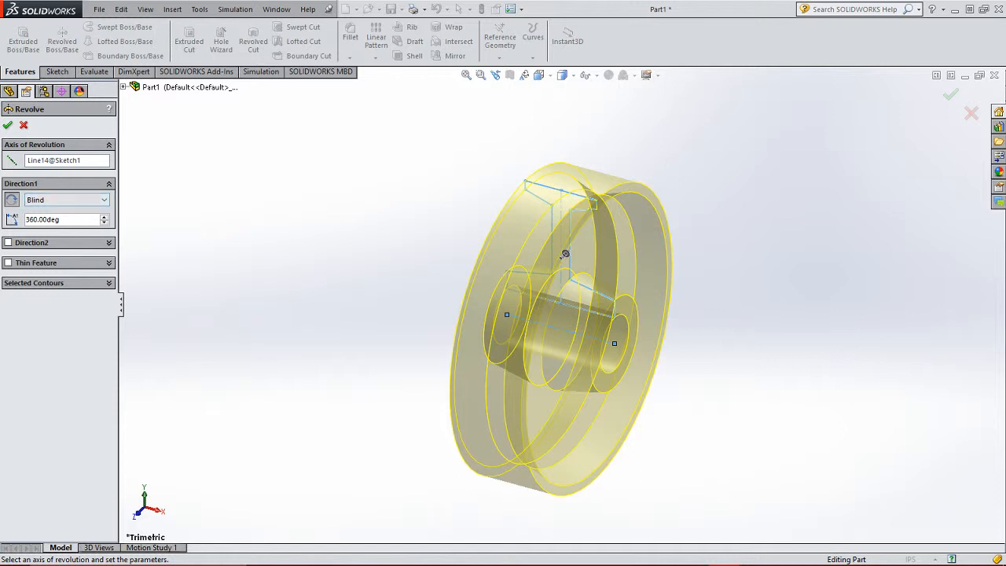
left_click(66, 200)
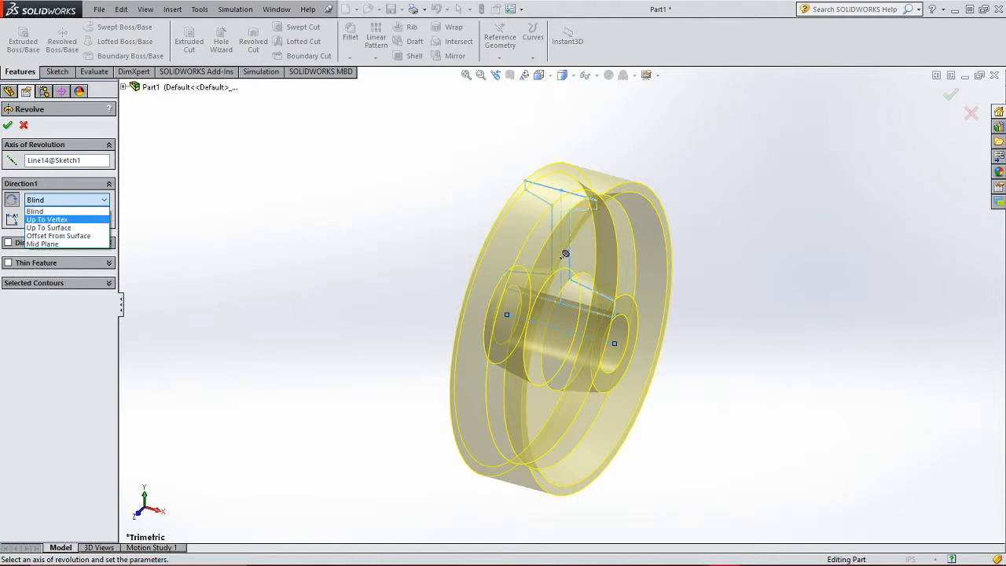
left_click(34, 212)
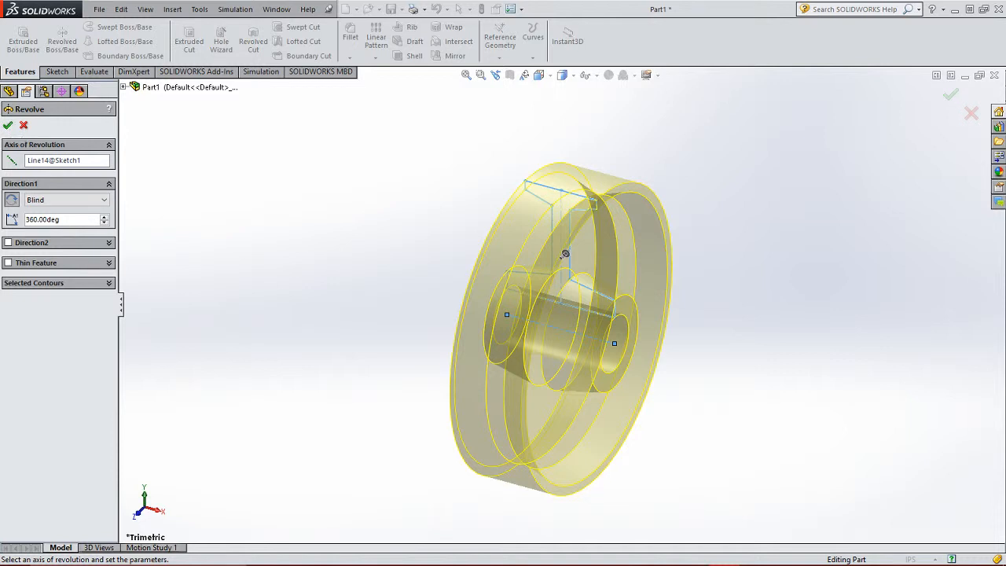
key("Return")
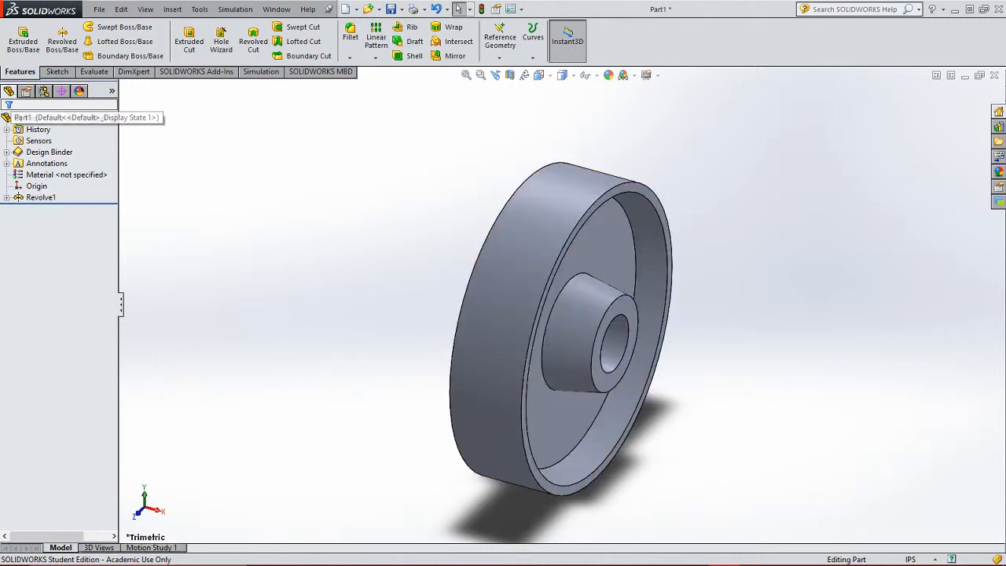
left_click(57, 72)
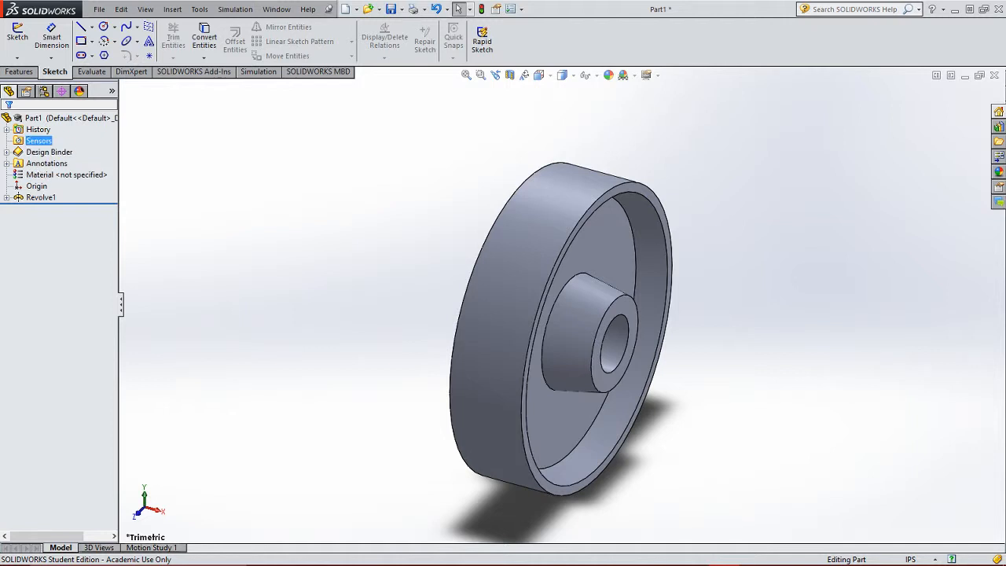
left_click(590, 75)
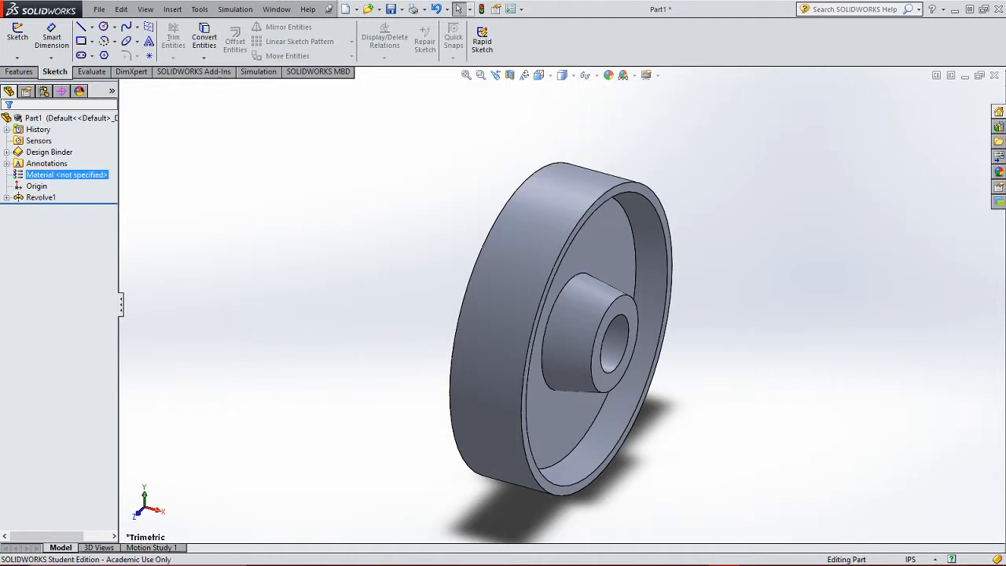
left_click(7, 163)
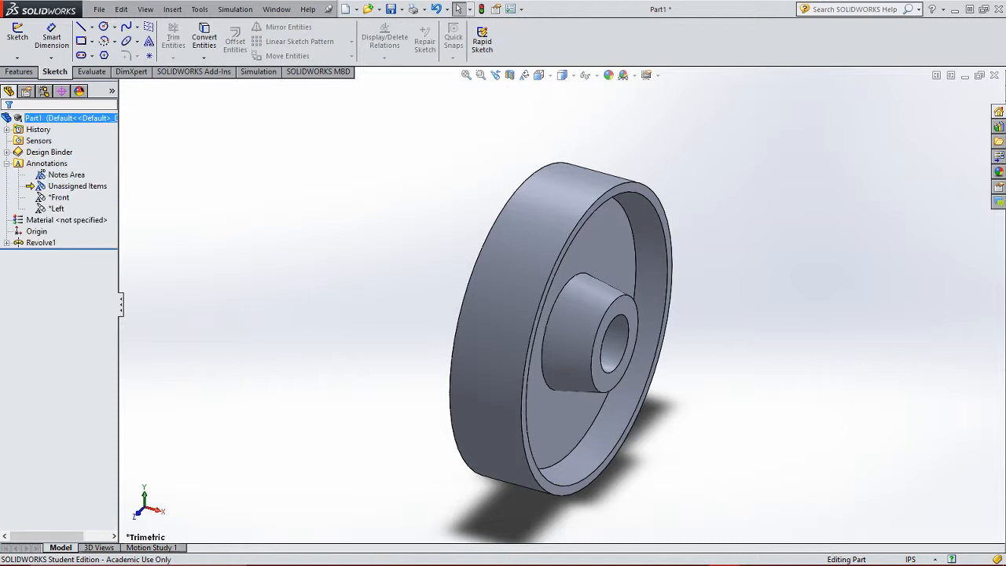
left_click(6, 163)
left_click(37, 186)
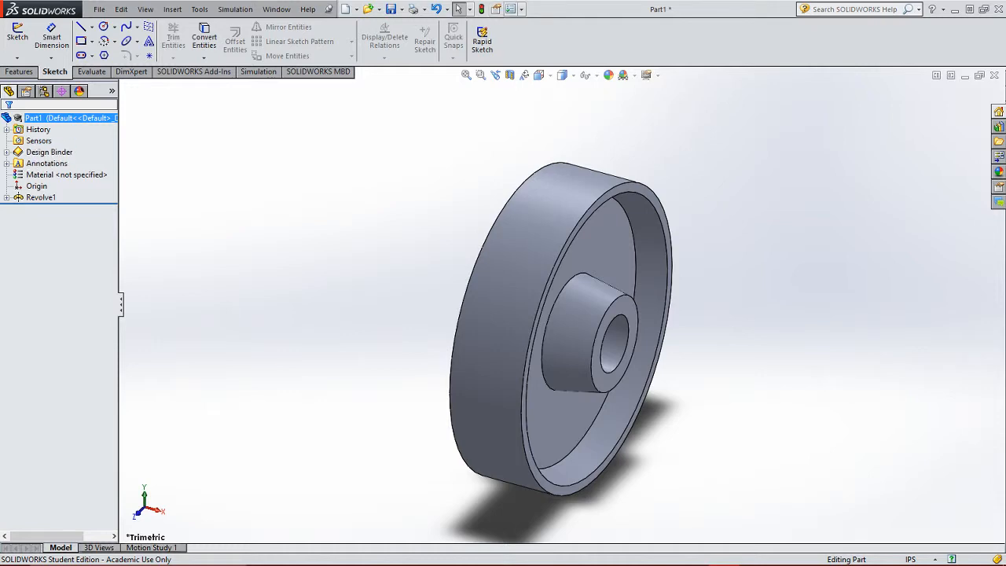
Set the default planes to Show among the FeatureManager tree items in the system options.
left_click(521, 10)
left_click(539, 23)
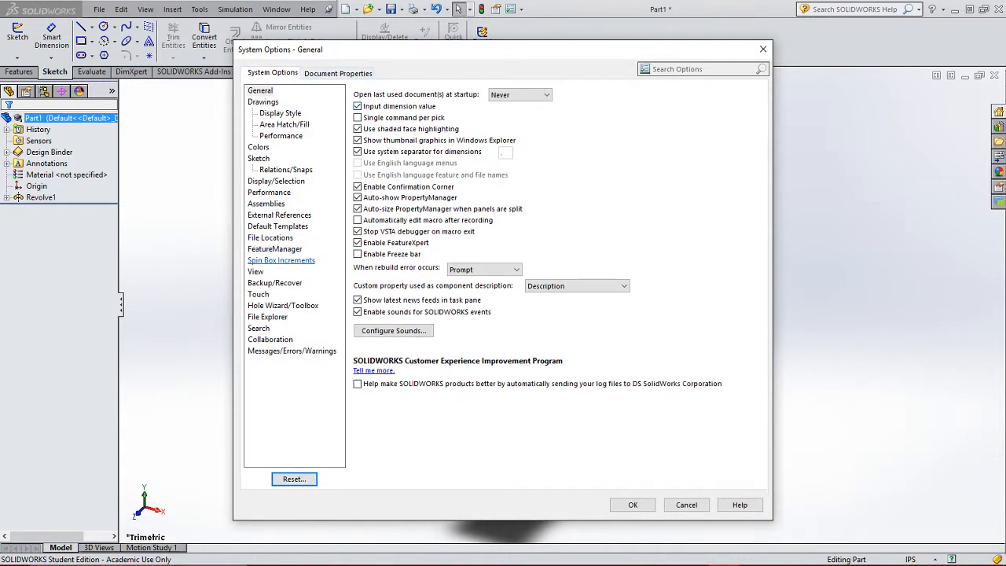
left_click(275, 249)
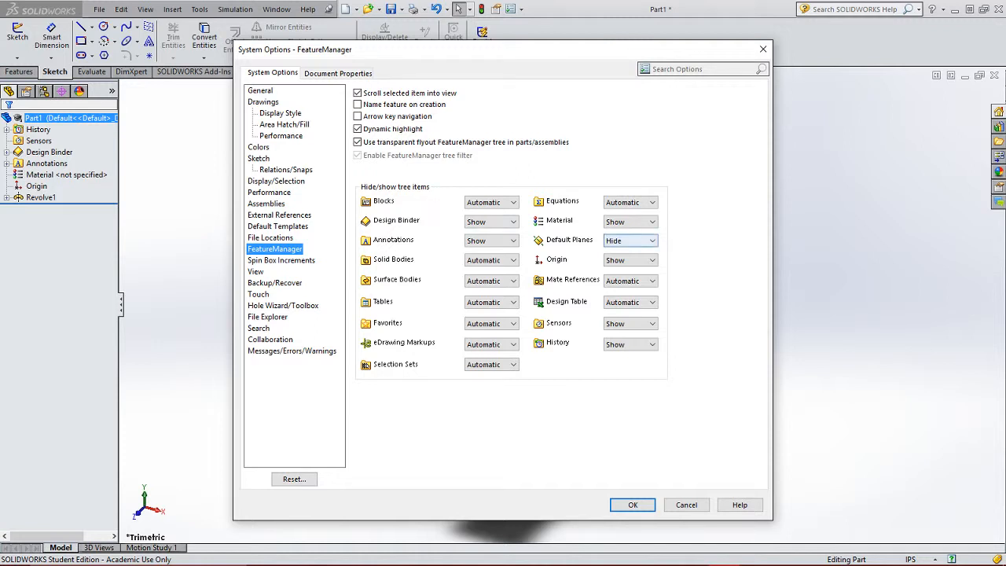
left_click(630, 240)
left_click(621, 259)
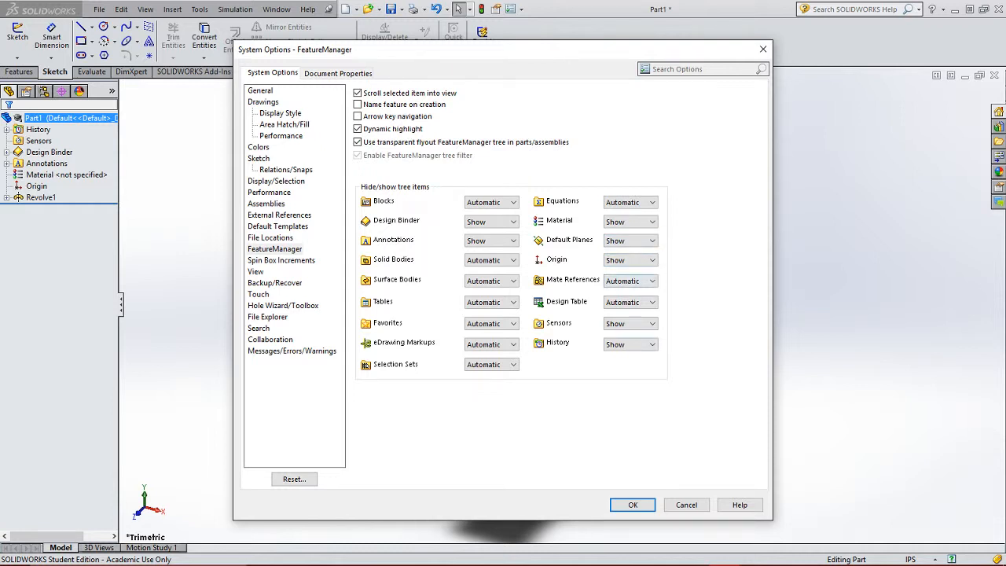
left_click(630, 241)
left_click(631, 240)
left_click(633, 504)
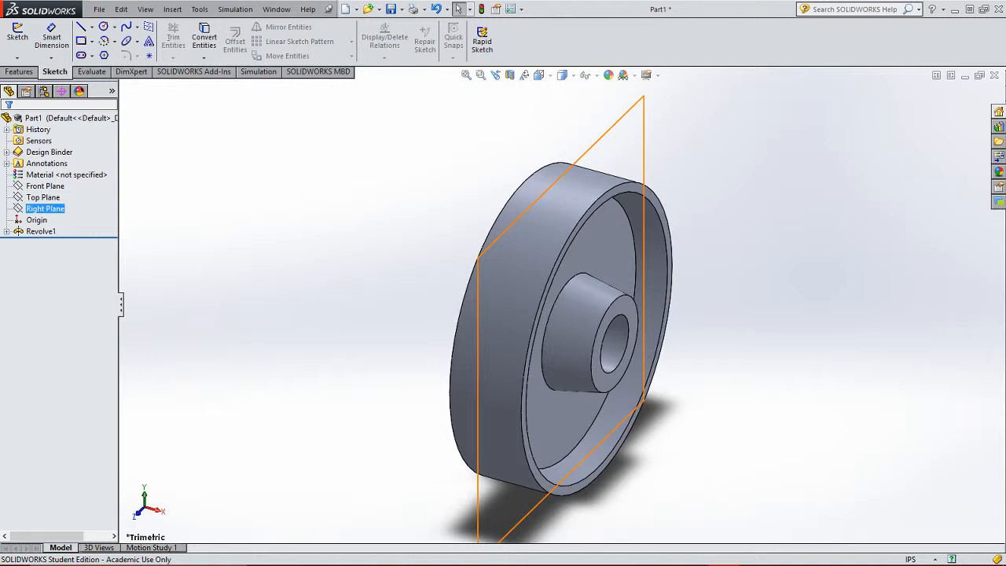
Start a new sketch on the Right Plane and switch to the Right view.
left_click(45, 209)
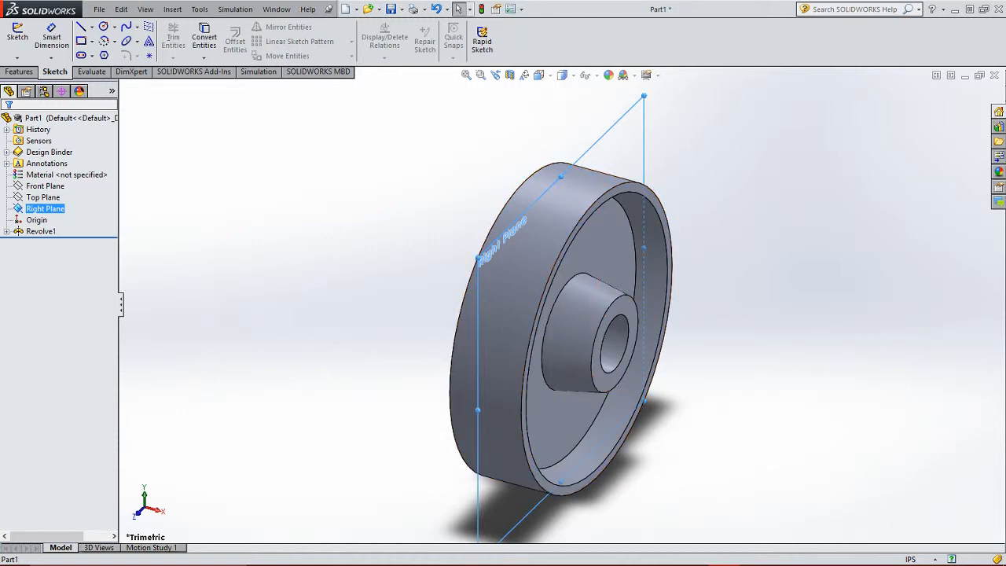
right_click(43, 209)
left_click(44, 192)
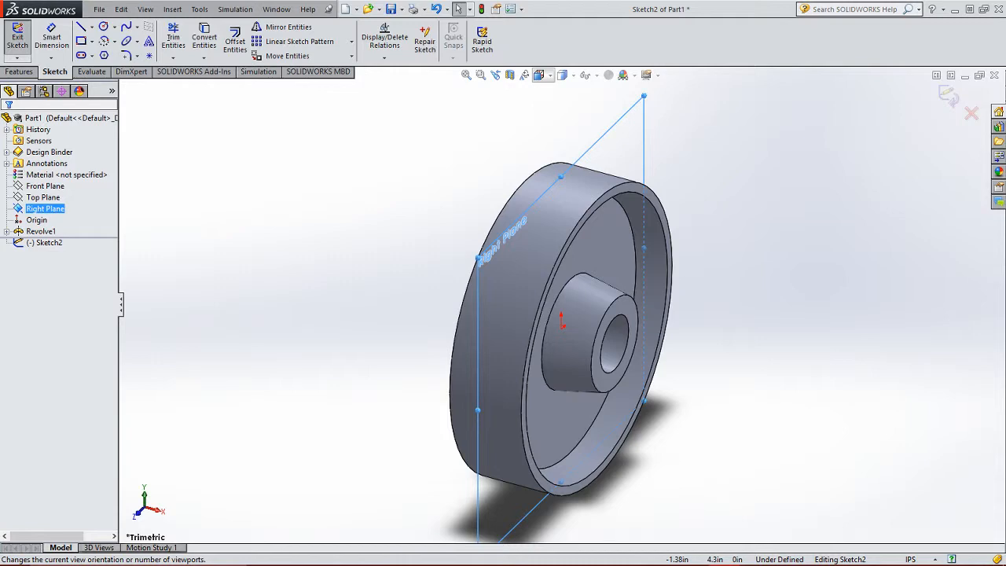
left_click(539, 76)
left_click(604, 139)
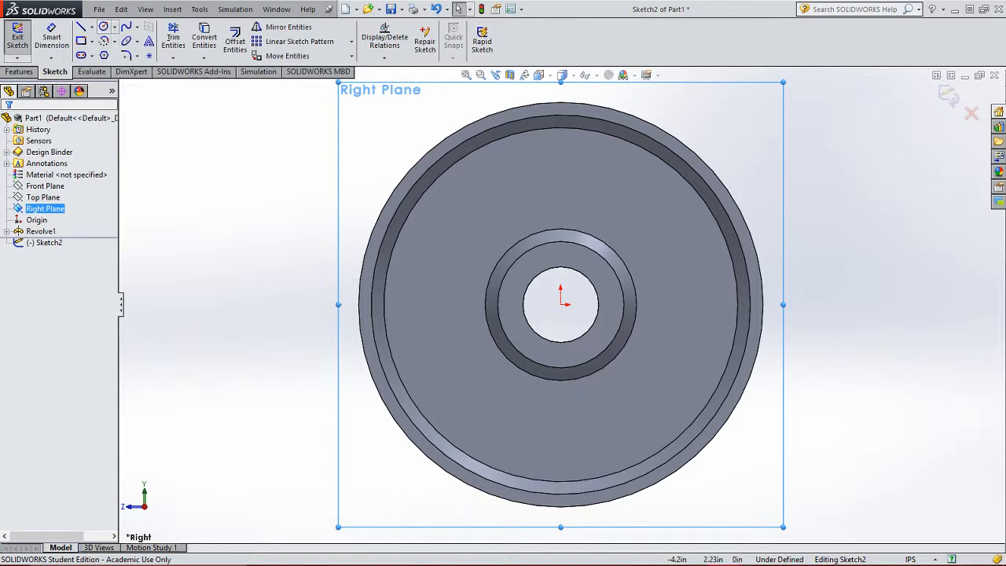
Sketch a circle of about 0.16 in radius on the wheel's web, centred about 1.25 in directly above the origin.
left_click(103, 26)
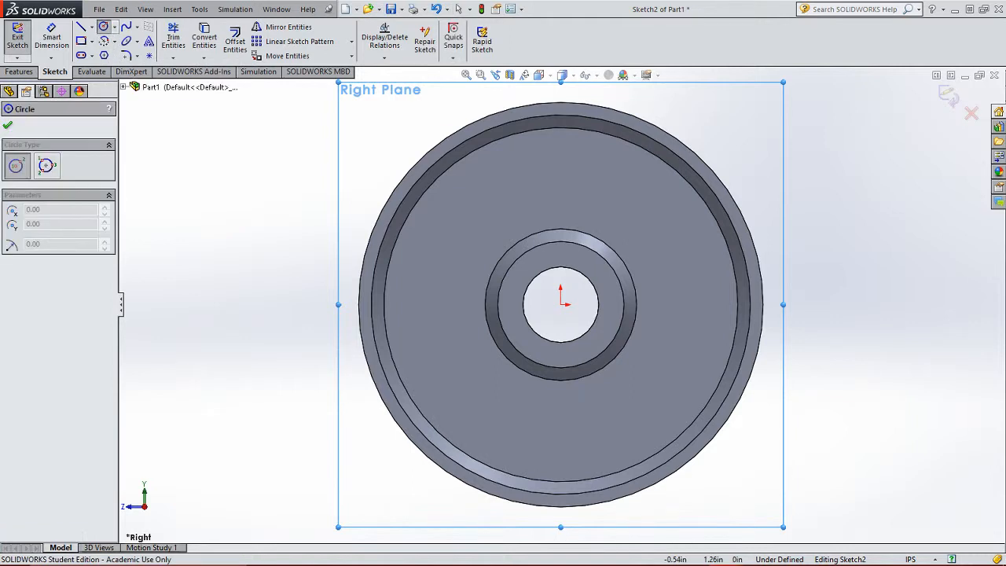
left_click(560, 178)
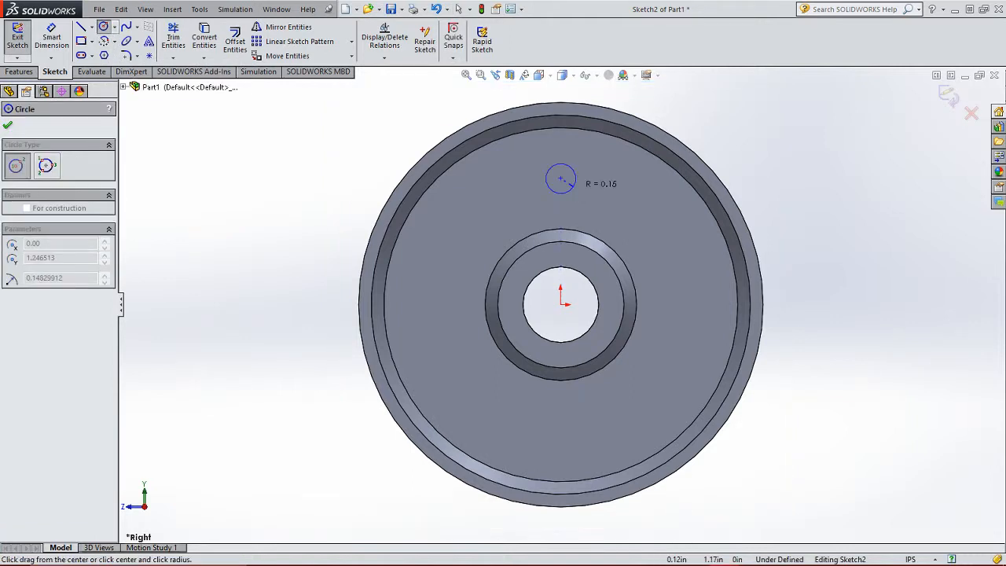
left_click(576, 179)
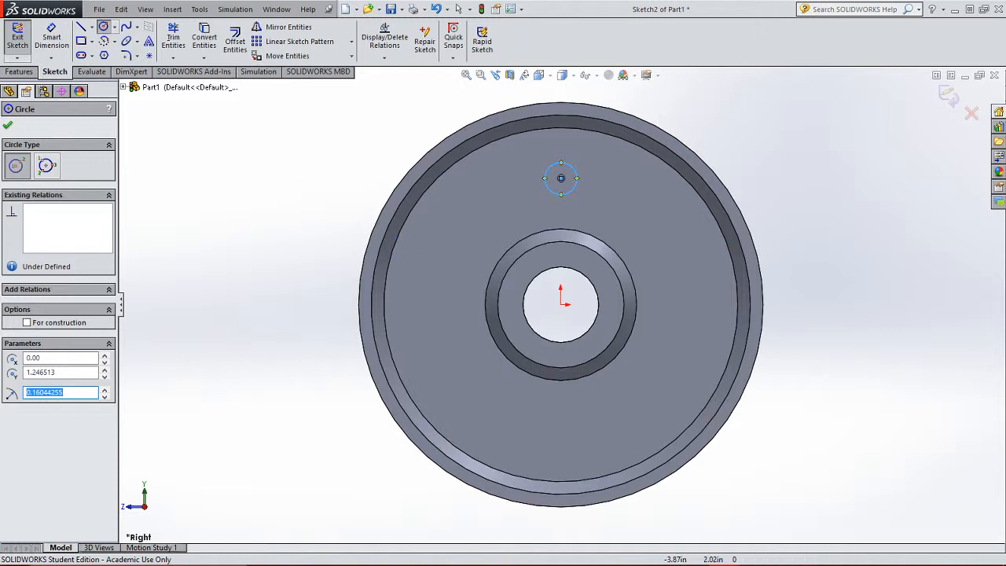
Dimension the small circle's diameter as 0.5 in.
left_click(51, 39)
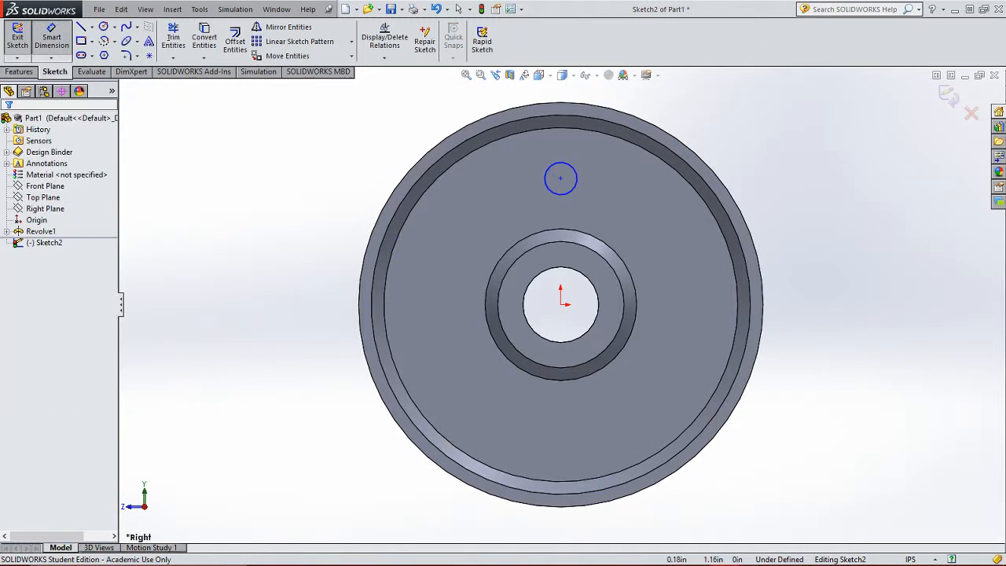
left_click(572, 163)
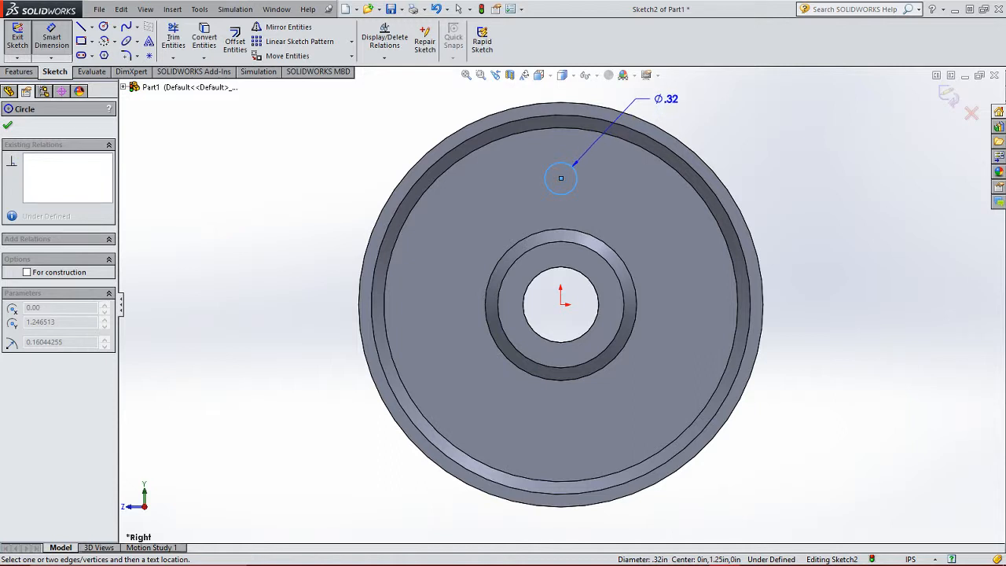
left_click(664, 101)
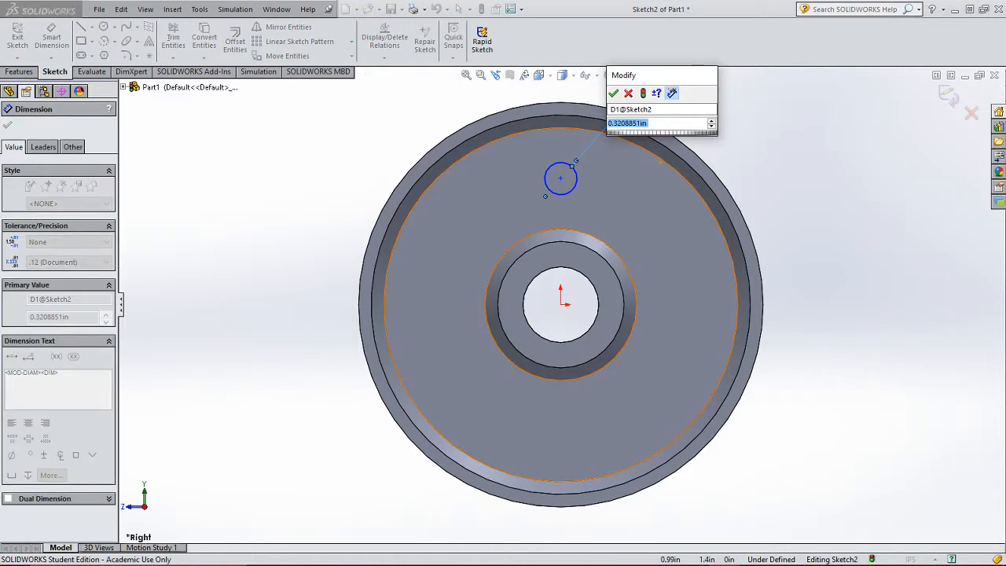
type(".5")
key("Return")
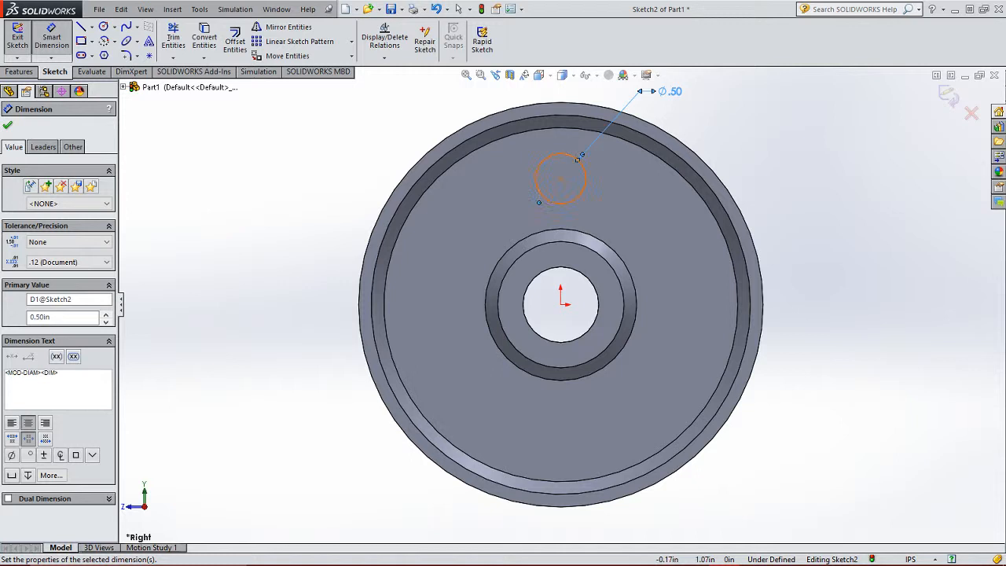
left_click(543, 197)
key("Escape")
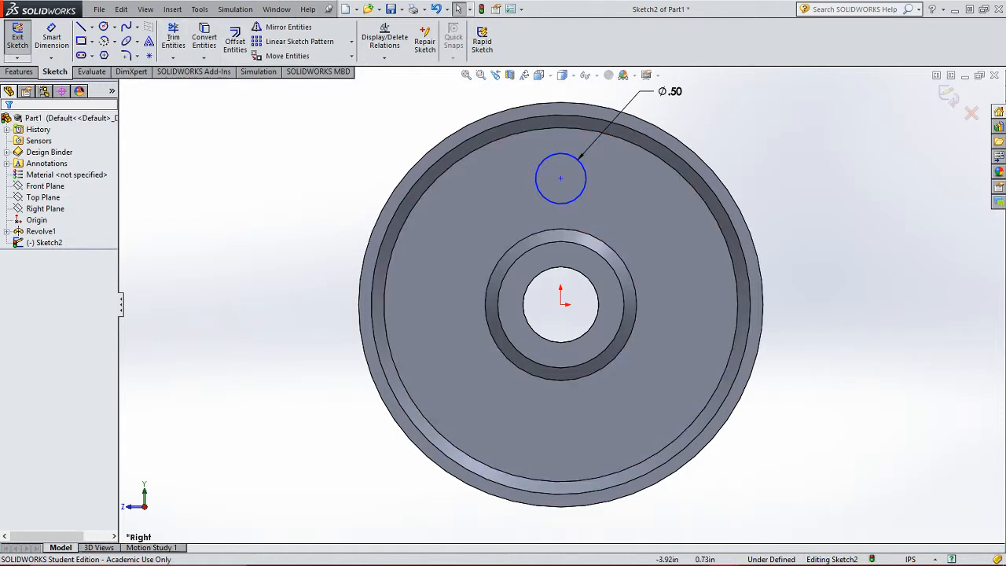
Add a Vertical relation between the small circle's centre and the origin.
left_click(560, 179)
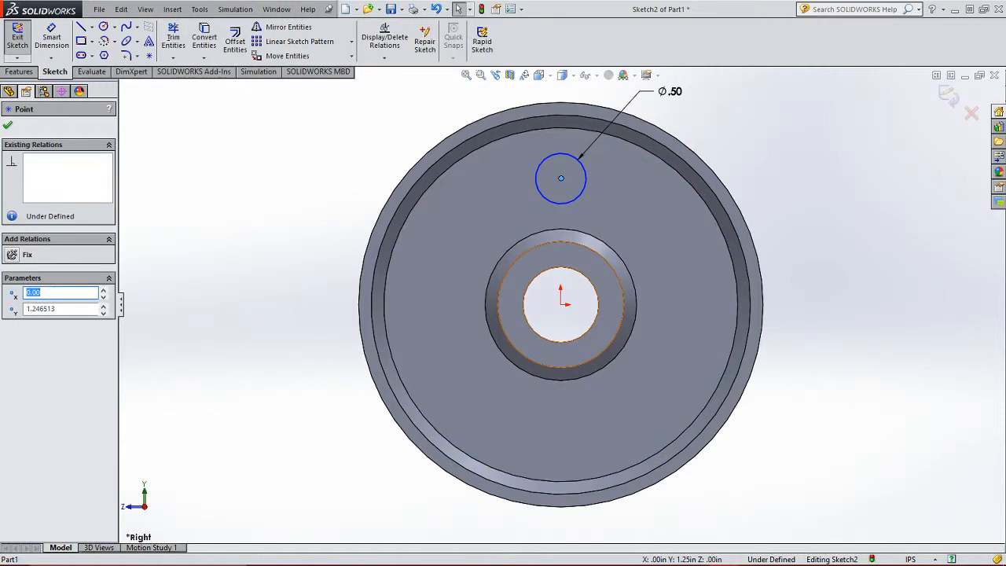
left_click(561, 304, "ctrl")
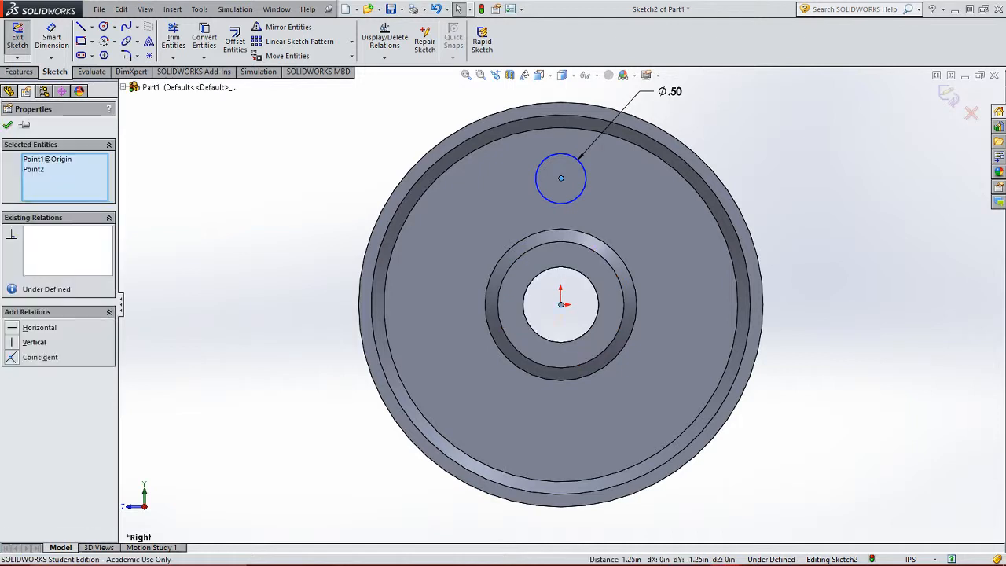
left_click(12, 342)
left_click(236, 145)
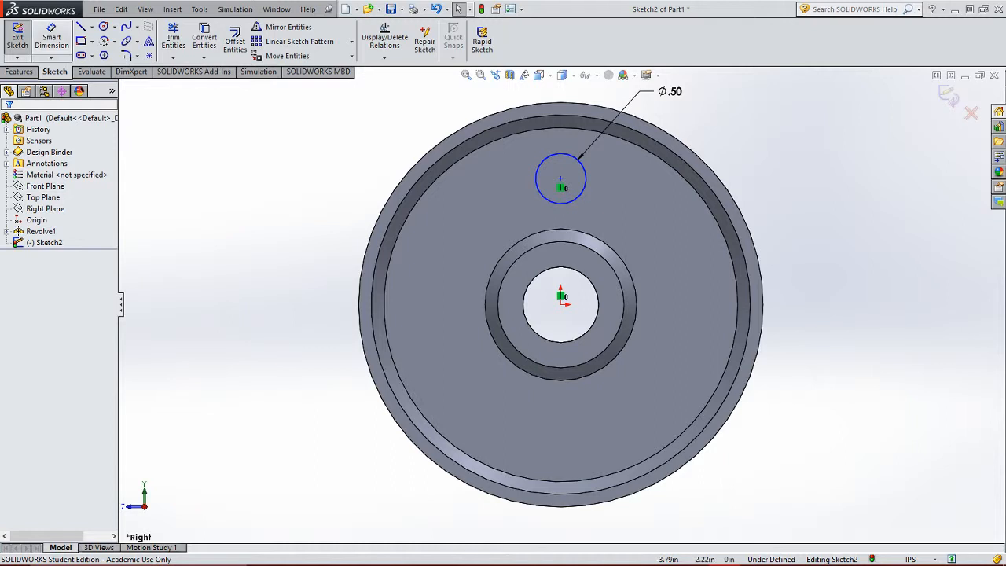
Dimension the distance from the origin to the small circle's centre as 2.5/2 in.
left_click(51, 37)
left_click(561, 304)
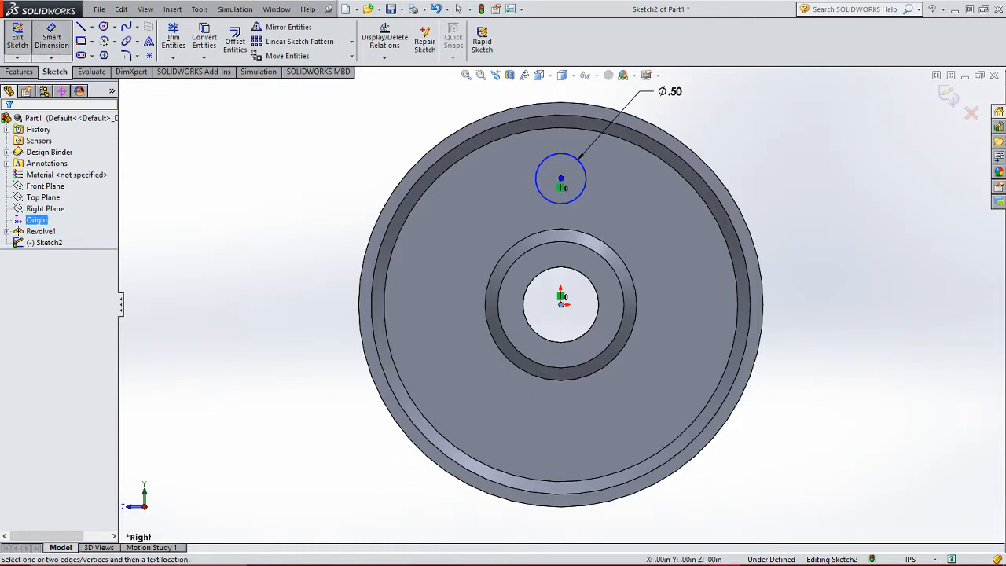
left_click(561, 179)
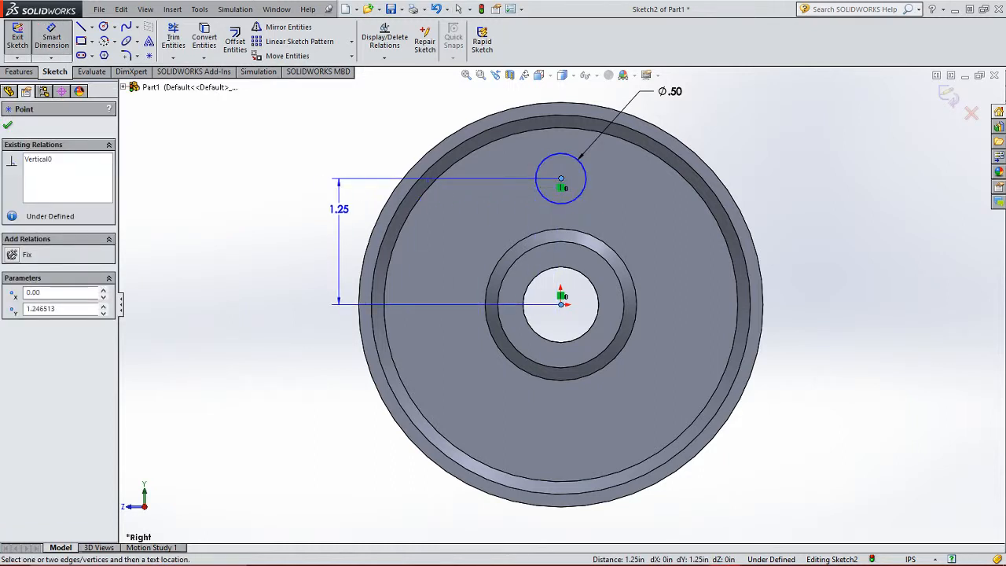
left_click(307, 238)
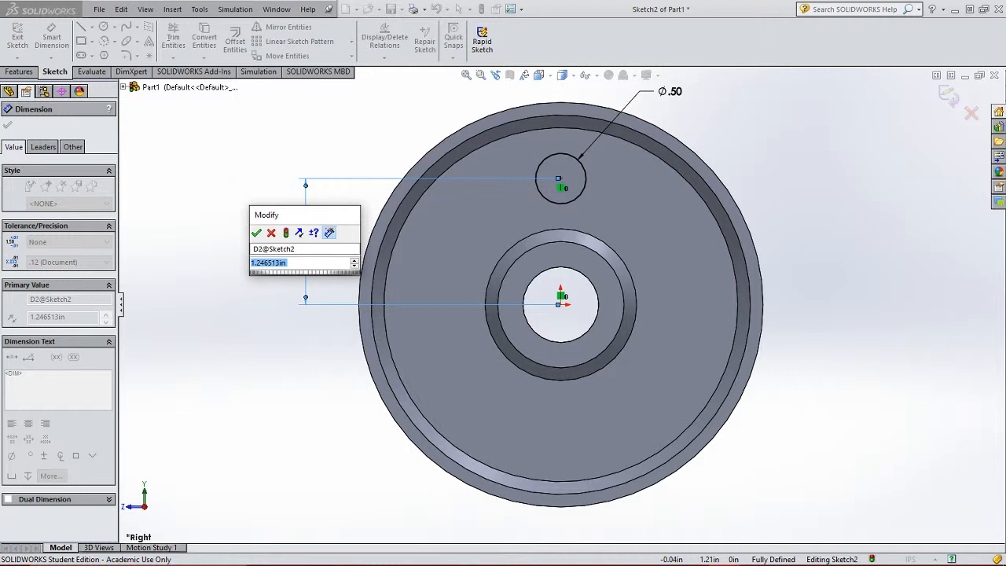
type("2.5")
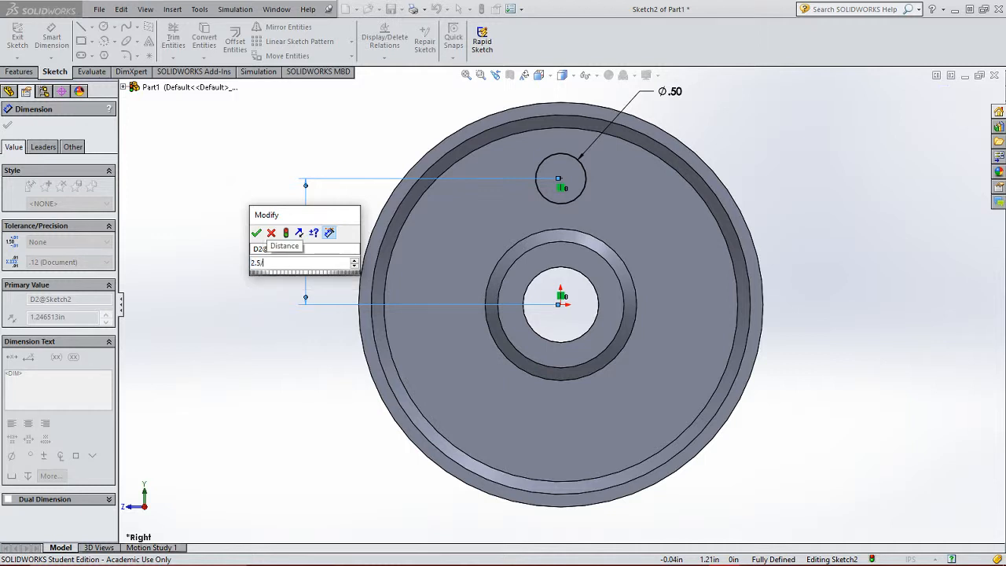
type("/2")
key("Return")
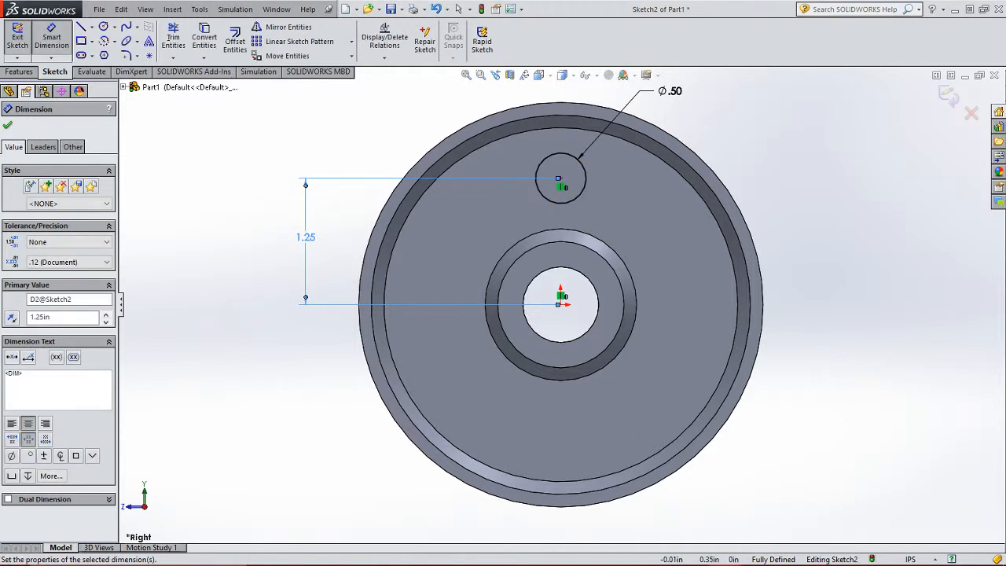
key("Escape")
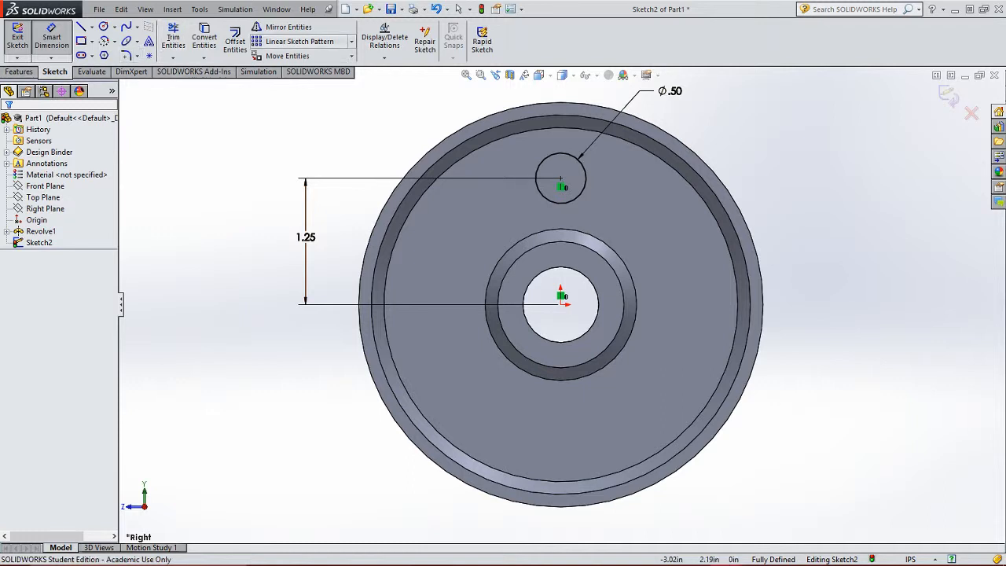
Create a circular sketch pattern of the small circle about the origin with 5 equally spaced instances over 360 degrees.
left_click(351, 41)
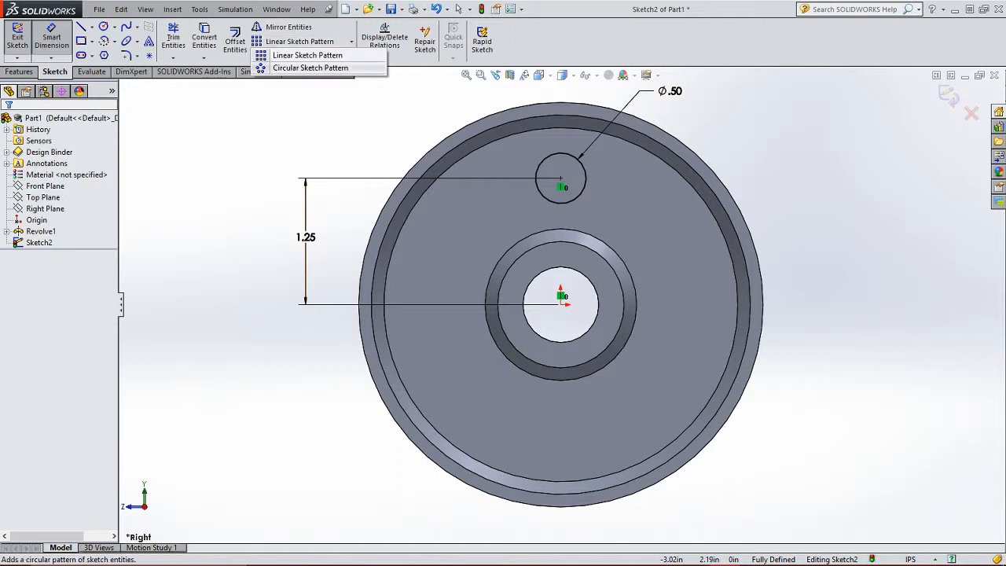
left_click(310, 68)
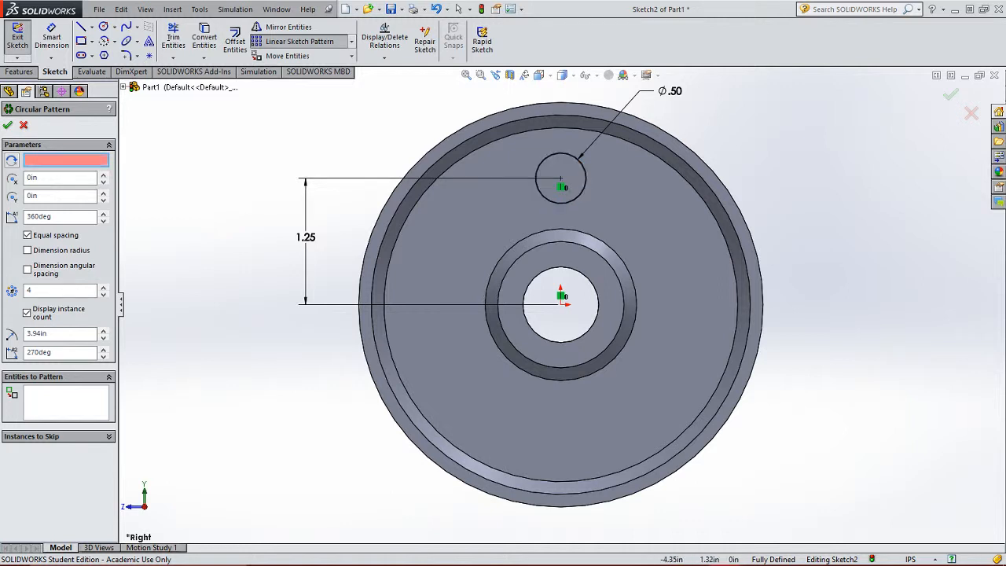
left_click(561, 186)
left_click(561, 303)
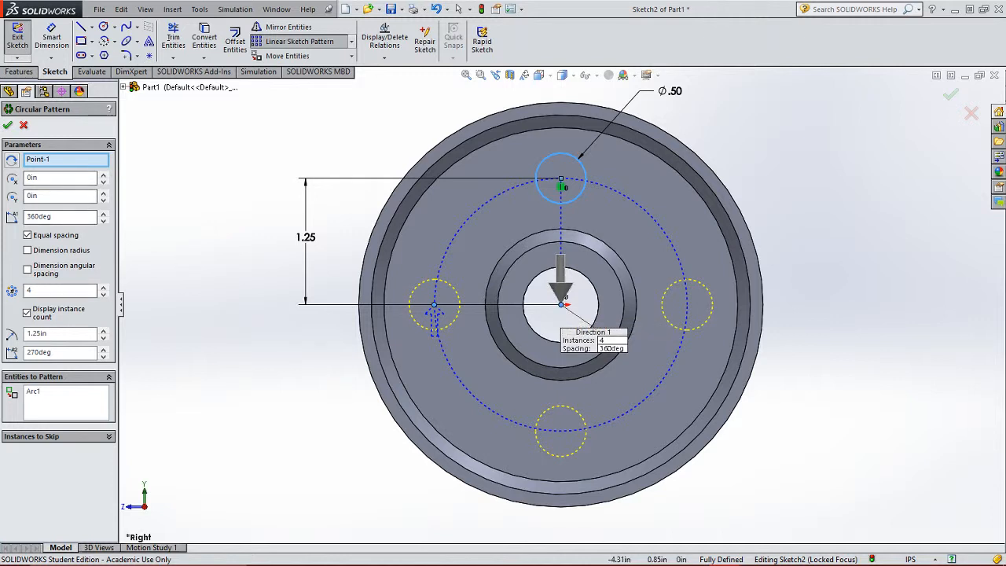
double_click(48, 291)
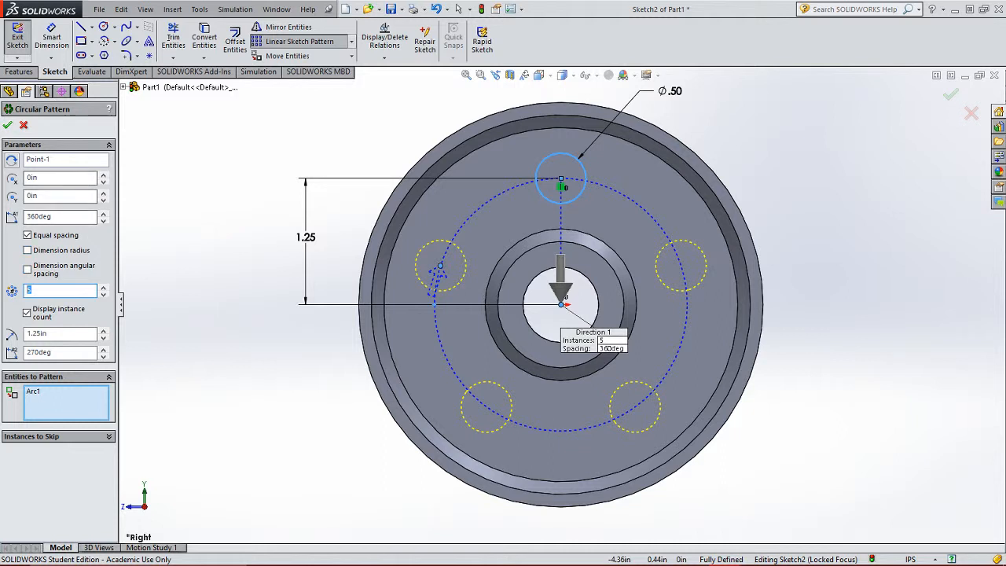
left_click(7, 125)
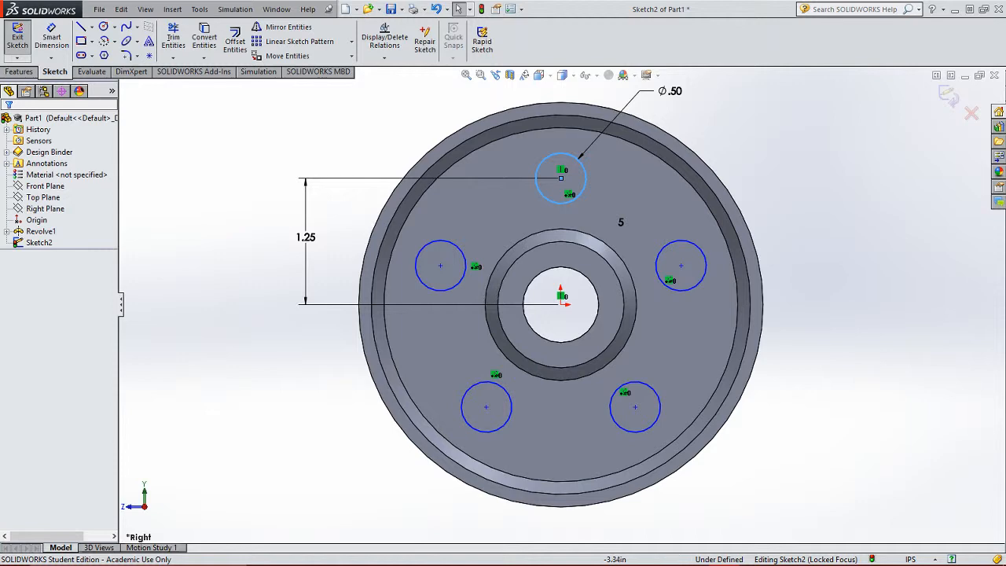
left_click(233, 146)
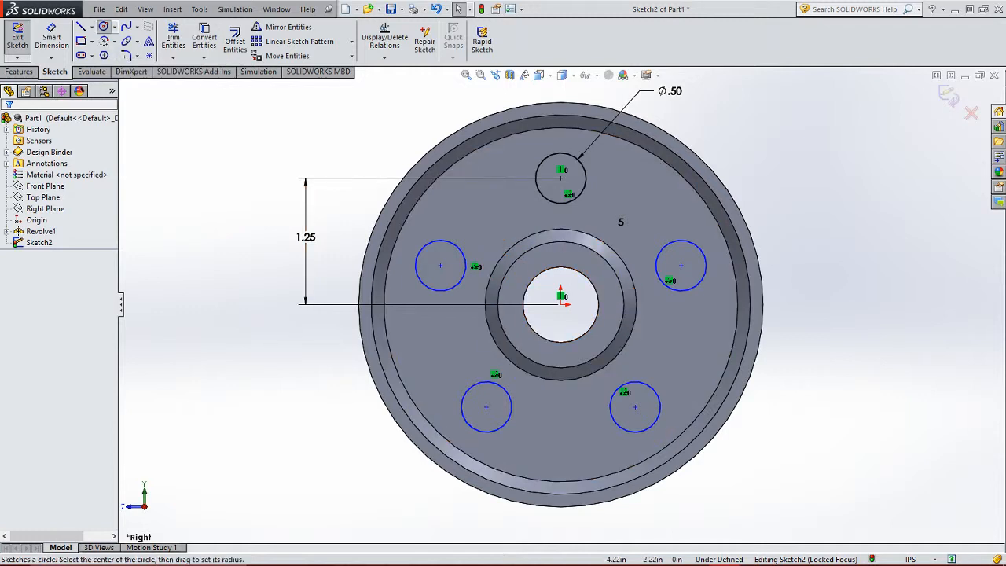
Sketch a 1.25 in radius circle from the origin through the top small circle's centre and make it construction geometry.
left_click(103, 26)
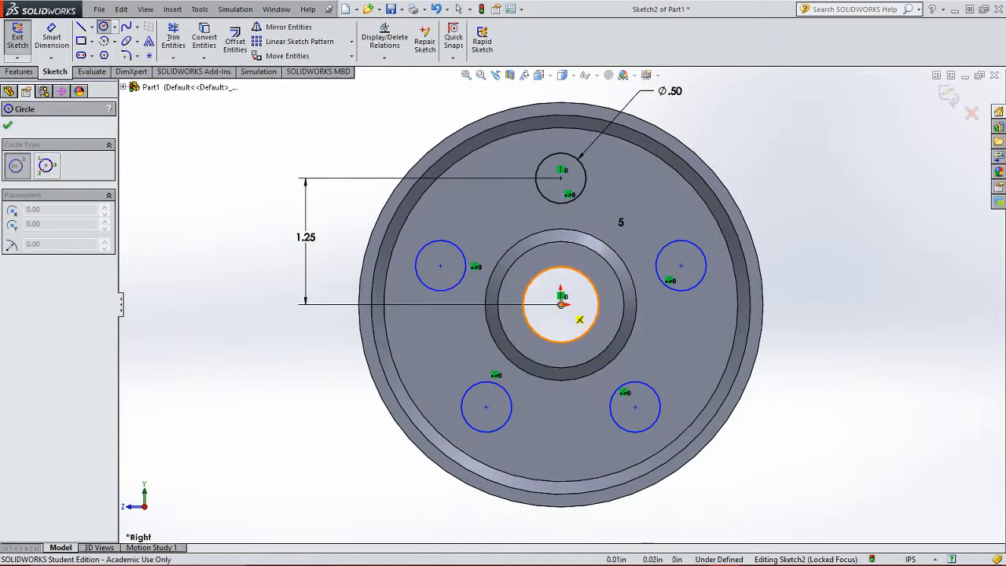
left_click(561, 304)
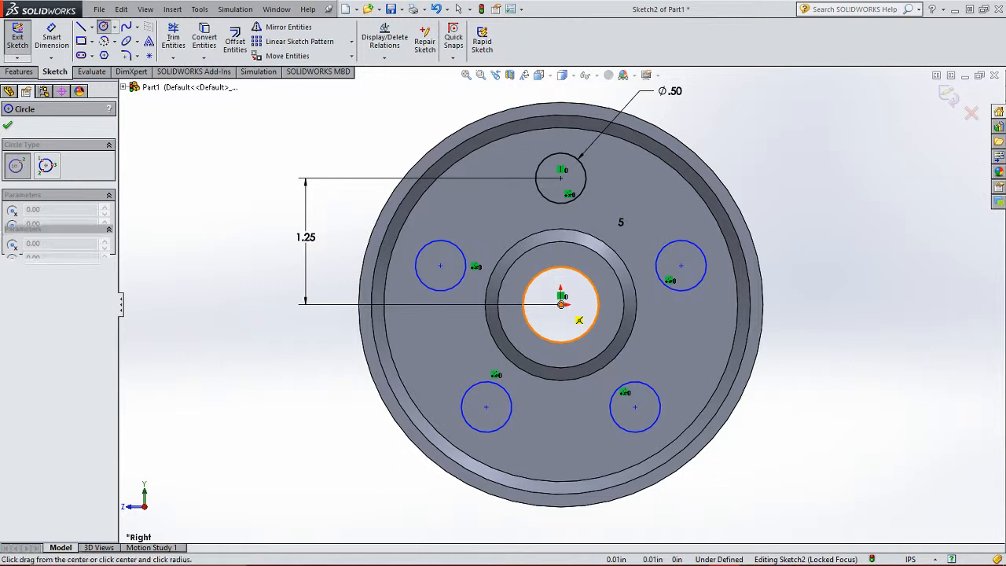
left_click(575, 194)
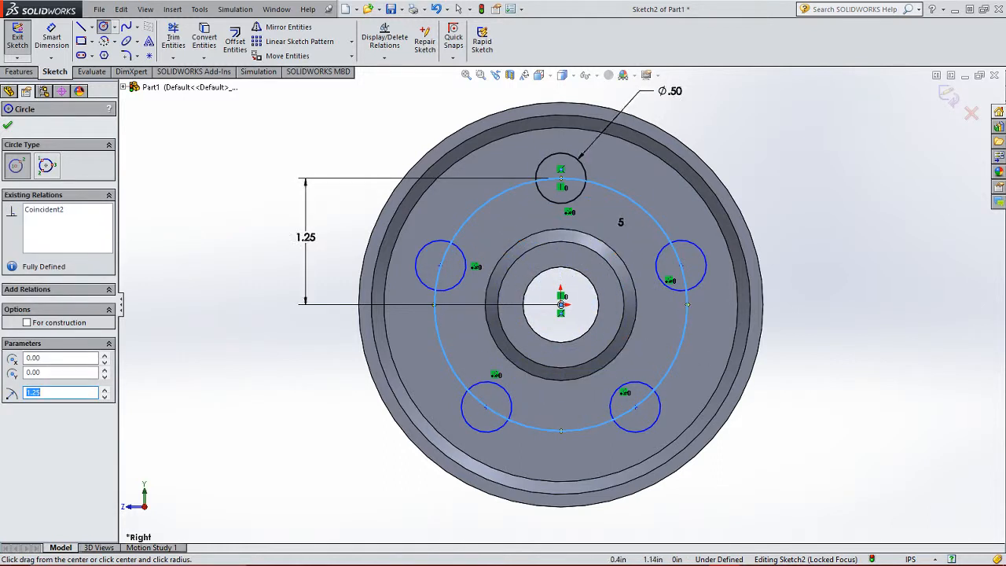
key("Escape")
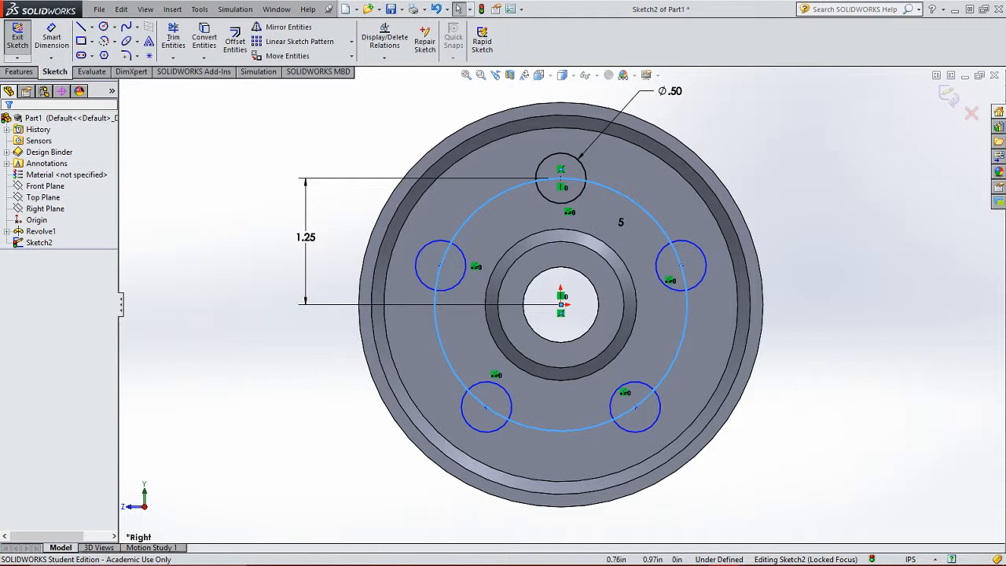
left_click(641, 206)
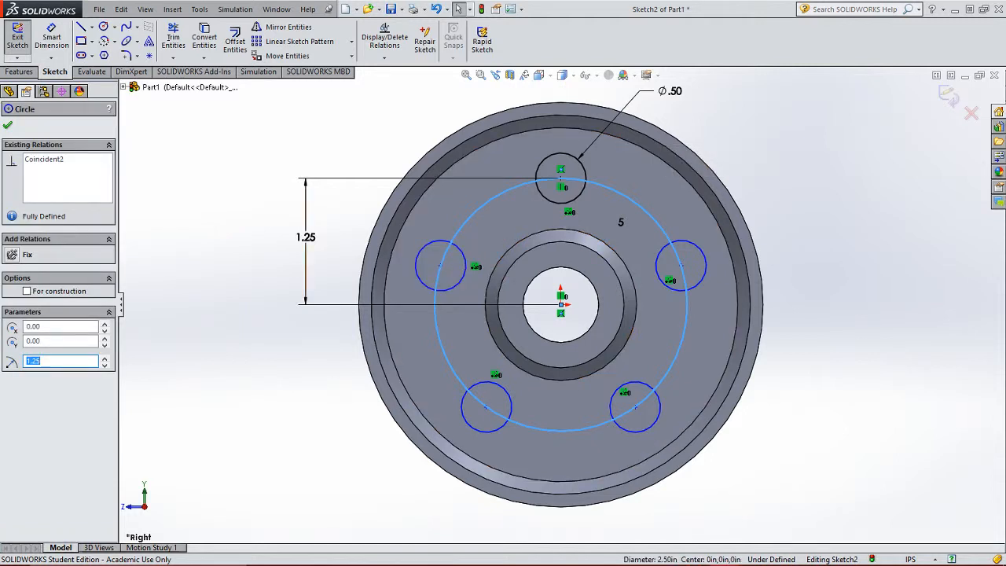
left_click(26, 291)
left_click(319, 156)
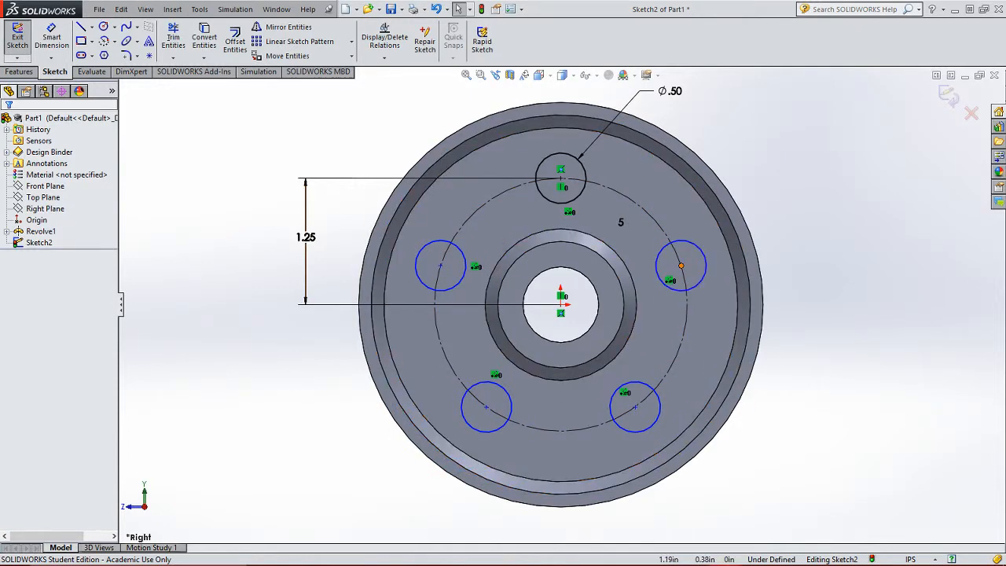
Make the centres of the upper-right and lower-right small circles coincident with the construction circle and exit the sketch.
left_click(681, 266)
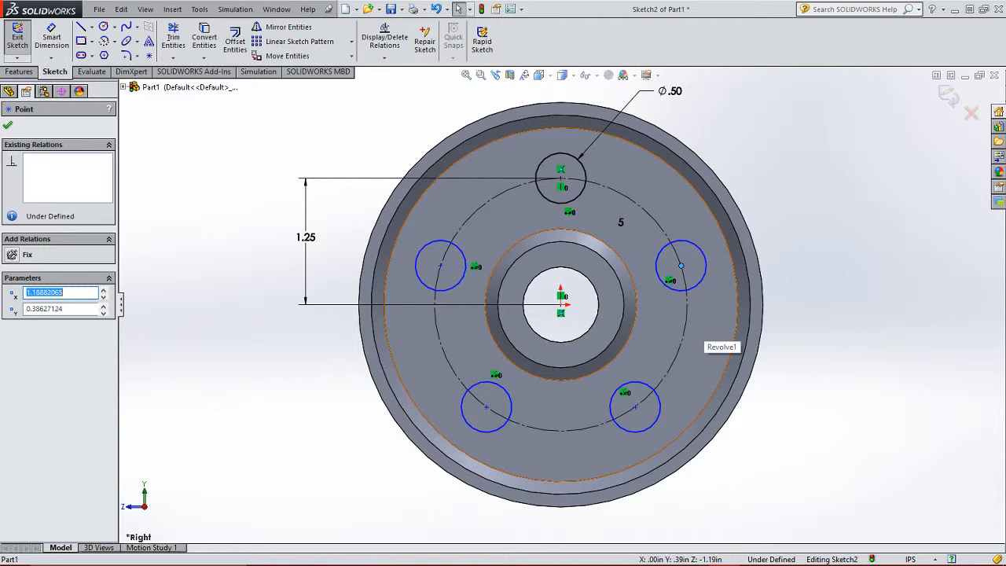
left_click(683, 332, "ctrl")
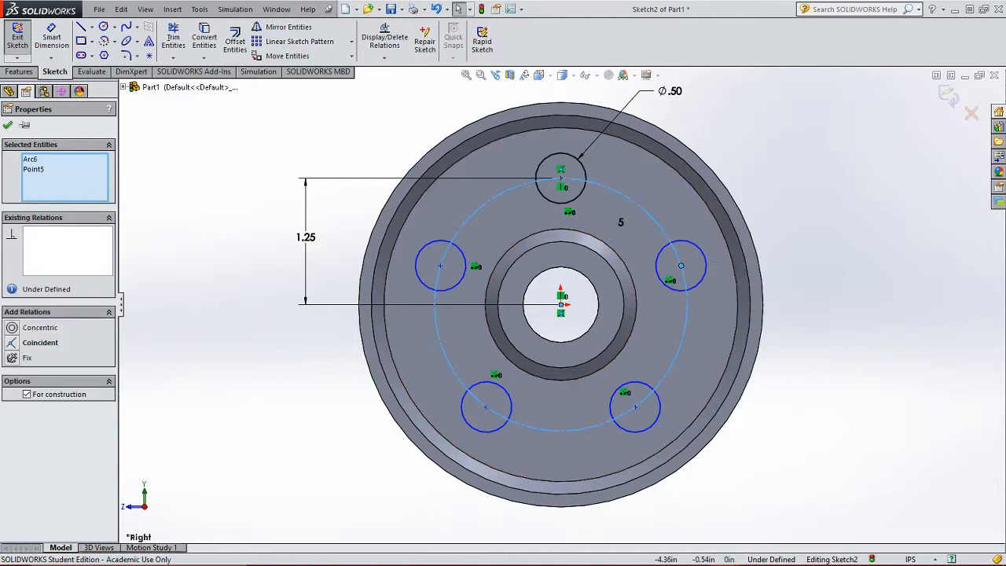
left_click(12, 342)
left_click(788, 165)
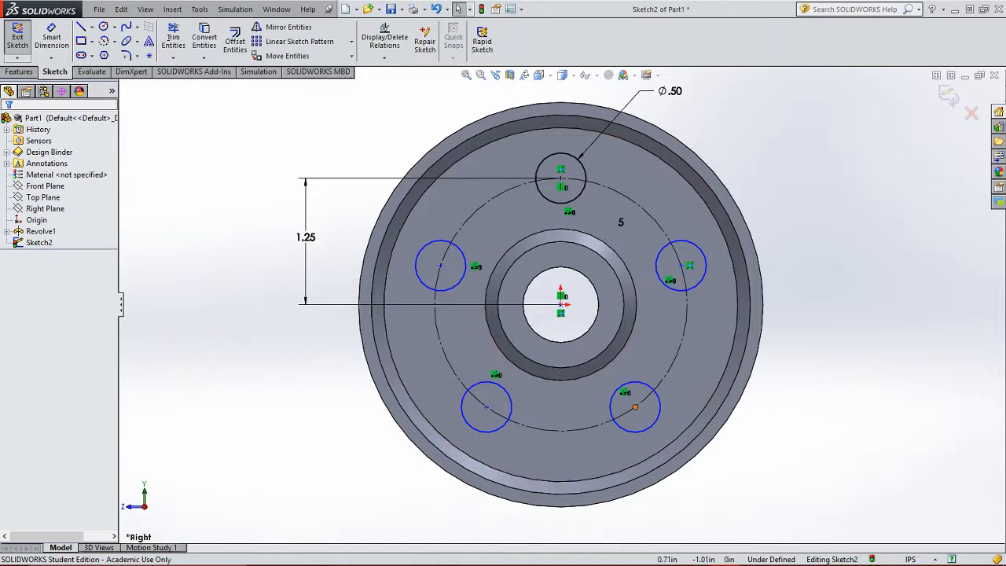
left_click(635, 407)
left_click(595, 425, "ctrl")
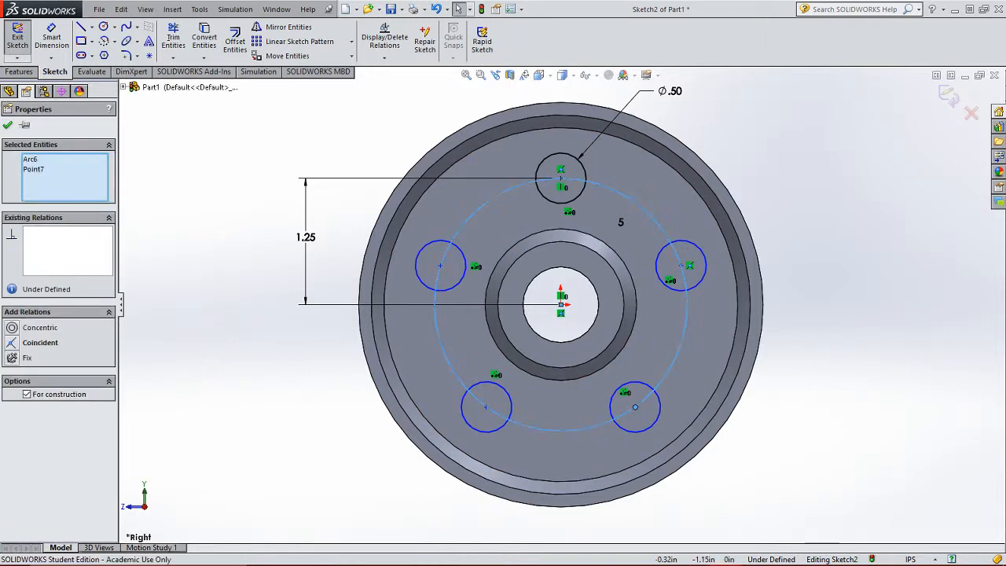
left_click(40, 342)
key("Escape")
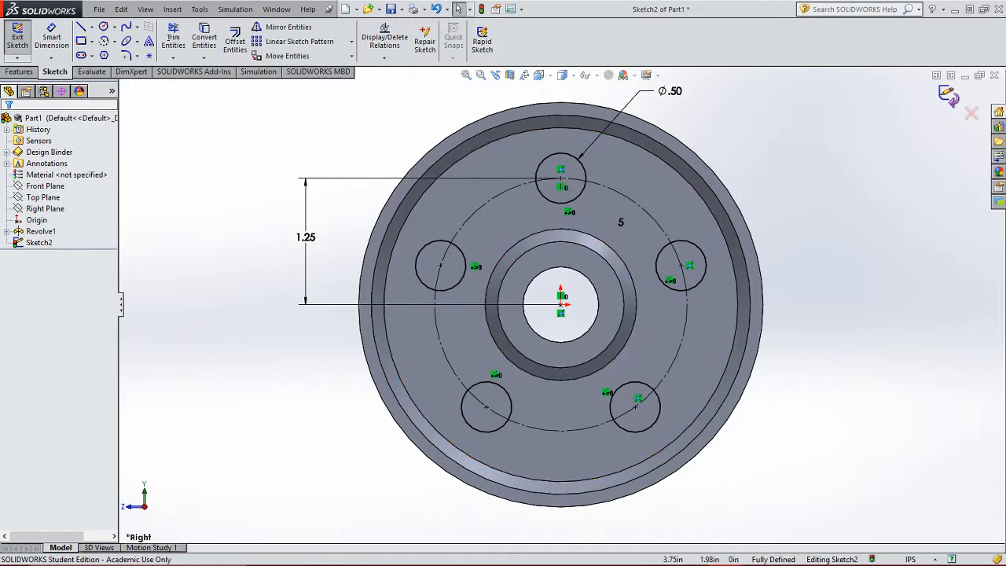
left_click(949, 96)
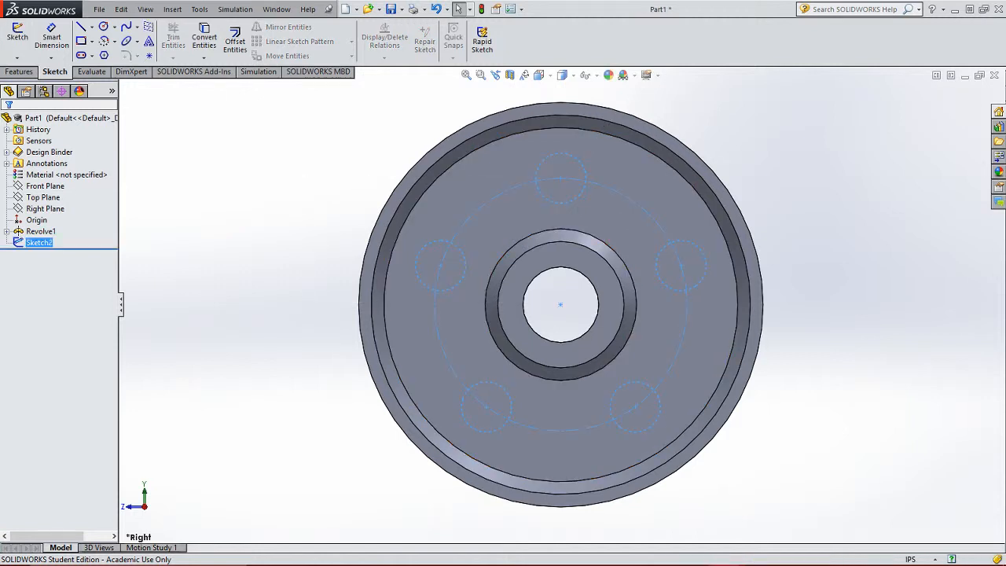
Cut-extrude the five small circles through the wheel's web with the Through All - Both end condition.
left_click(18, 72)
left_click(189, 41)
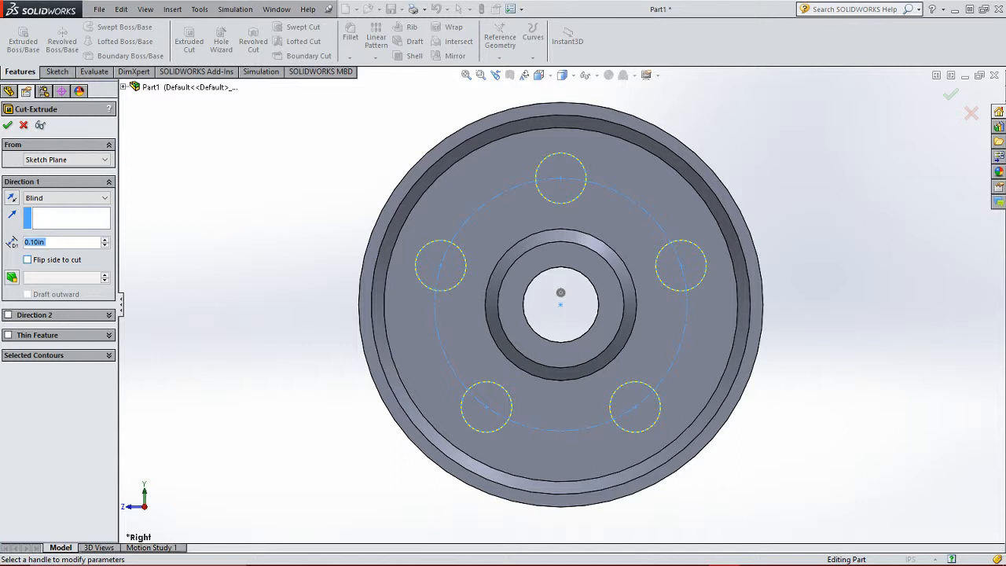
left_click(67, 198)
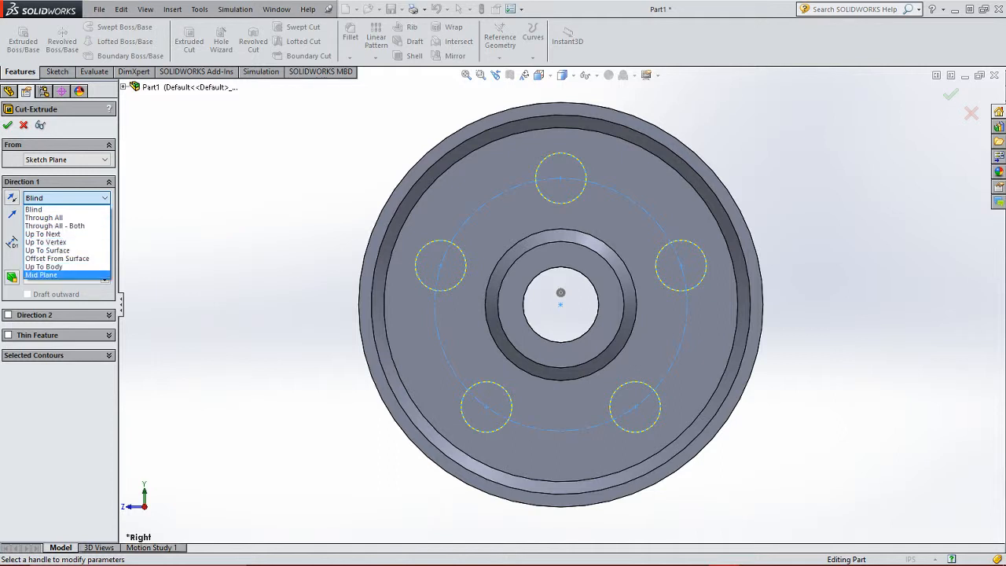
left_click(55, 275)
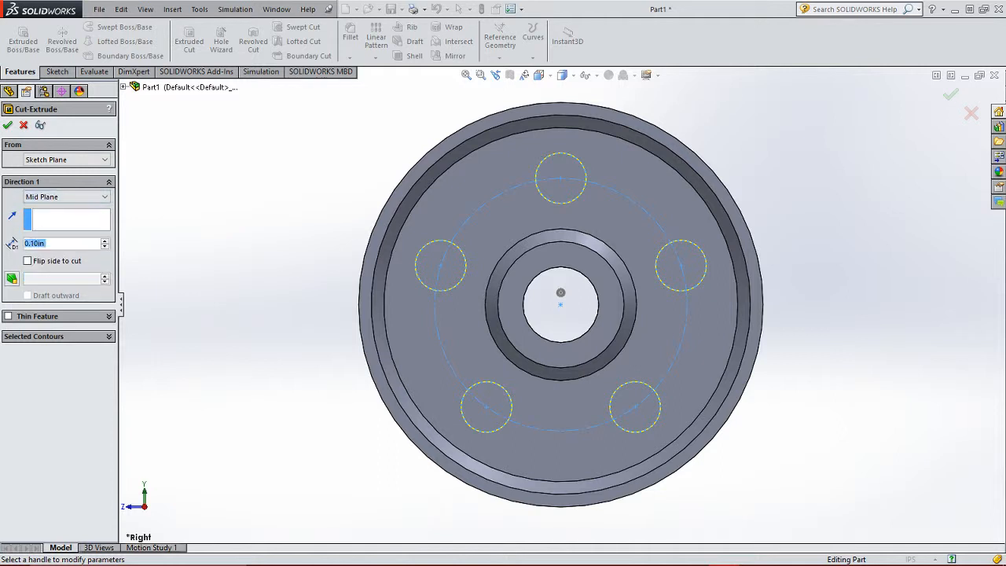
left_click(67, 196)
left_click(55, 226)
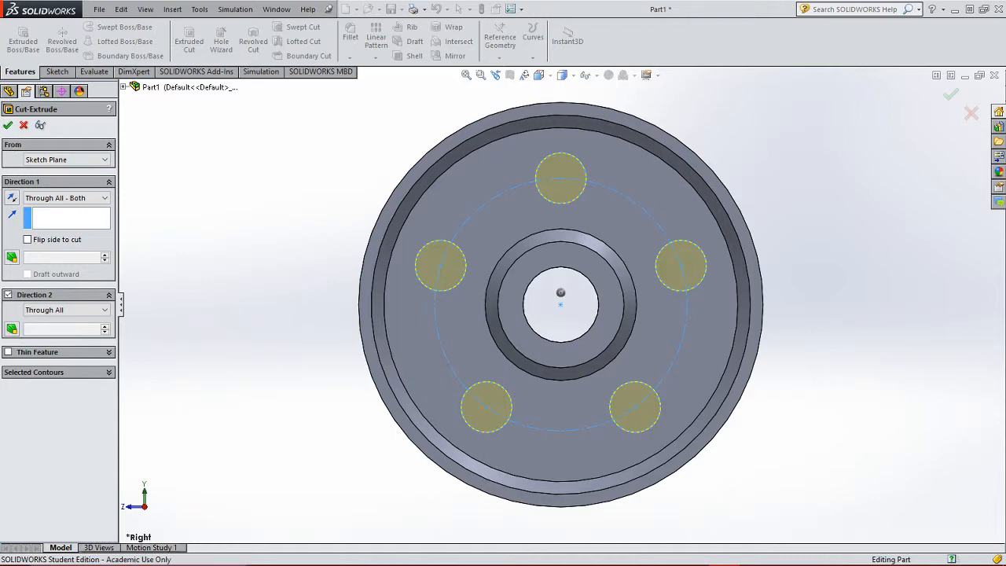
key("Return")
key("Escape")
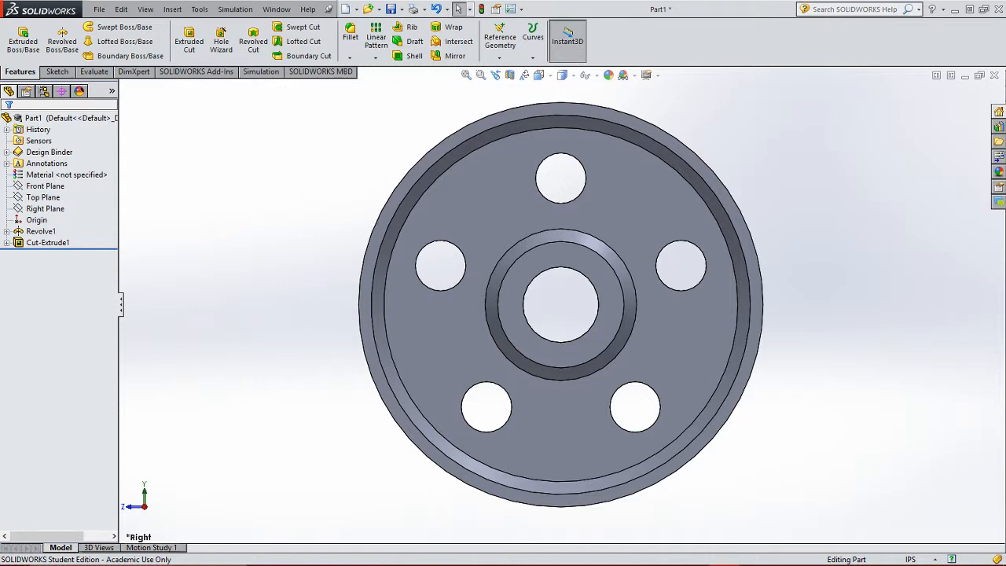
Suppress the five-hole extruded cut.
middle_click_drag(690, 228, 665, 235)
scroll(642, 254, "up", 1)
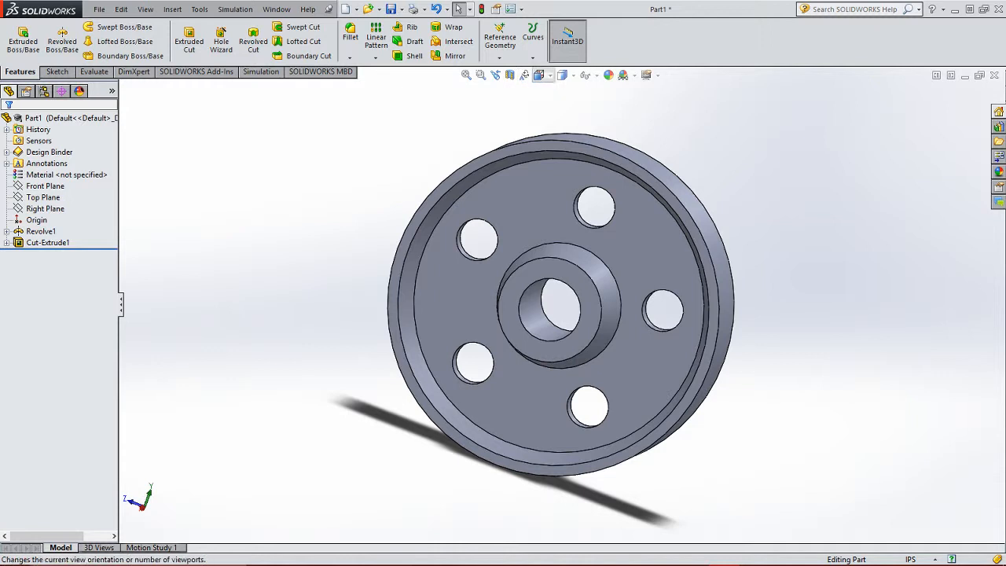
left_click(539, 74)
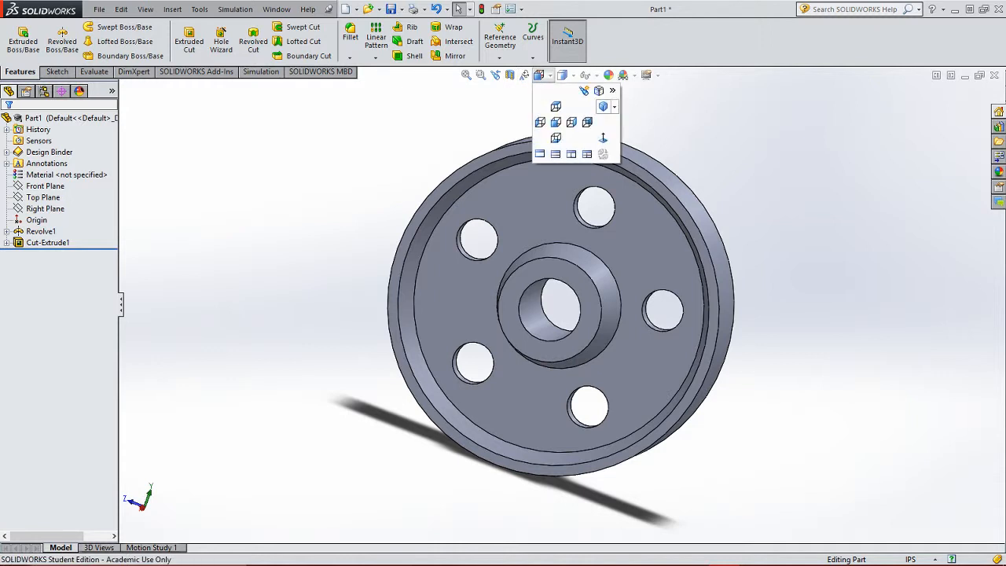
left_click(571, 122)
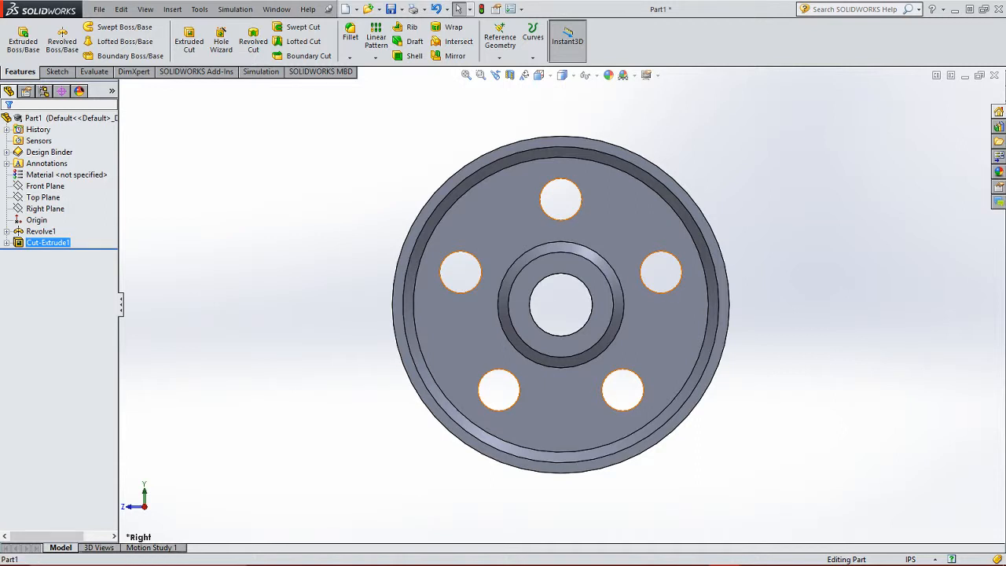
left_click(47, 242)
right_click(32, 242)
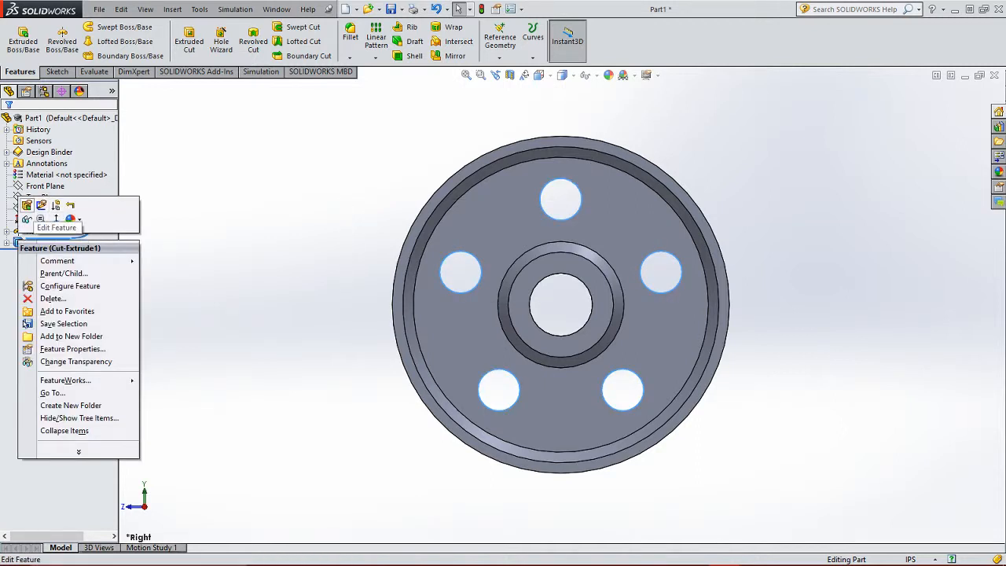
left_click(56, 205)
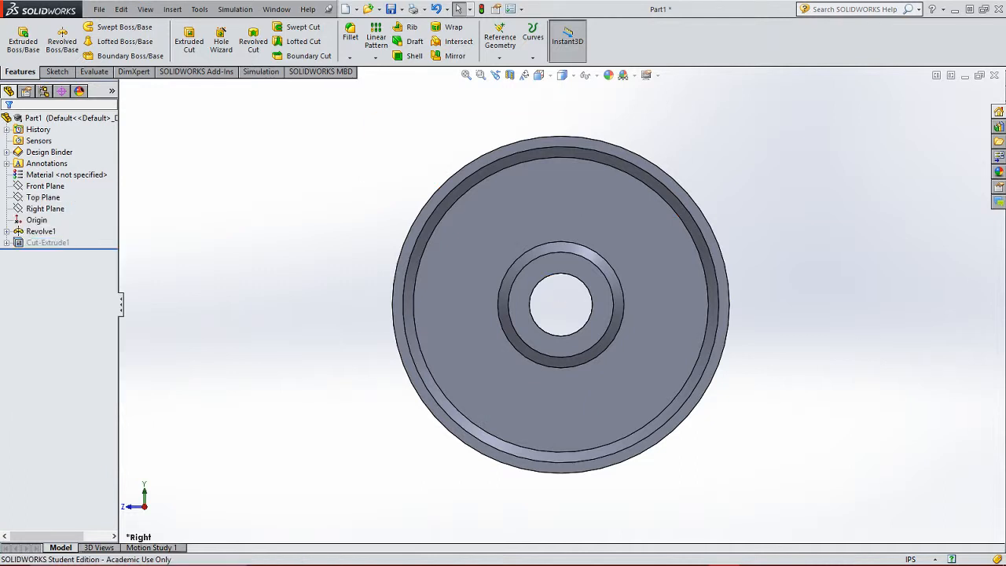
Start a new extruded cut from Sketch2 of the suppressed cut and clear its selected contours.
left_click(6, 242)
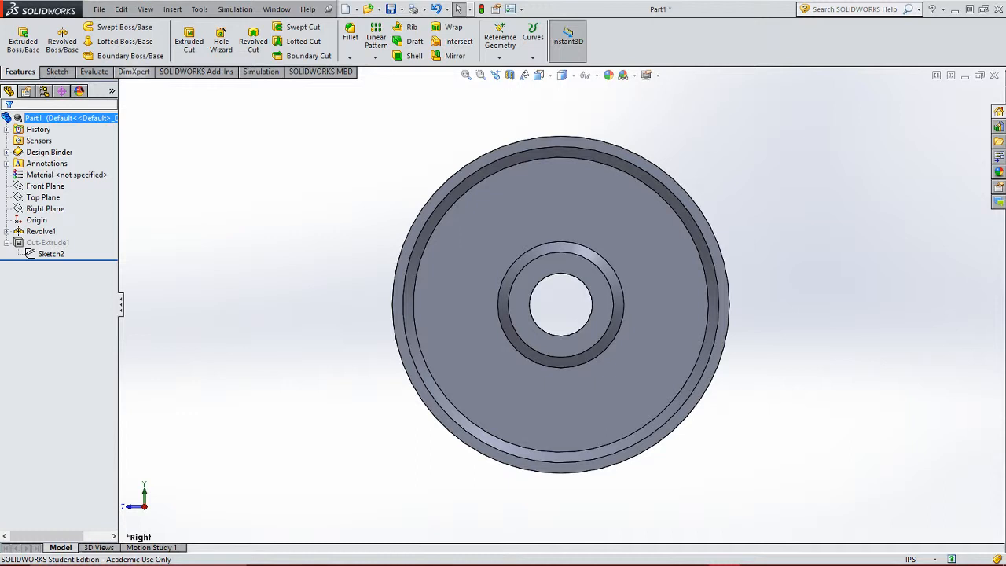
left_click(189, 43)
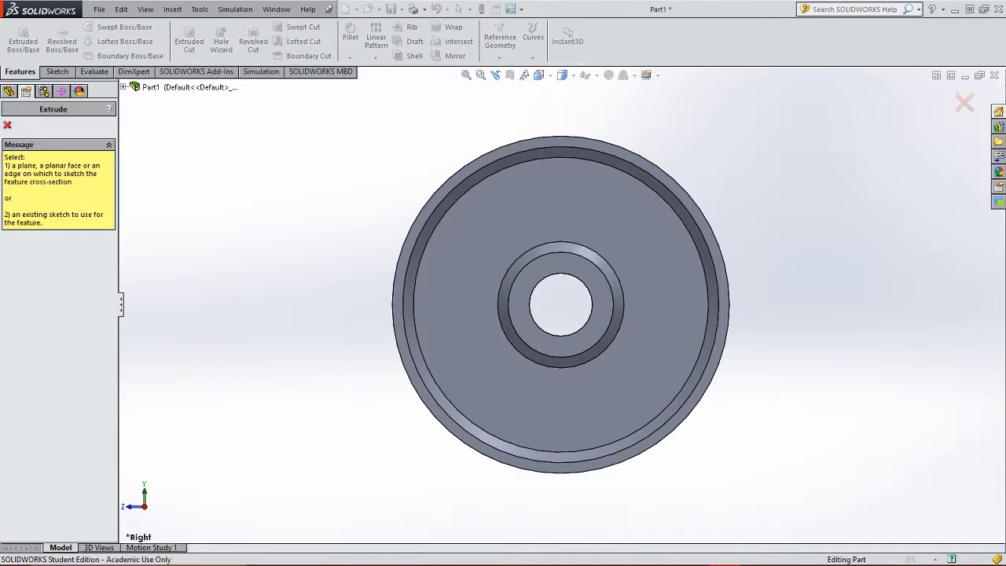
left_click(123, 87)
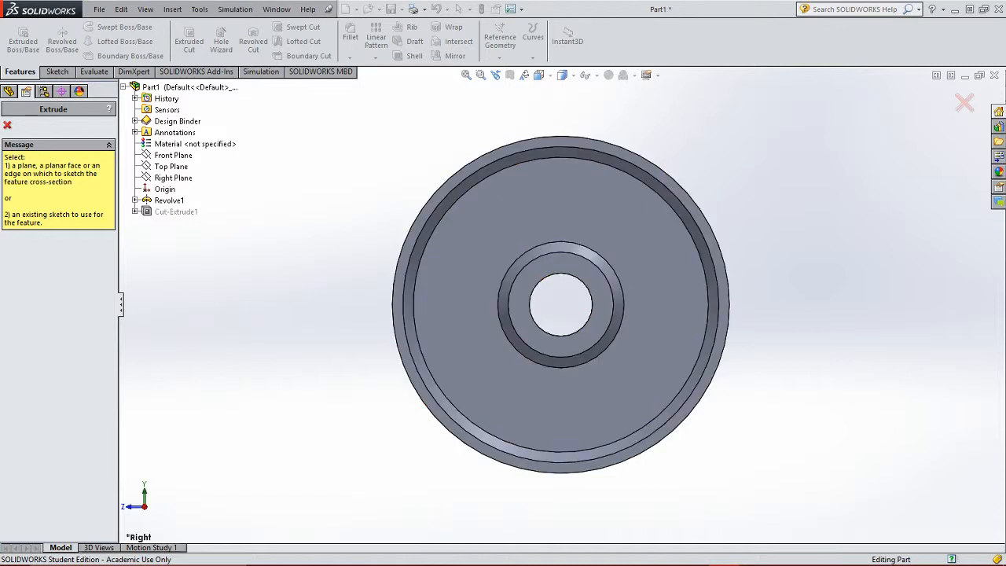
left_click(135, 211)
left_click(180, 223)
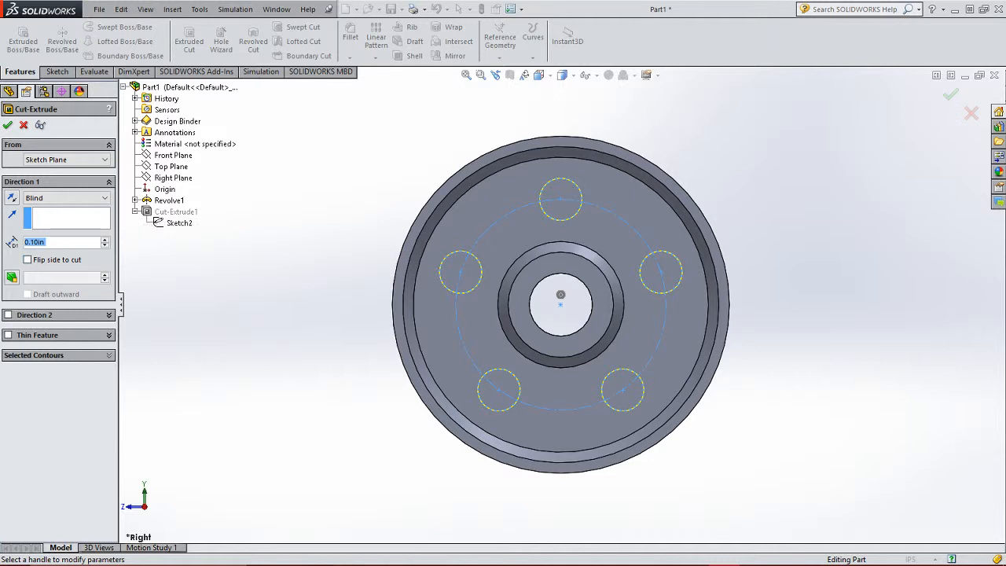
left_click(108, 355)
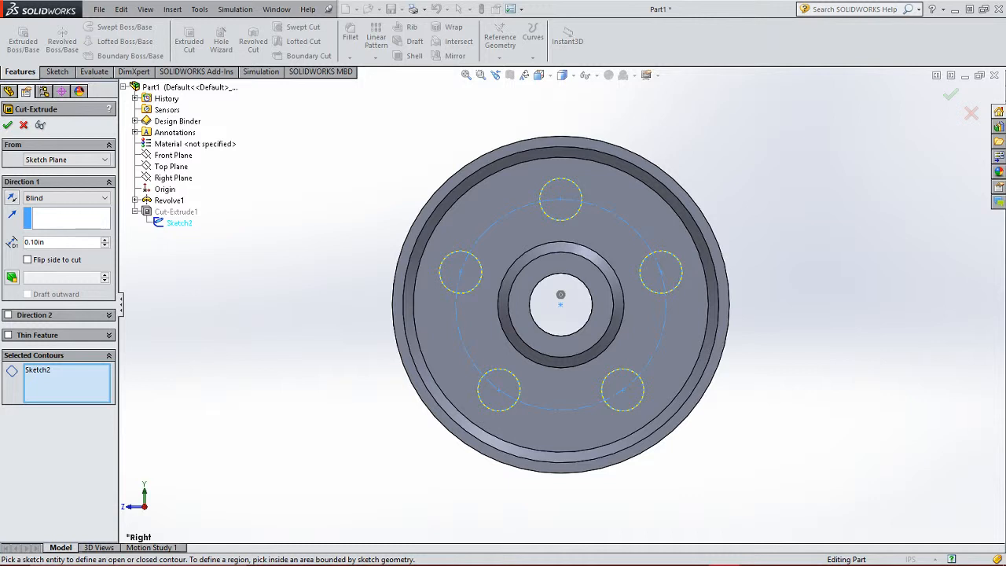
left_click(48, 371)
right_click(48, 371)
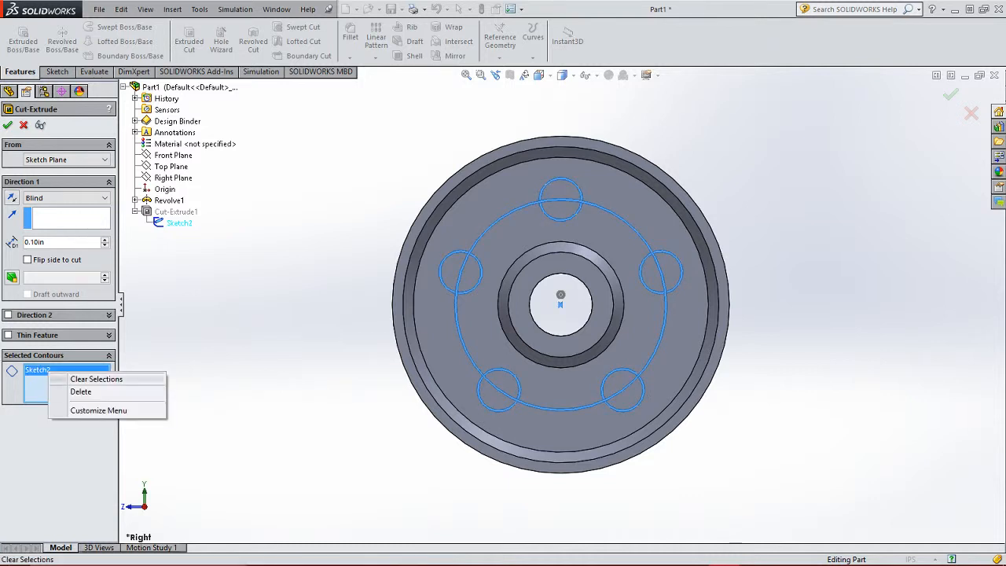
left_click(96, 379)
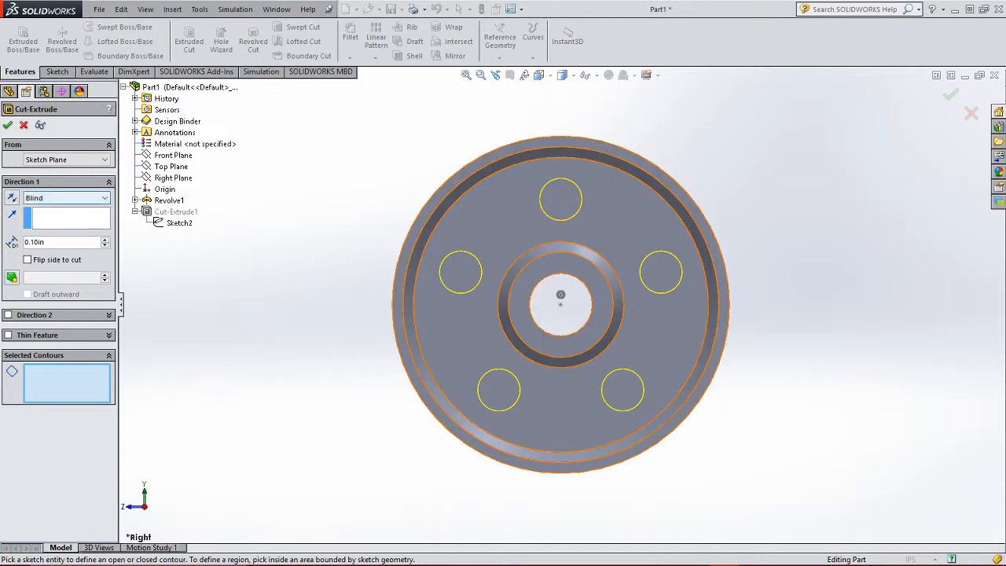
Cut only the top small circle's contour through the web using the Through All - Both end condition.
left_click(67, 197)
left_click(55, 224)
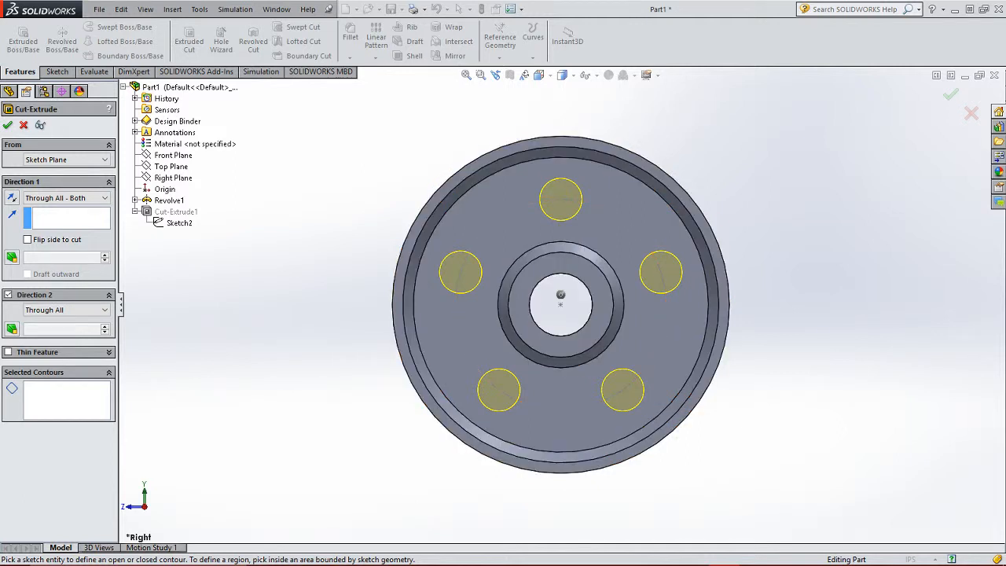
left_click(660, 272)
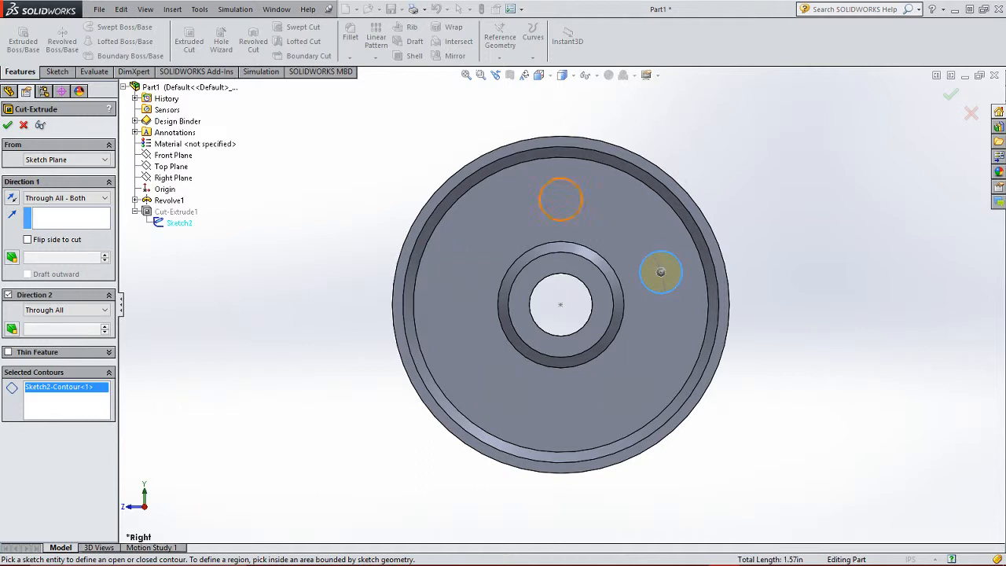
left_click(561, 198)
left_click(661, 272)
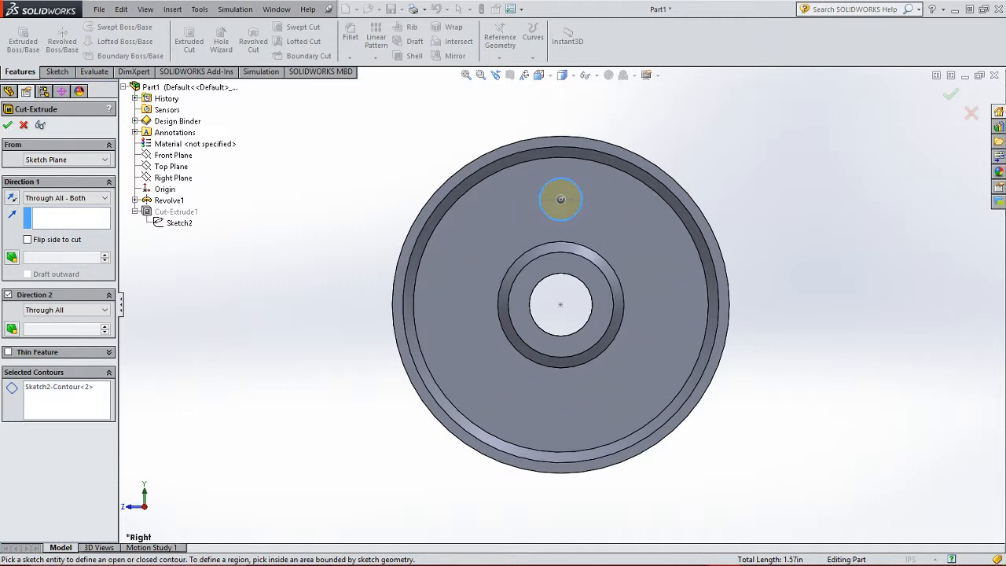
key("Return")
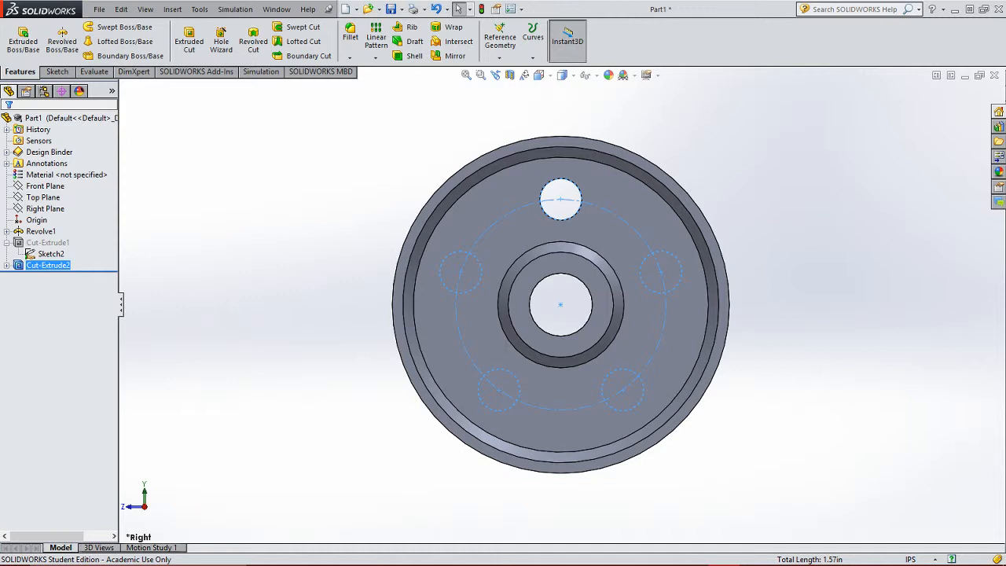
key("Escape")
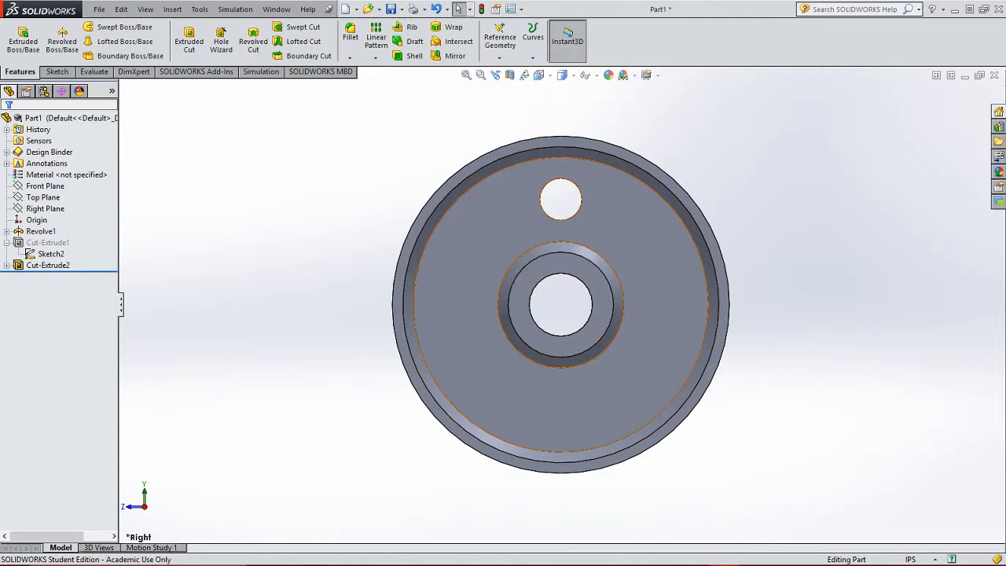
middle_click_drag(629, 354, 518, 393)
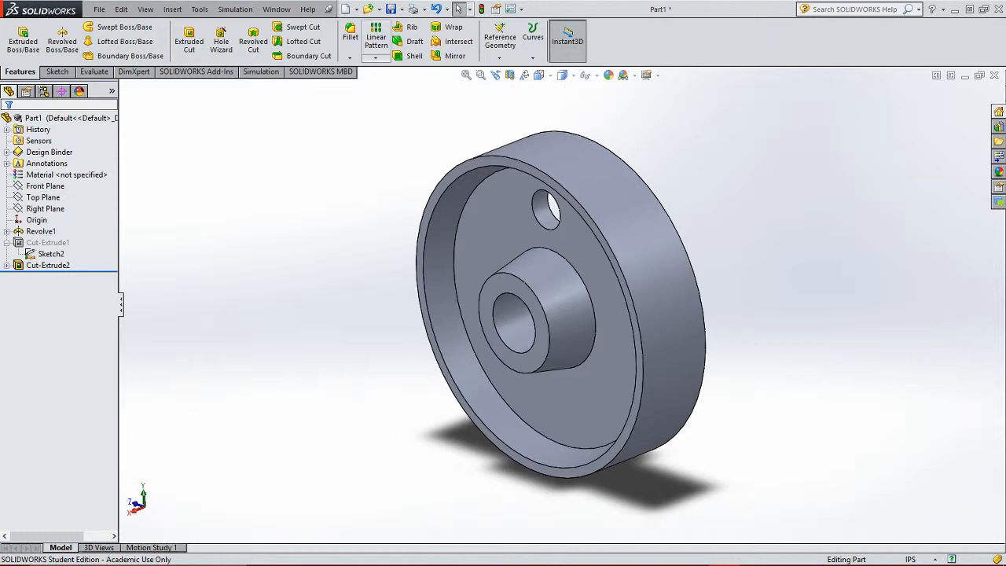
Start a circular pattern of the single web hole cut, showing temporary axes and using the hub bore's axis as the pattern axis.
left_click(376, 58)
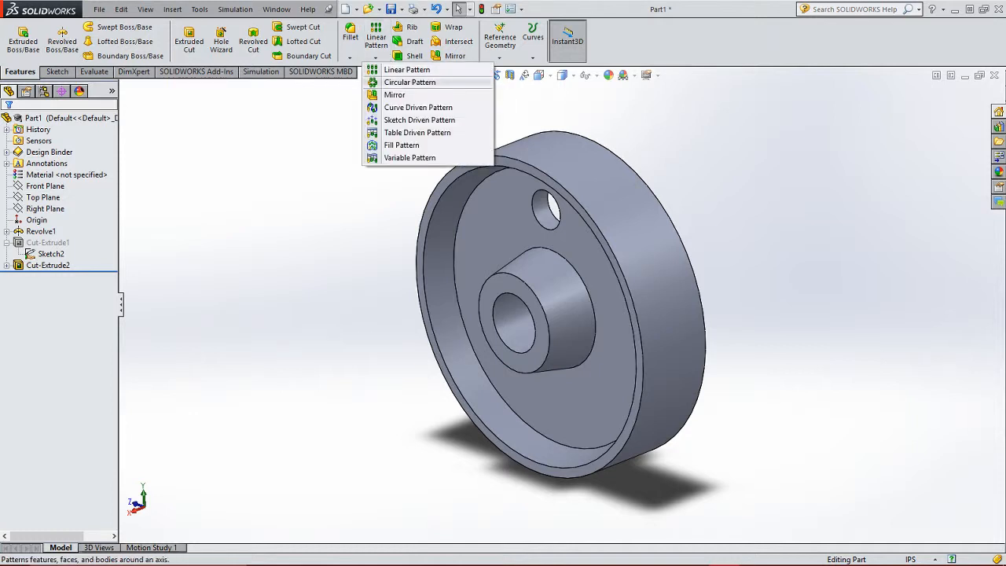
left_click(410, 82)
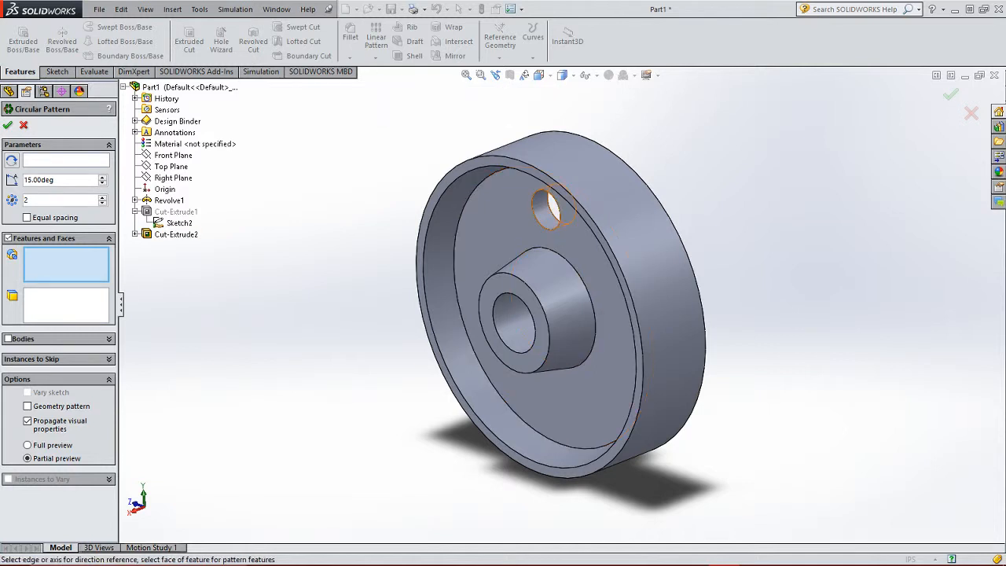
left_click(552, 210)
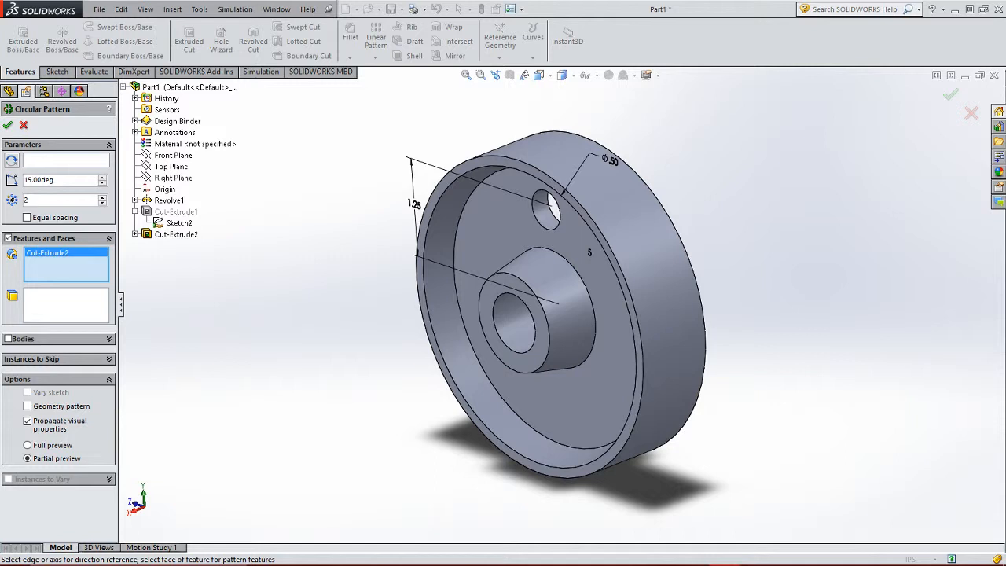
left_click(66, 161)
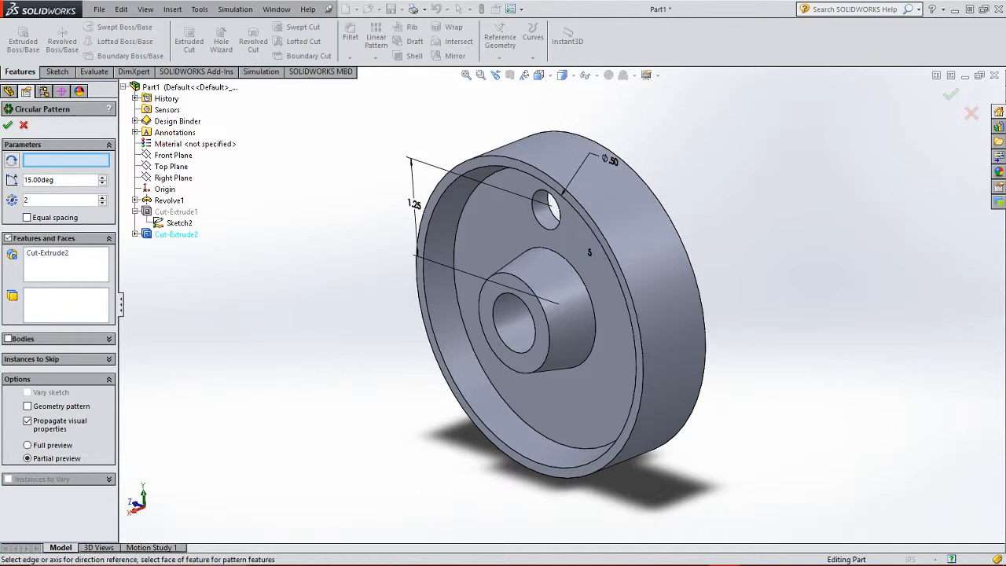
left_click(590, 76)
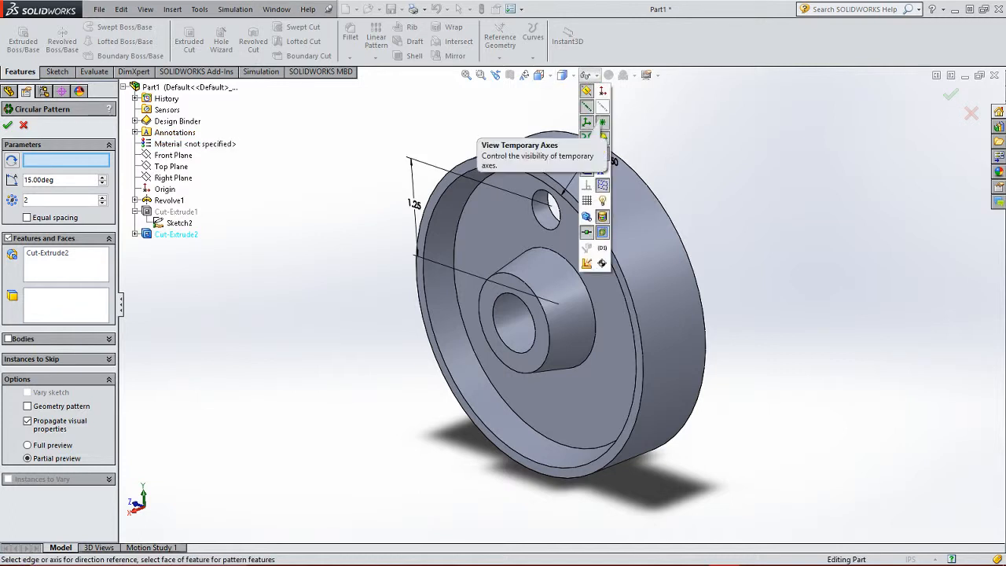
left_click(602, 107)
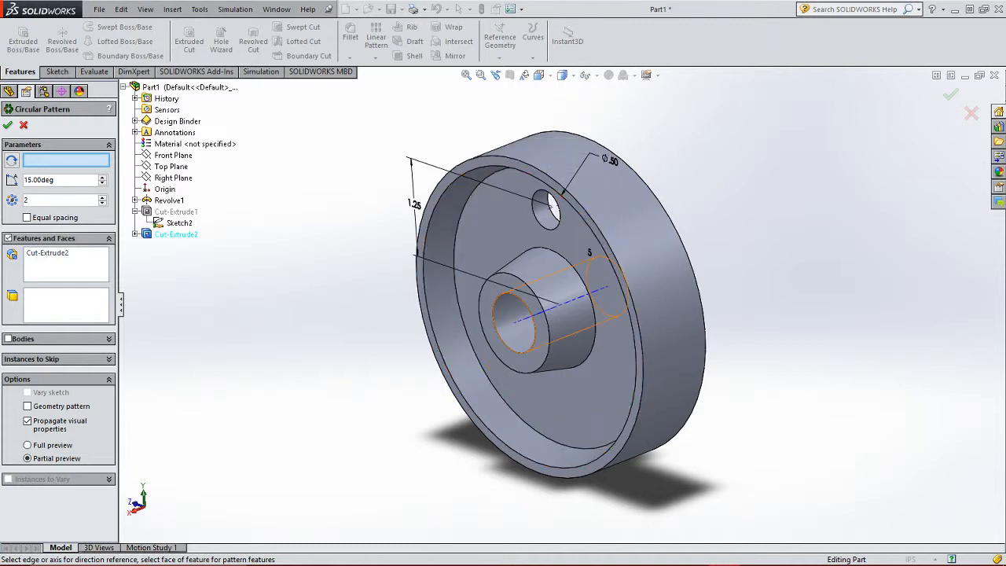
left_click(515, 321)
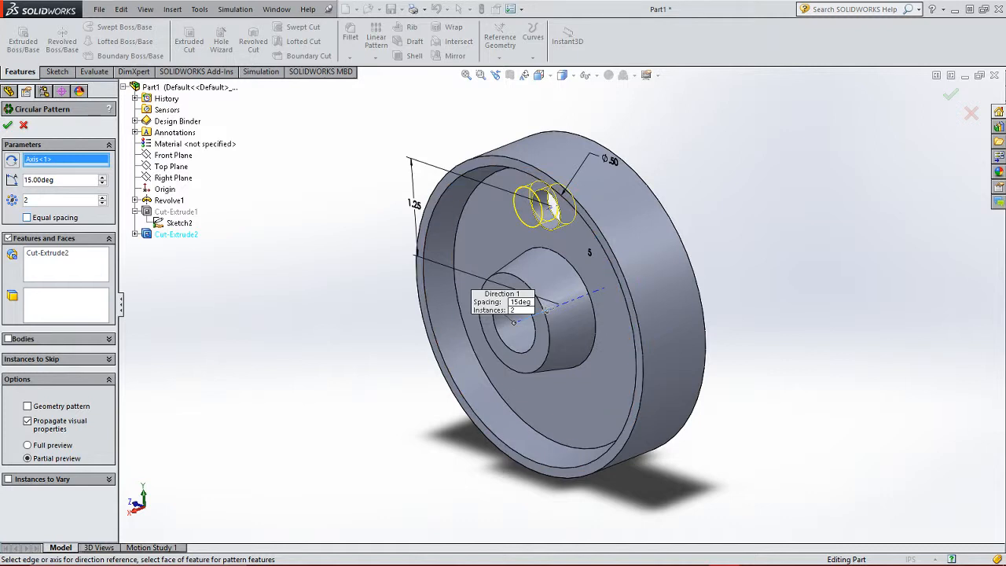
Set the circular pattern to 5 instances with equal spacing over 360 degrees and create it.
double_click(29, 201)
type("5")
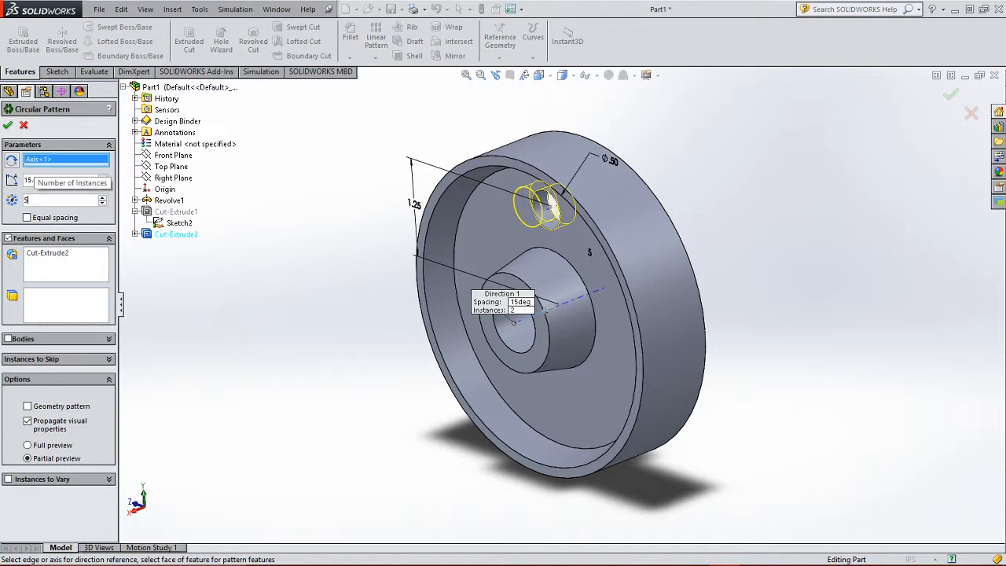
left_click(28, 218)
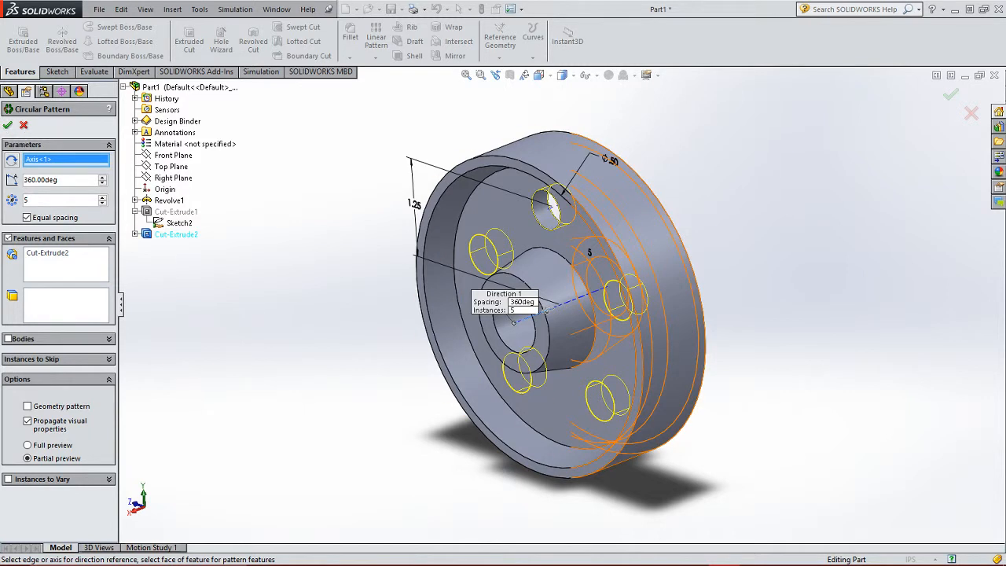
left_click(7, 124)
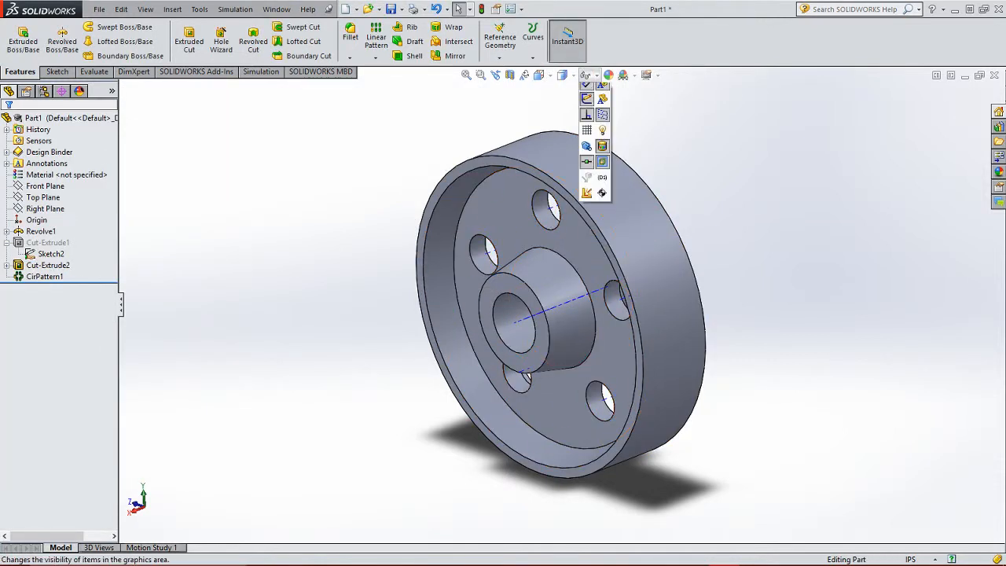
Hide the temporary axes and examine the patterned holes in the wheel's web from the front.
left_click(585, 74)
left_click(601, 106)
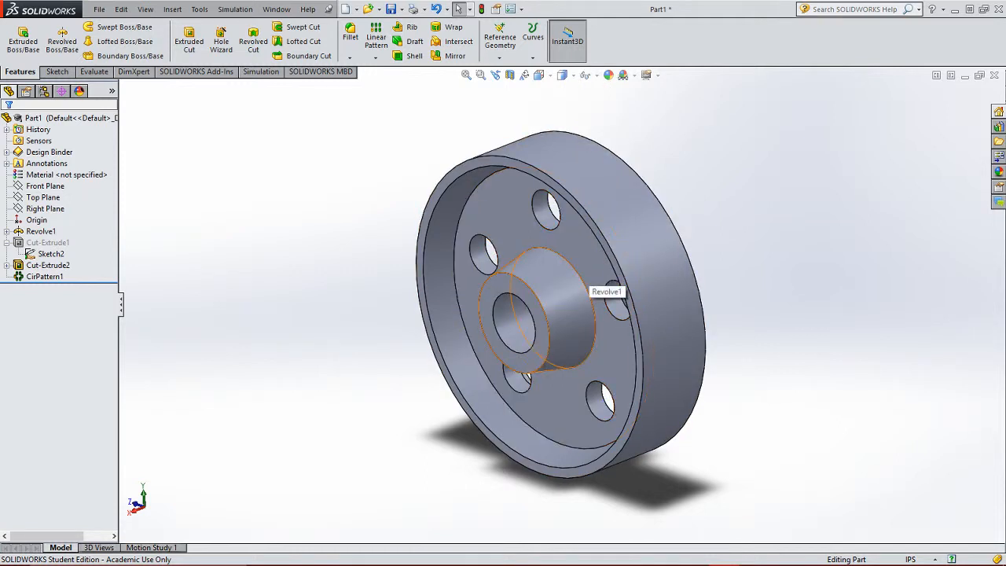
middle_click_drag(579, 275, 660, 242, "ctrl")
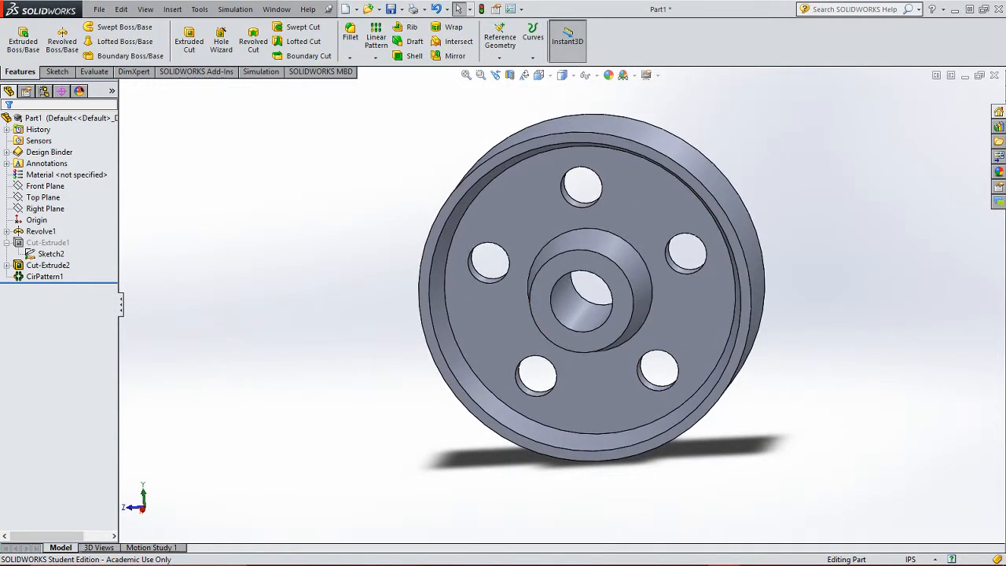
left_click(44, 276)
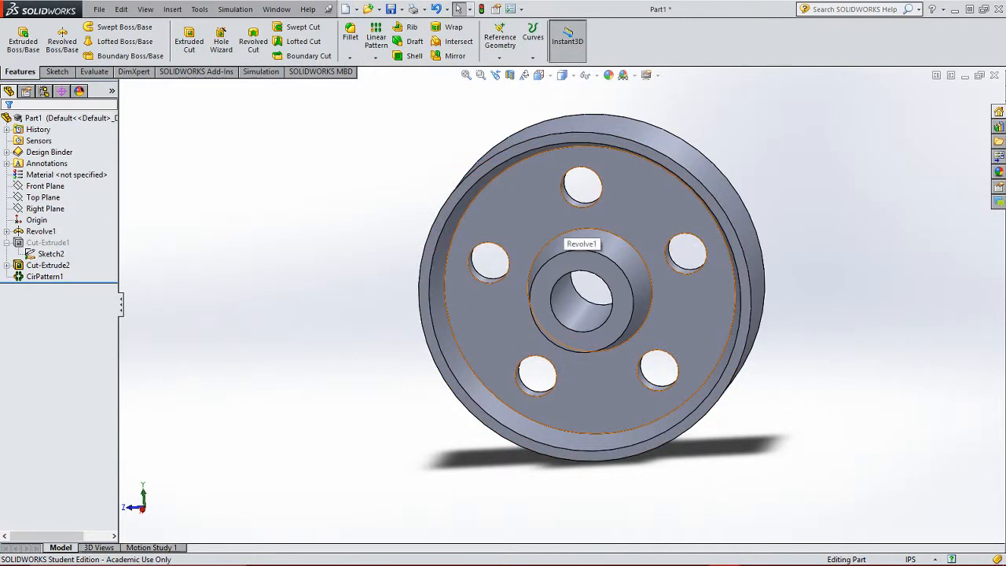
middle_click_drag(597, 322, 560, 334)
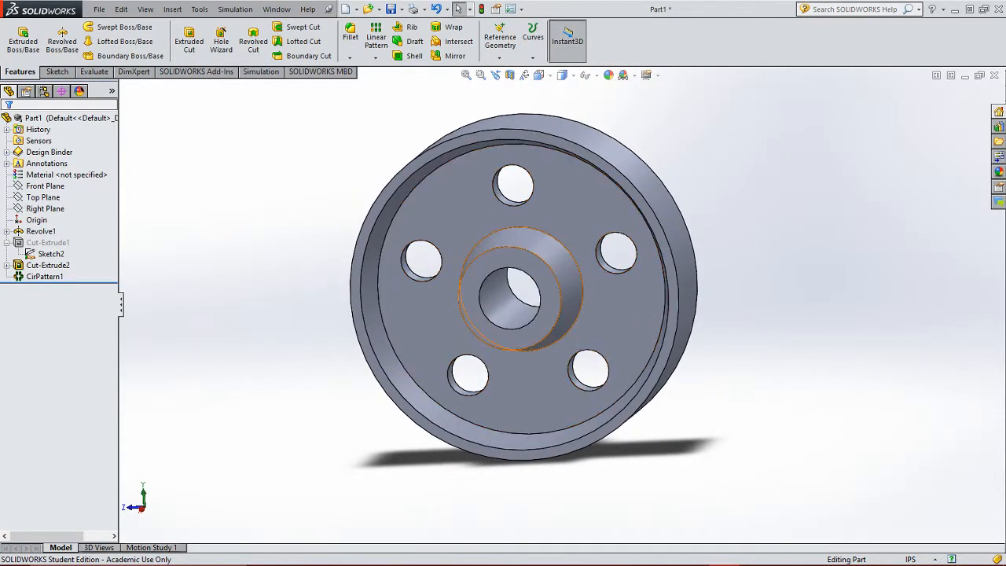